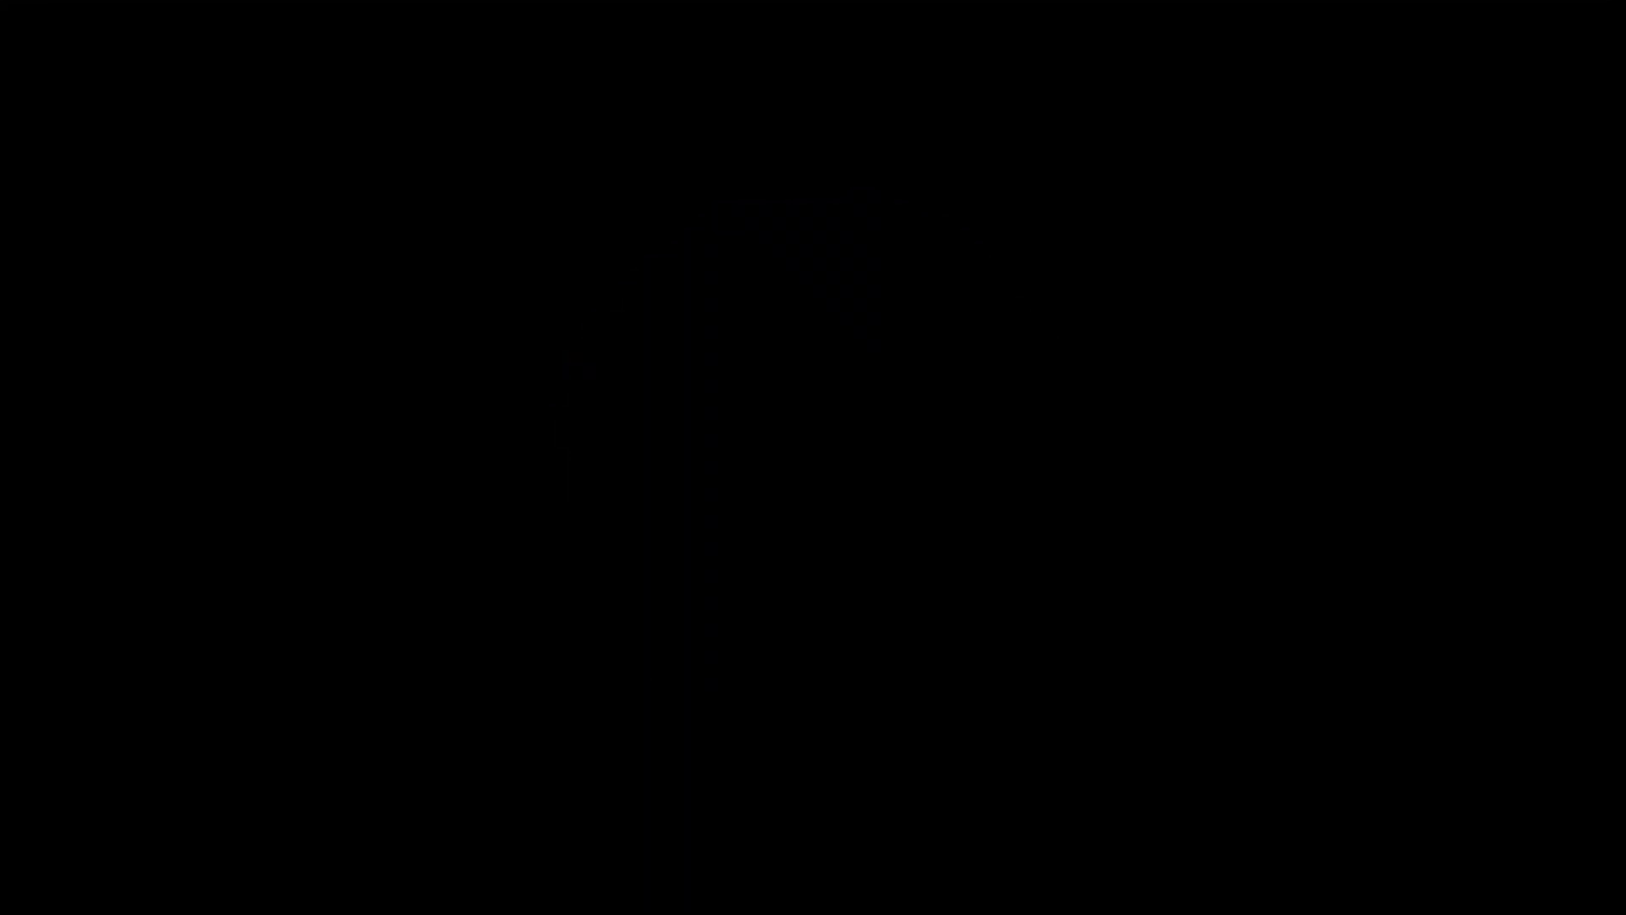
- Create two new compositions named main and text
{"action": "type", "text": "ain"}
{"action": "key", "text": "Return"}
{"action": "key", "text": "ctrl+n"}
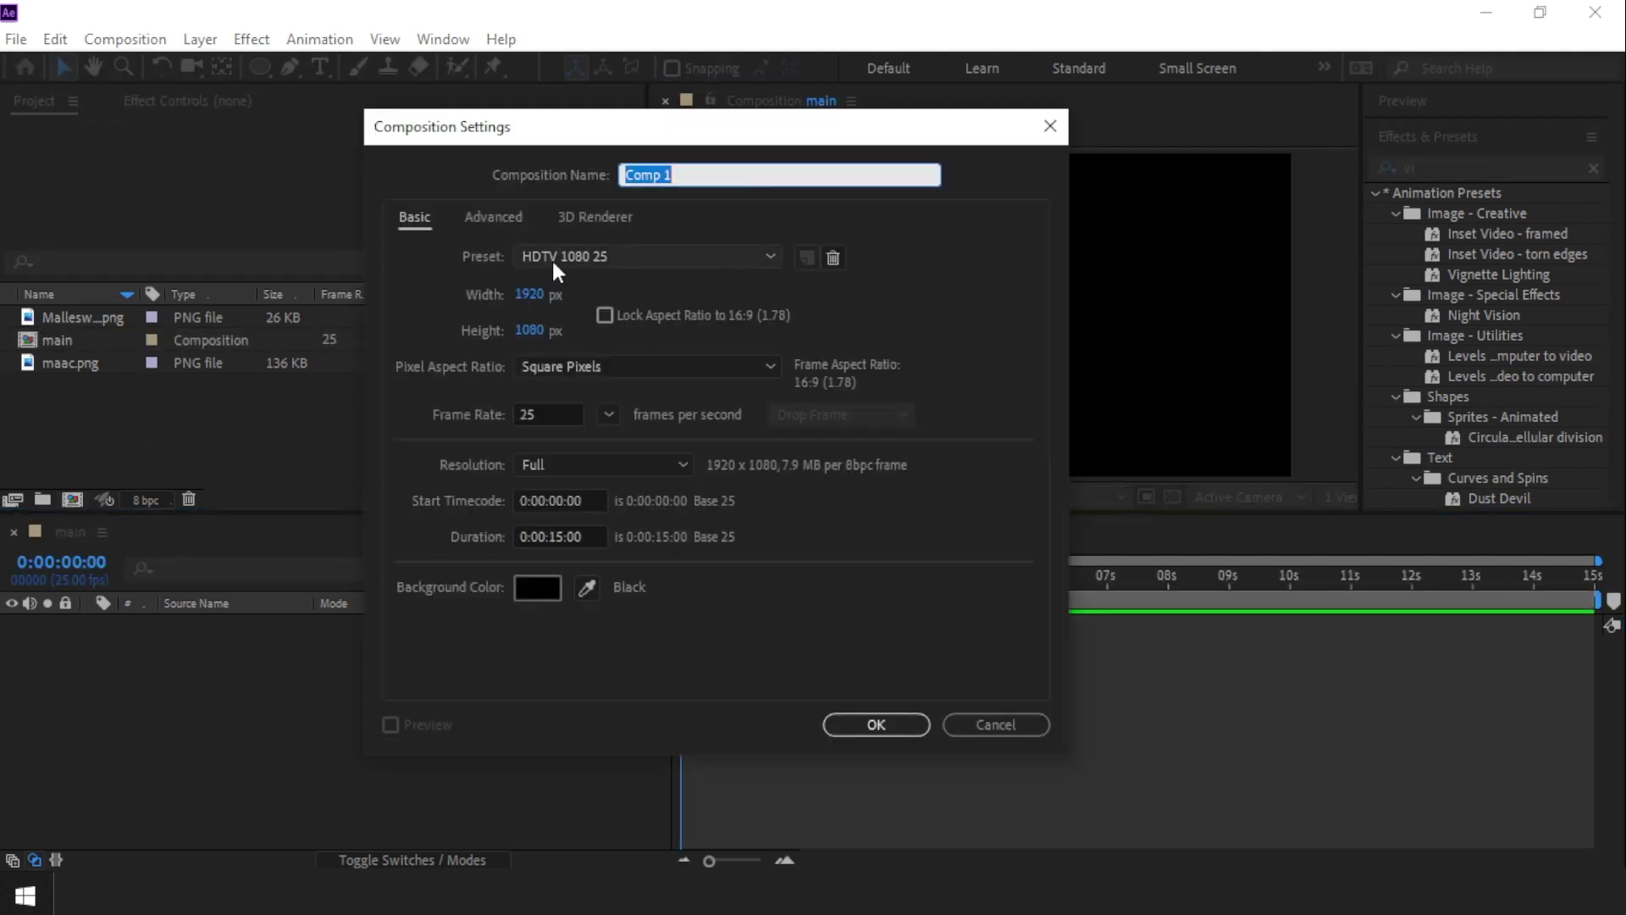
{"action": "key", "text": "Return"}
- Add Malleswaram.png and maac.png to the text comp, placing the MAAC logo above MALLESWARAM
{"action": "left_click_drag", "start_coordinate": [84, 339], "coordinate": [229, 627]}
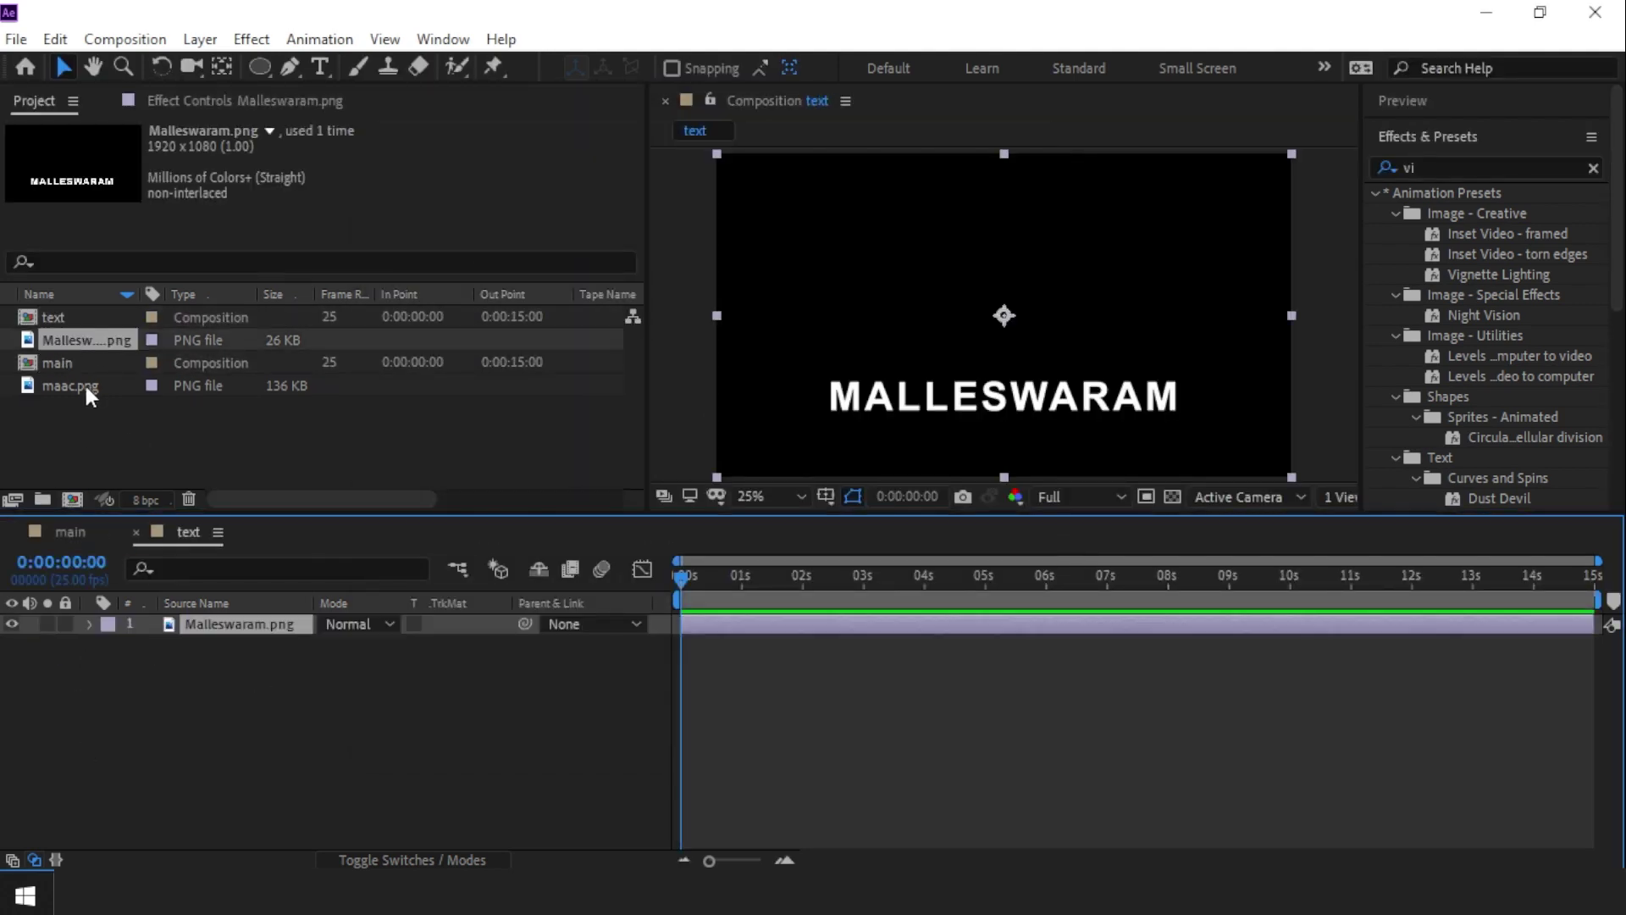
{"action": "left_click_drag", "start_coordinate": [84, 386], "coordinate": [228, 625]}
{"action": "left_click", "coordinate": [252, 649], "text": "shift"}
{"action": "key", "text": "p"}
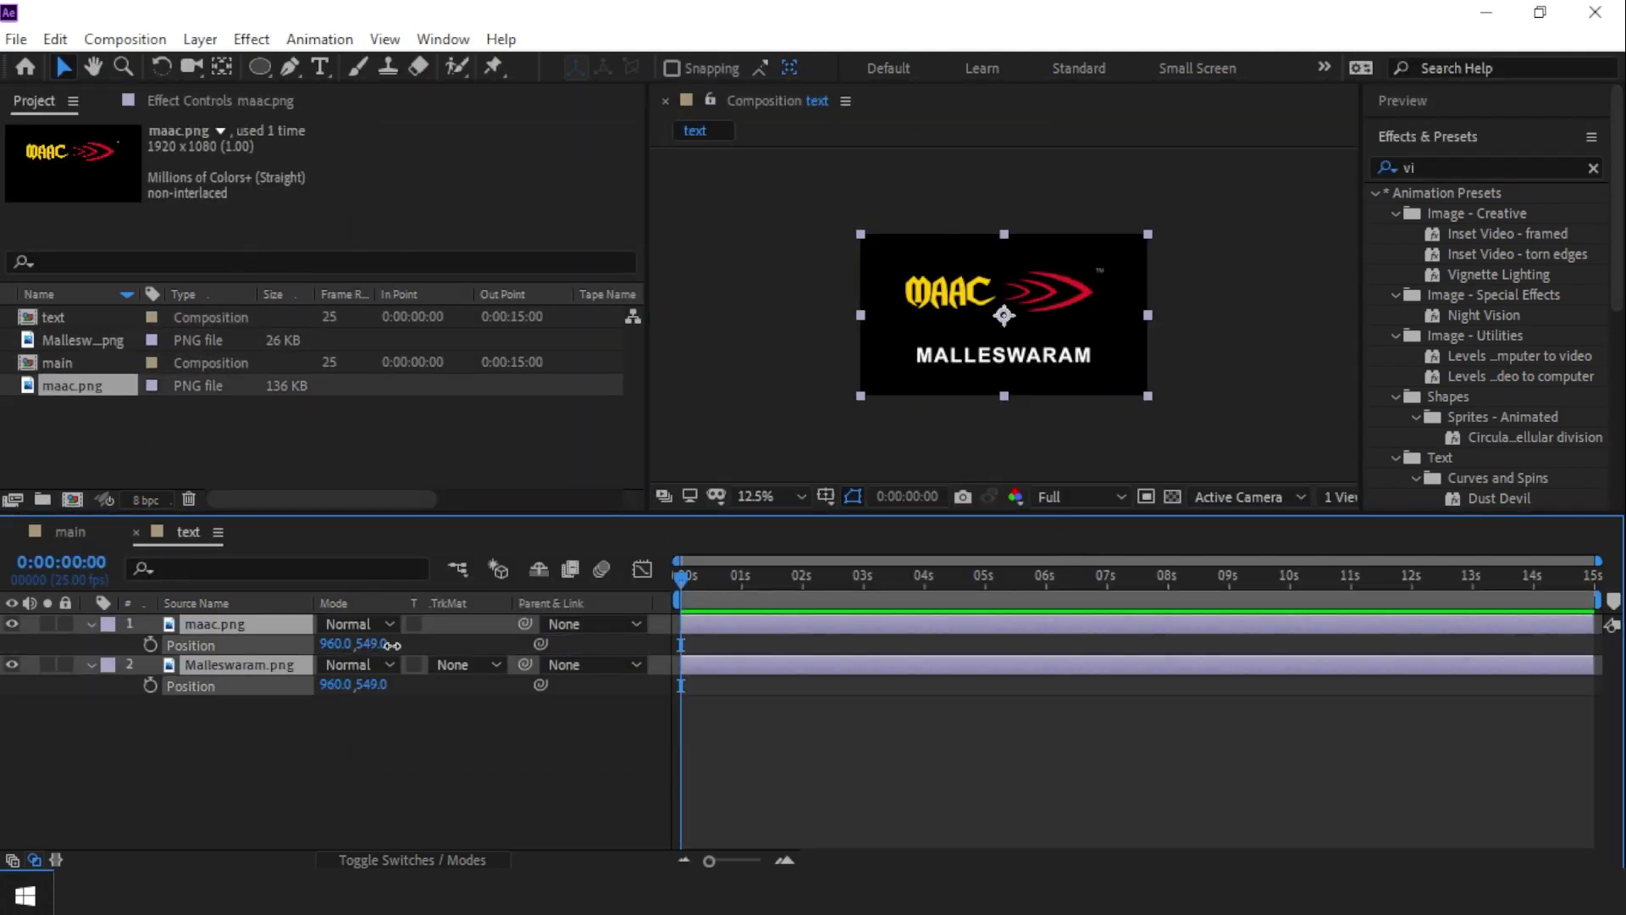
{"action": "mouse_move", "coordinate": [372, 644]}
{"action": "left_mouse_down"}
{"action": "mouse_move", "coordinate": [398, 646]}
{"action": "mouse_move", "coordinate": [245, 685]}
{"action": "left_mouse_up"}
{"action": "left_click", "coordinate": [240, 665]}
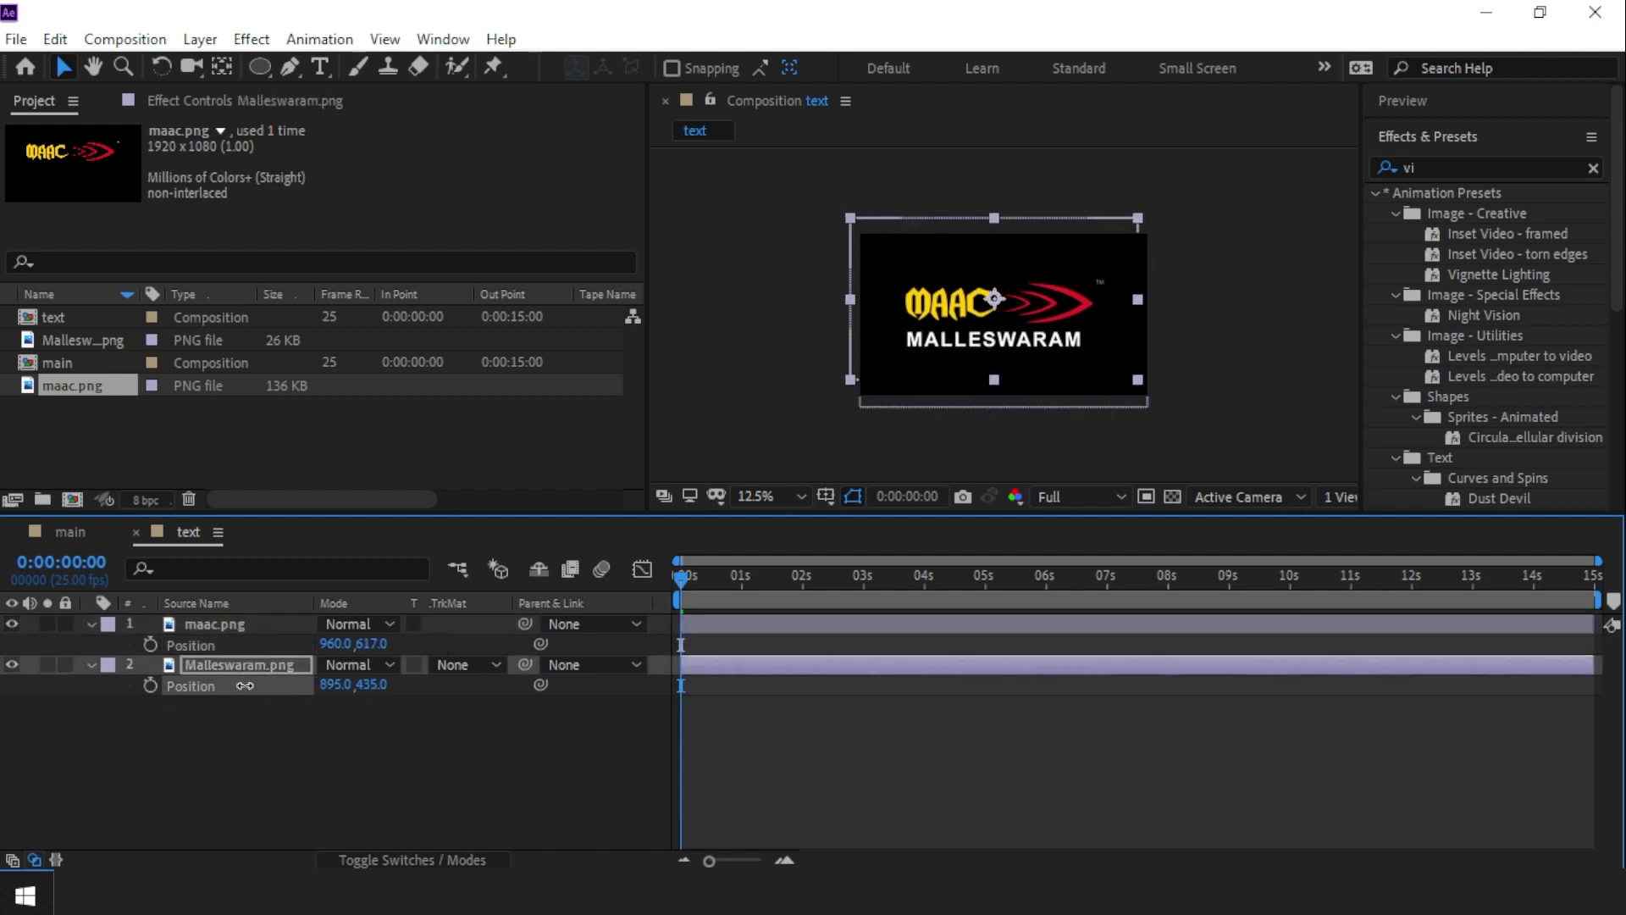
- Resize the text composition to 1500×598 and begin another new composition
{"action": "right_click", "coordinate": [76, 317]}
{"action": "left_click", "coordinate": [161, 330]}
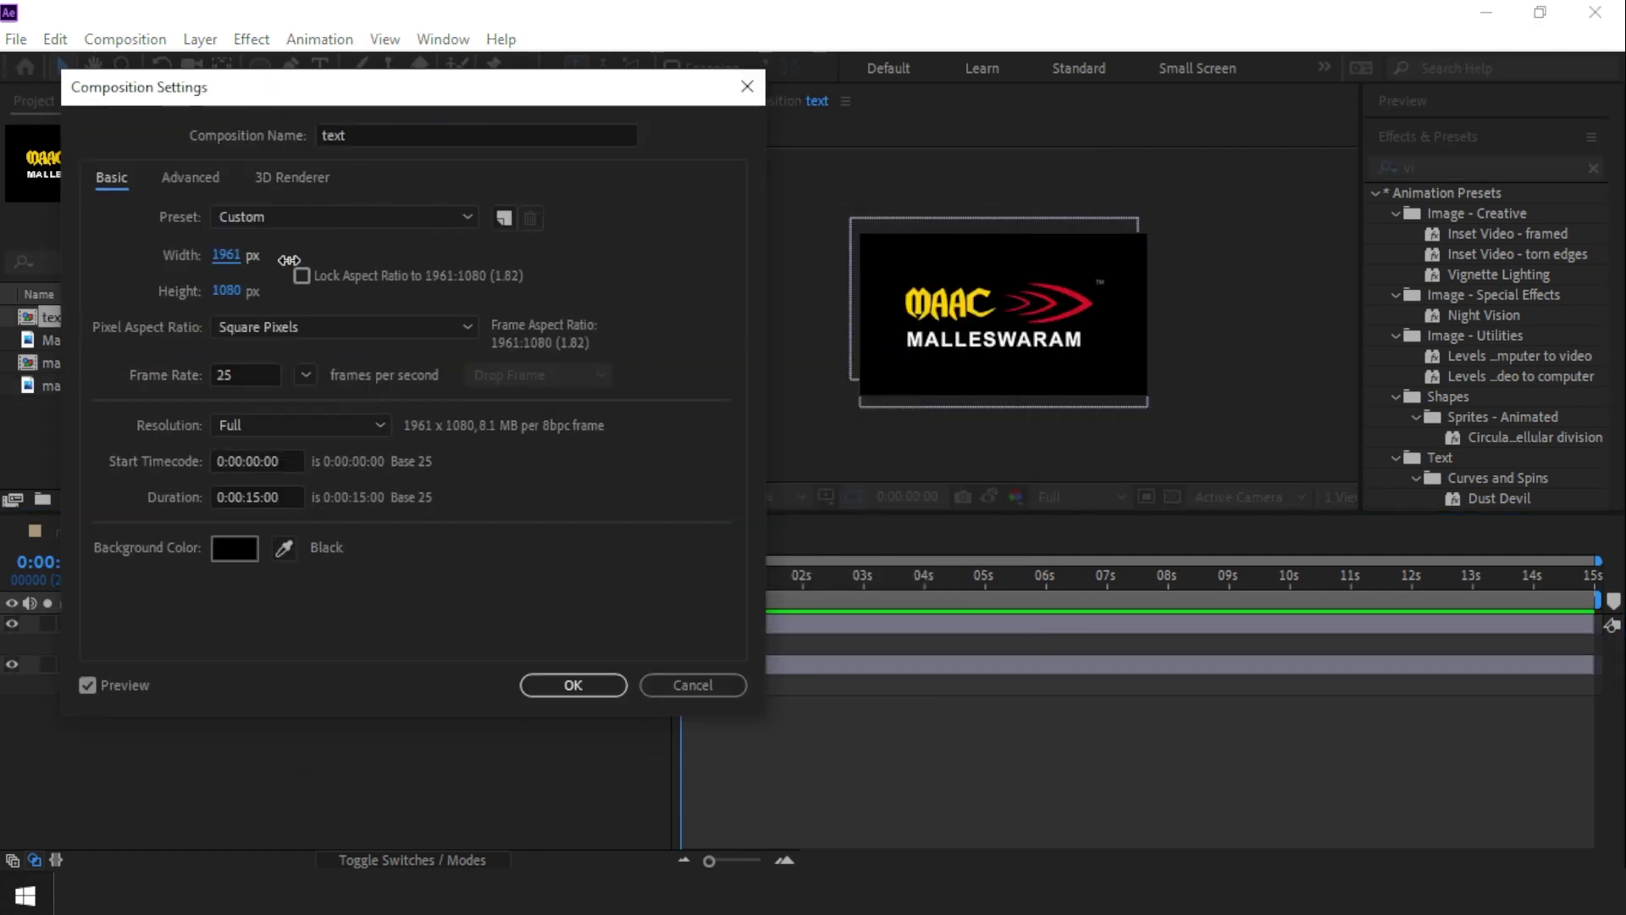
{"action": "type", "text": "1500"}
{"action": "key", "text": "Return"}
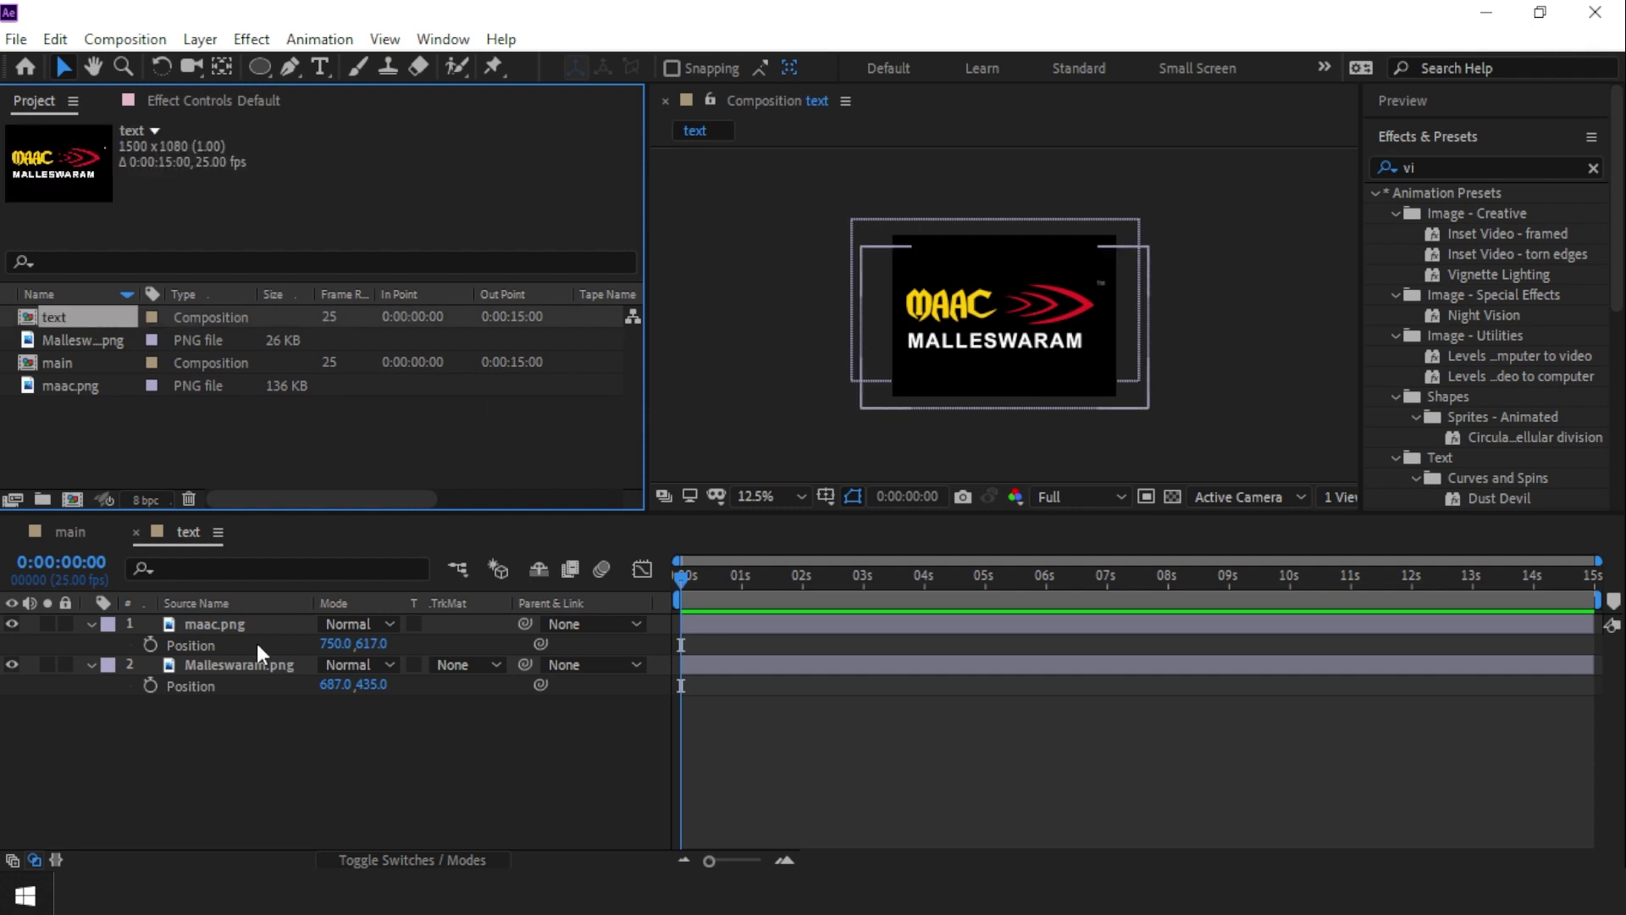
{"action": "key", "text": "ctrl+k"}
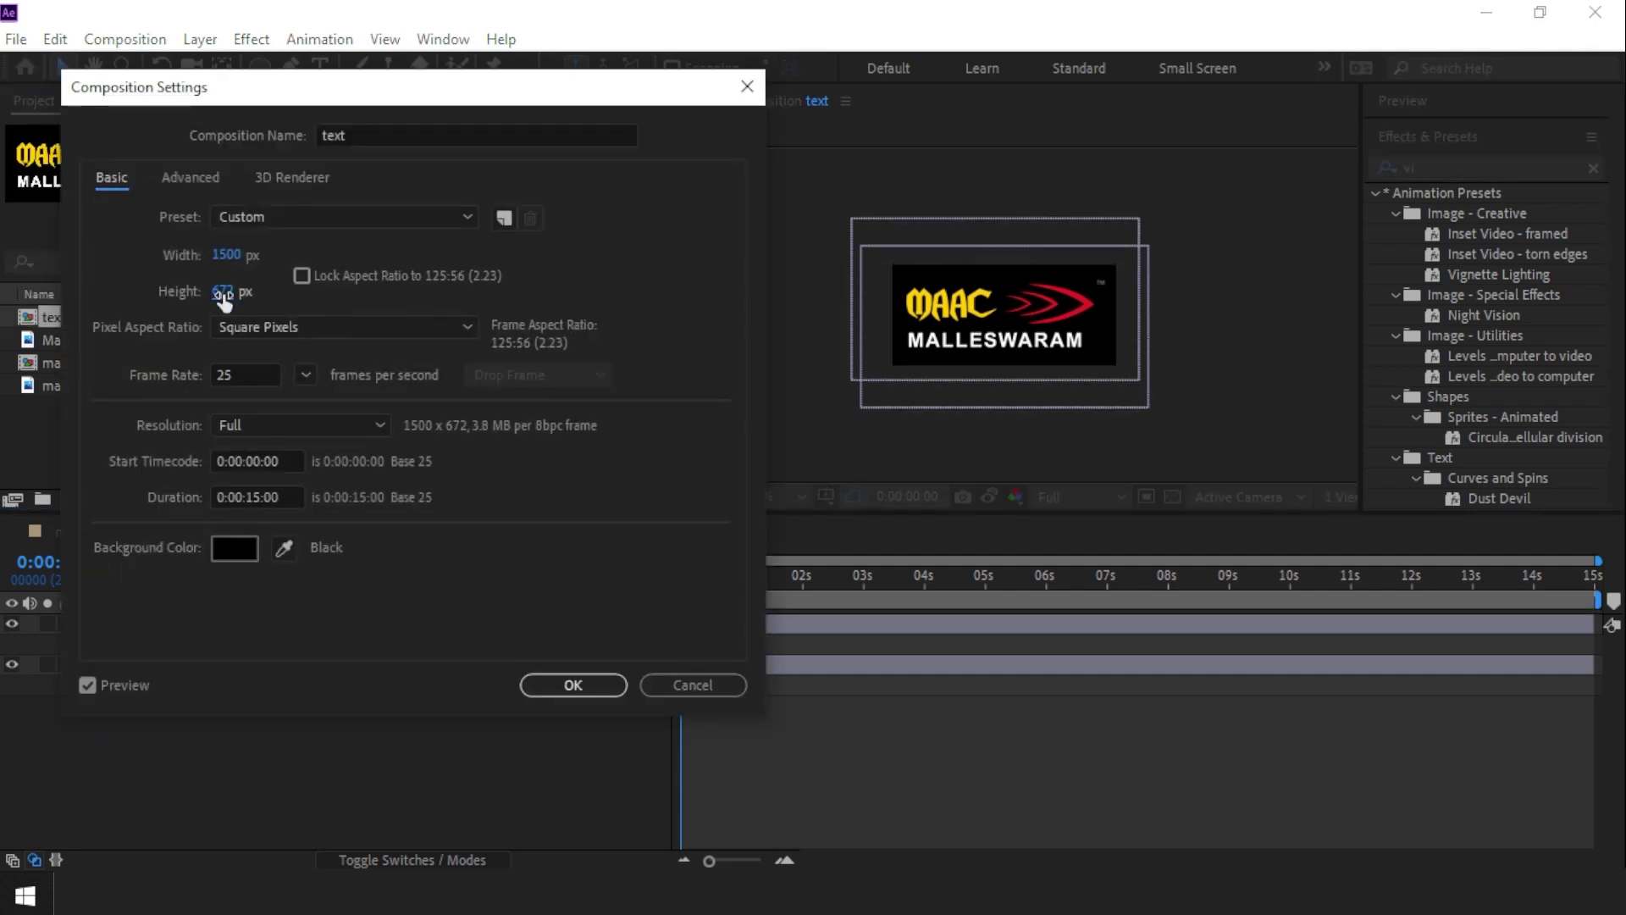
{"action": "left_click", "coordinate": [581, 683]}
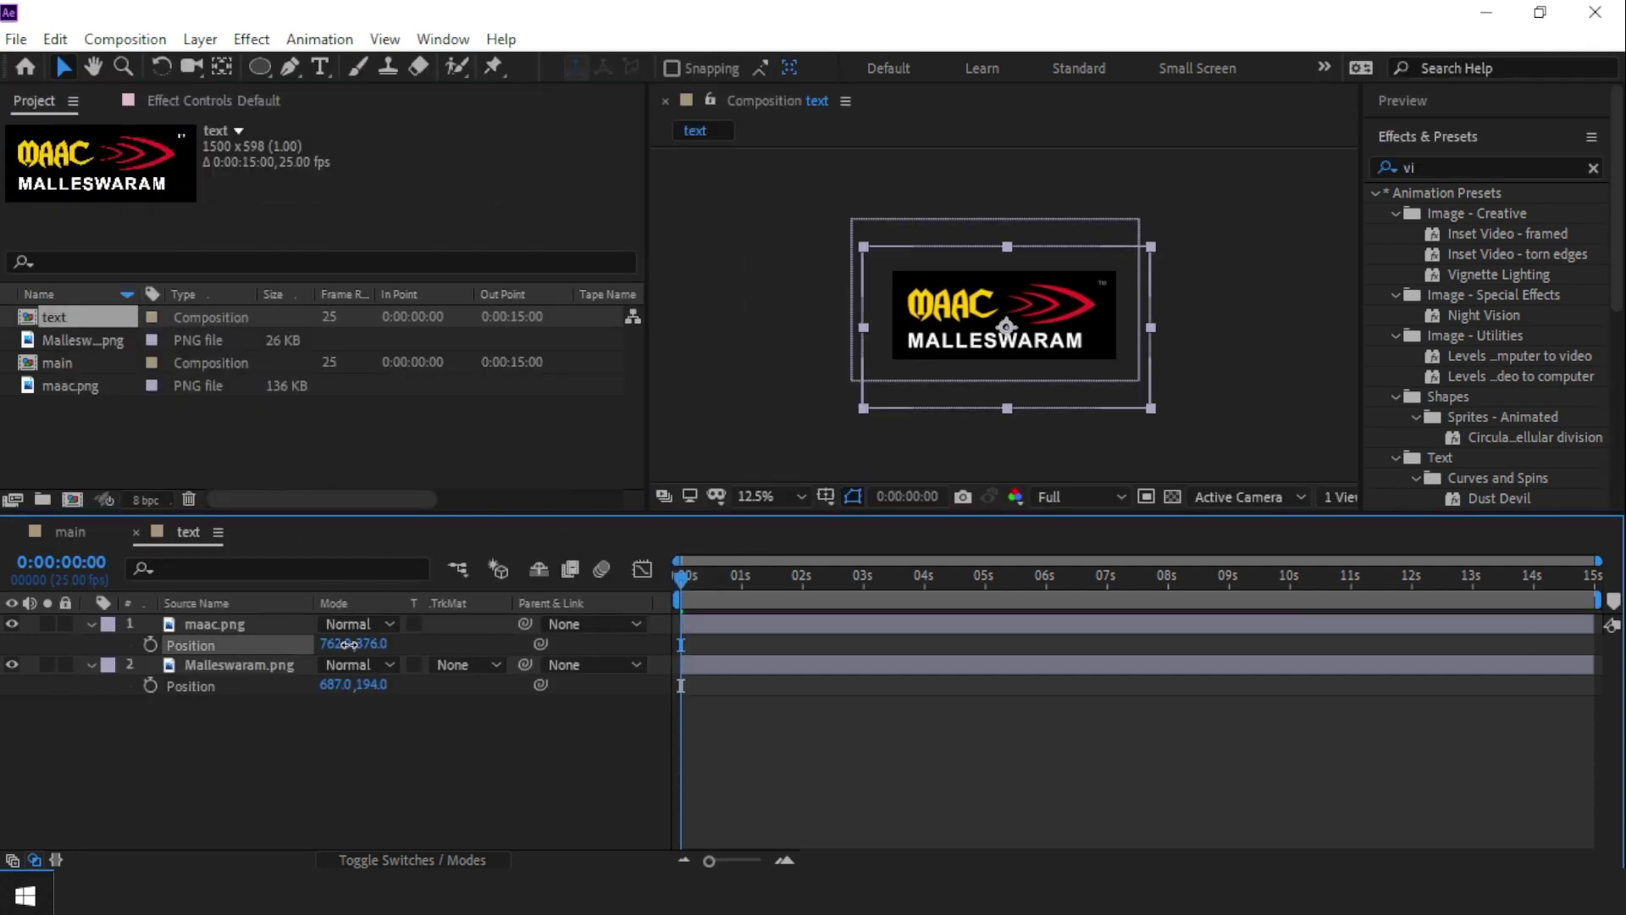
{"action": "right_click", "coordinate": [95, 424]}
- Create a new composition and rename it tile
{"action": "left_click", "coordinate": [178, 435]}
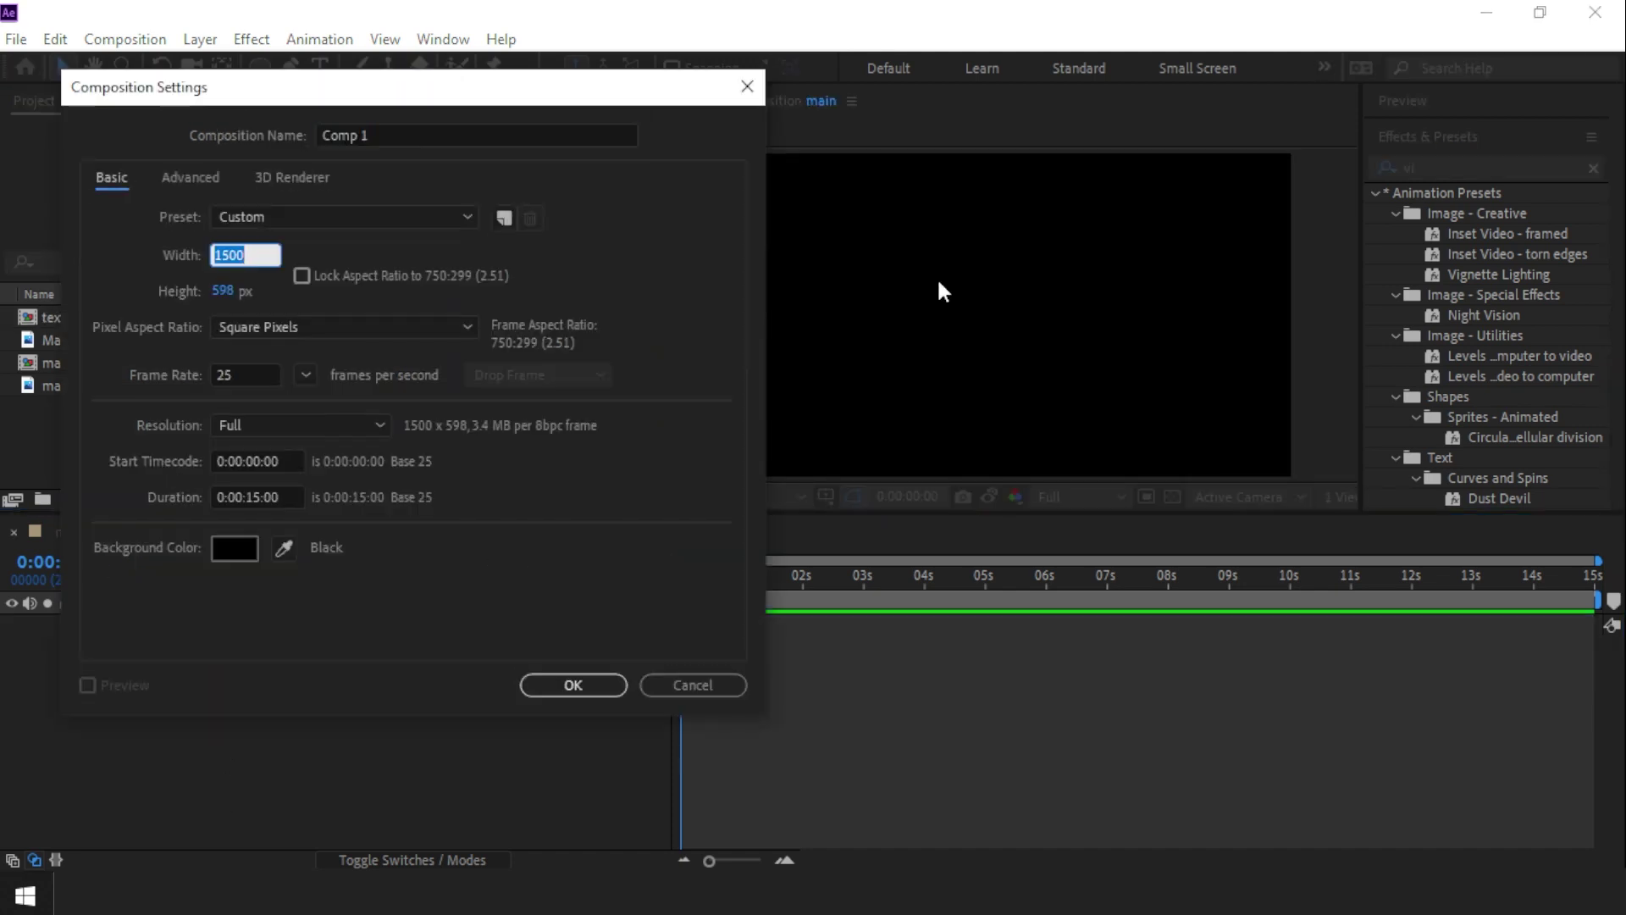
{"action": "key", "text": "Return"}
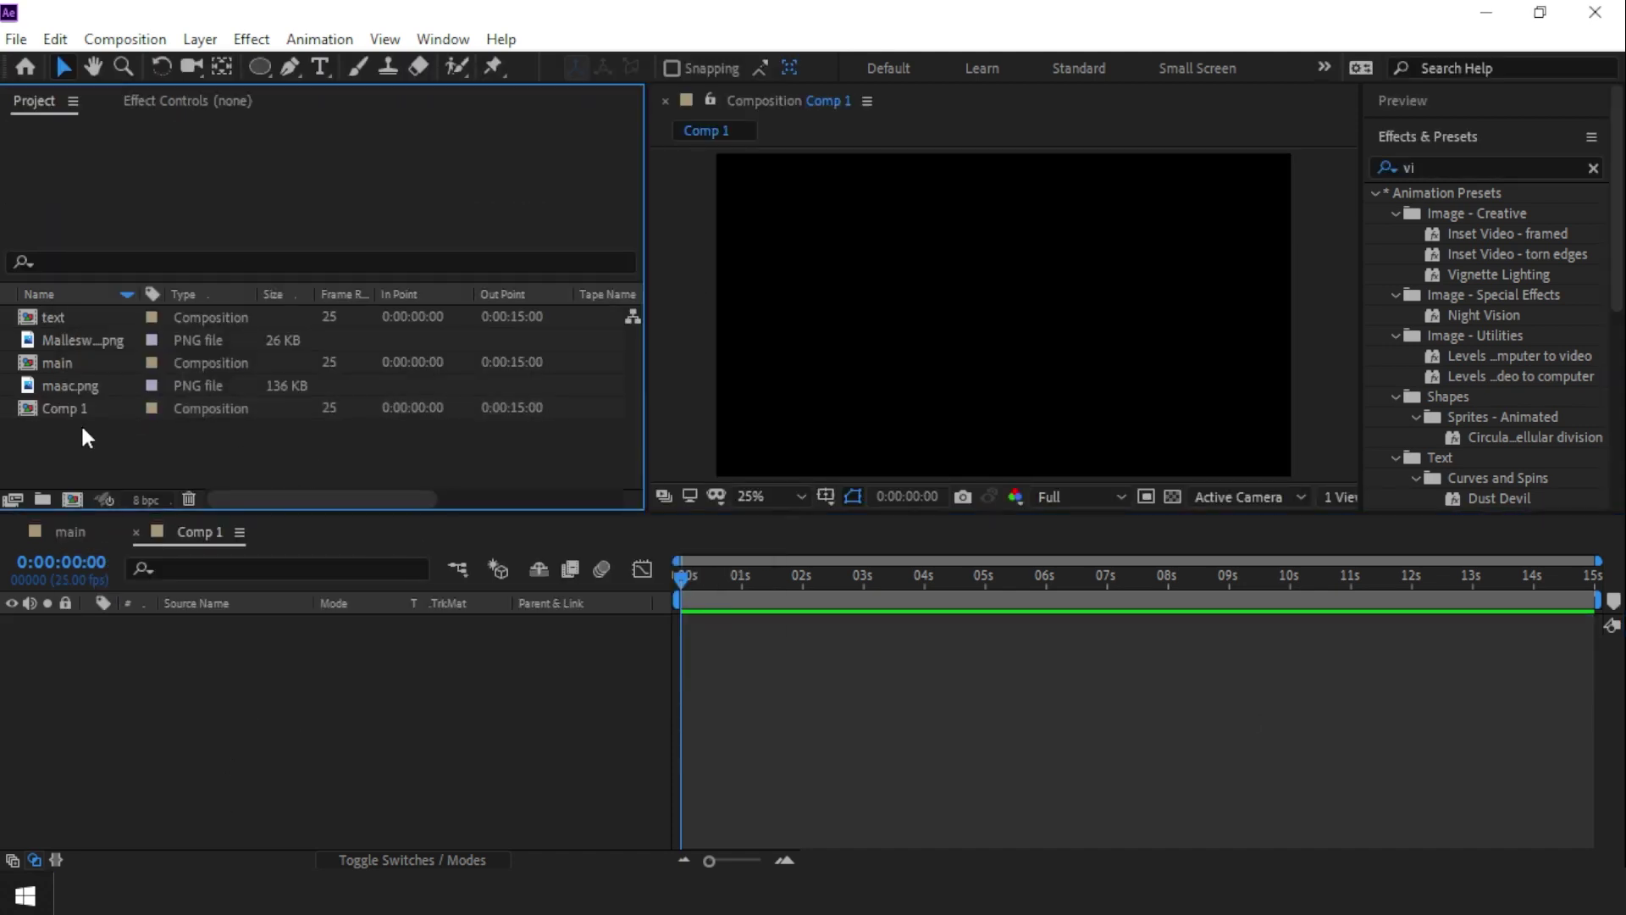
{"action": "right_click", "coordinate": [88, 404]}
{"action": "left_click", "coordinate": [110, 420]}
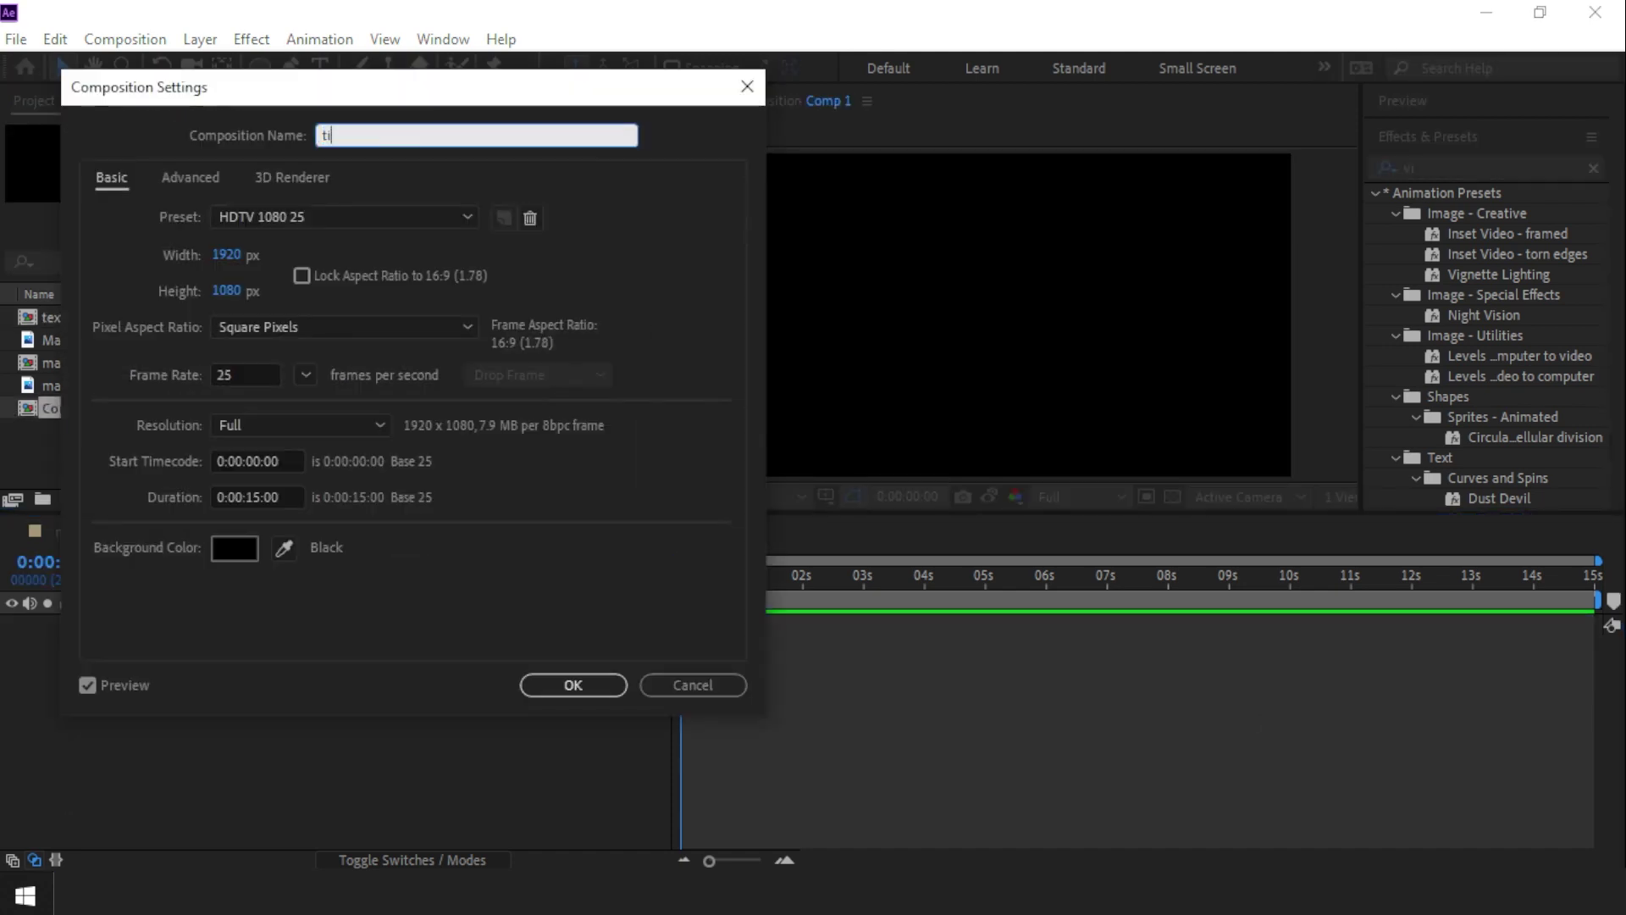
{"action": "type", "text": "tile"}
{"action": "key", "text": "Return"}
- Nest the text comp inside tile and scale it to 30%
{"action": "left_click_drag", "start_coordinate": [53, 340], "coordinate": [394, 546]}
{"action": "key", "text": "comma"}
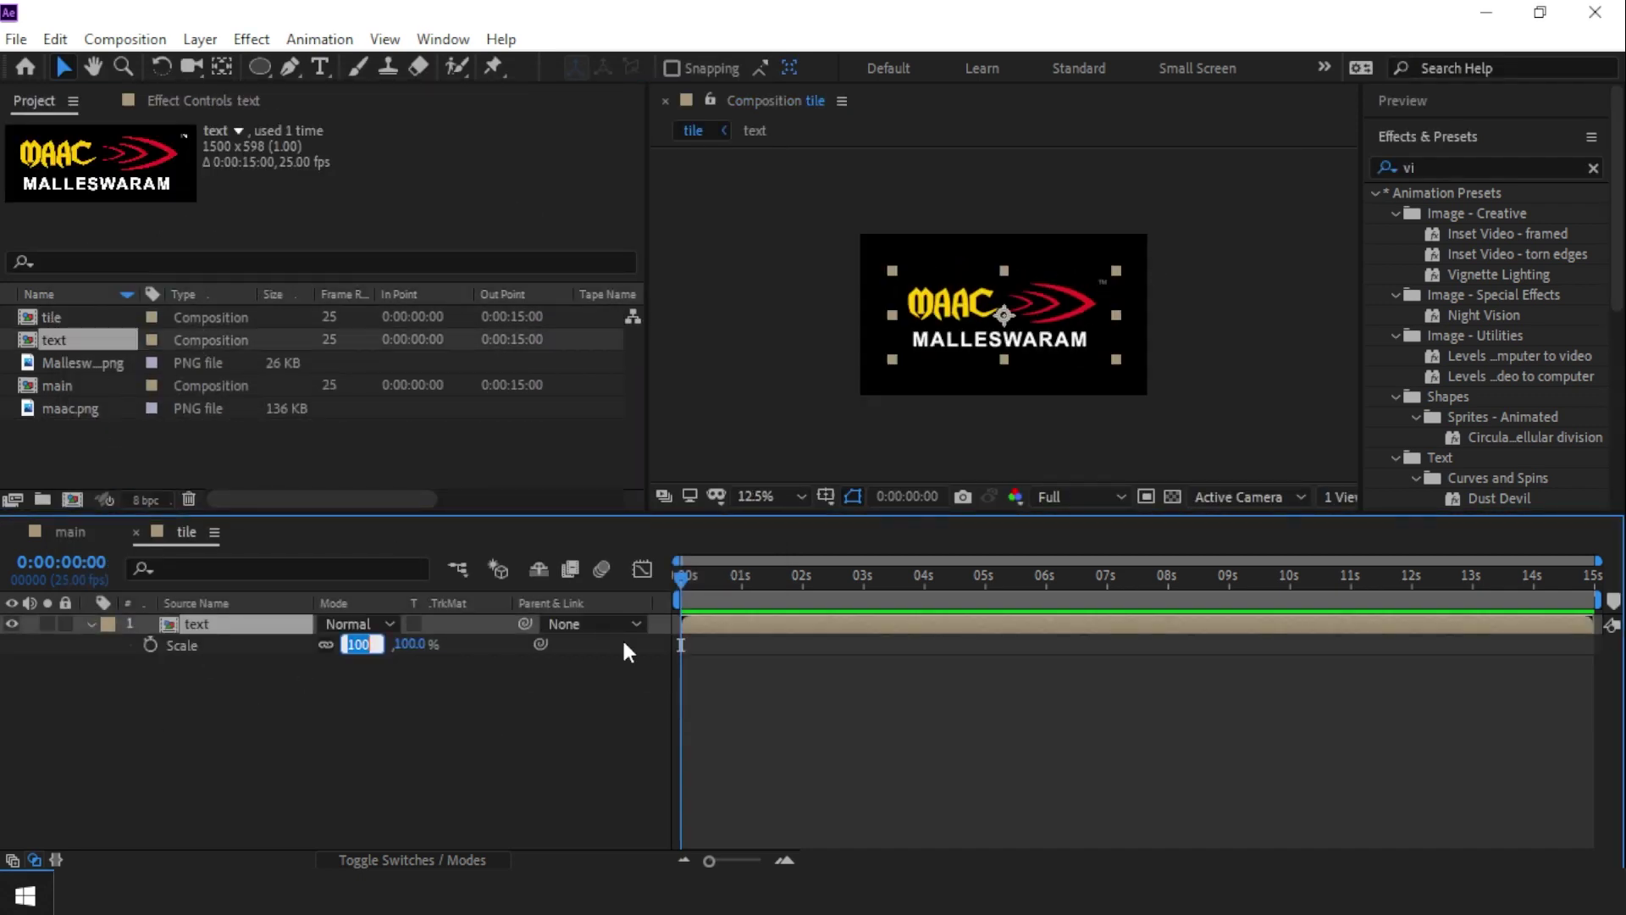
{"action": "type", "text": "30"}
{"action": "key", "text": "Return"}
{"action": "key", "text": "period"}
{"action": "left_click", "coordinate": [1482, 167]}
- Apply Motion Tile to the text layer with output width 1630 and height 870
{"action": "type", "text": "til"}
{"action": "left_click_drag", "start_coordinate": [1461, 355], "coordinate": [246, 694]}
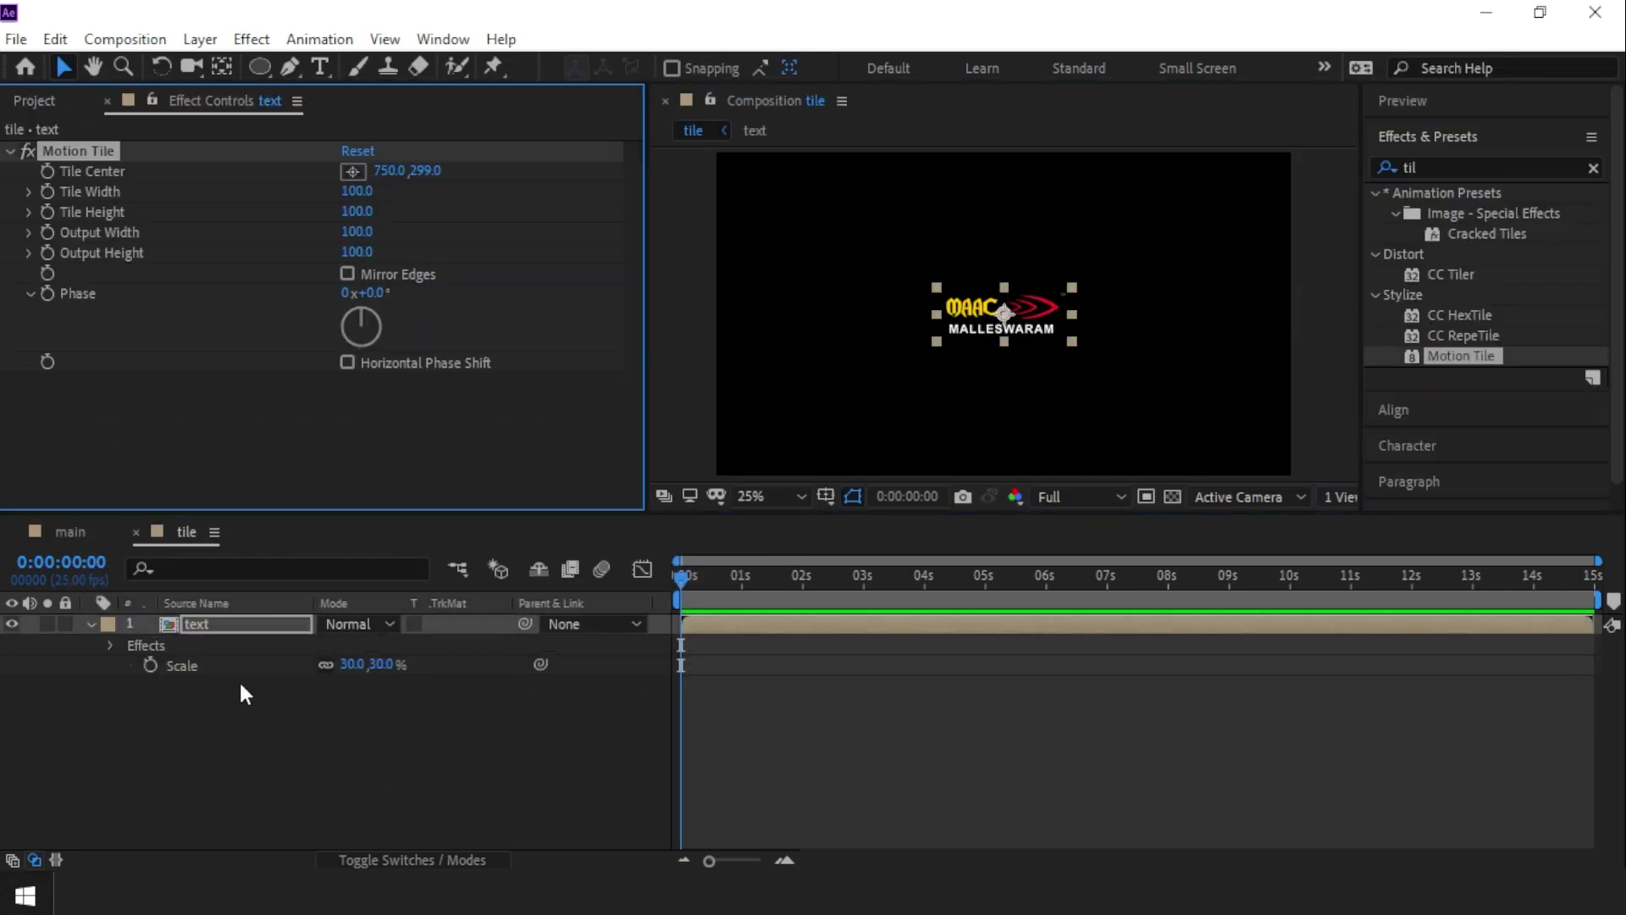
{"action": "mouse_move", "coordinate": [357, 231]}
{"action": "left_mouse_down"}
{"action": "mouse_move", "coordinate": [422, 230]}
{"action": "mouse_move", "coordinate": [428, 252]}
{"action": "mouse_move", "coordinate": [549, 237]}
{"action": "mouse_move", "coordinate": [479, 237]}
{"action": "left_mouse_up"}
{"action": "scroll", "coordinate": [1168, 411], "scroll_direction": "down", "scroll_amount": 2}
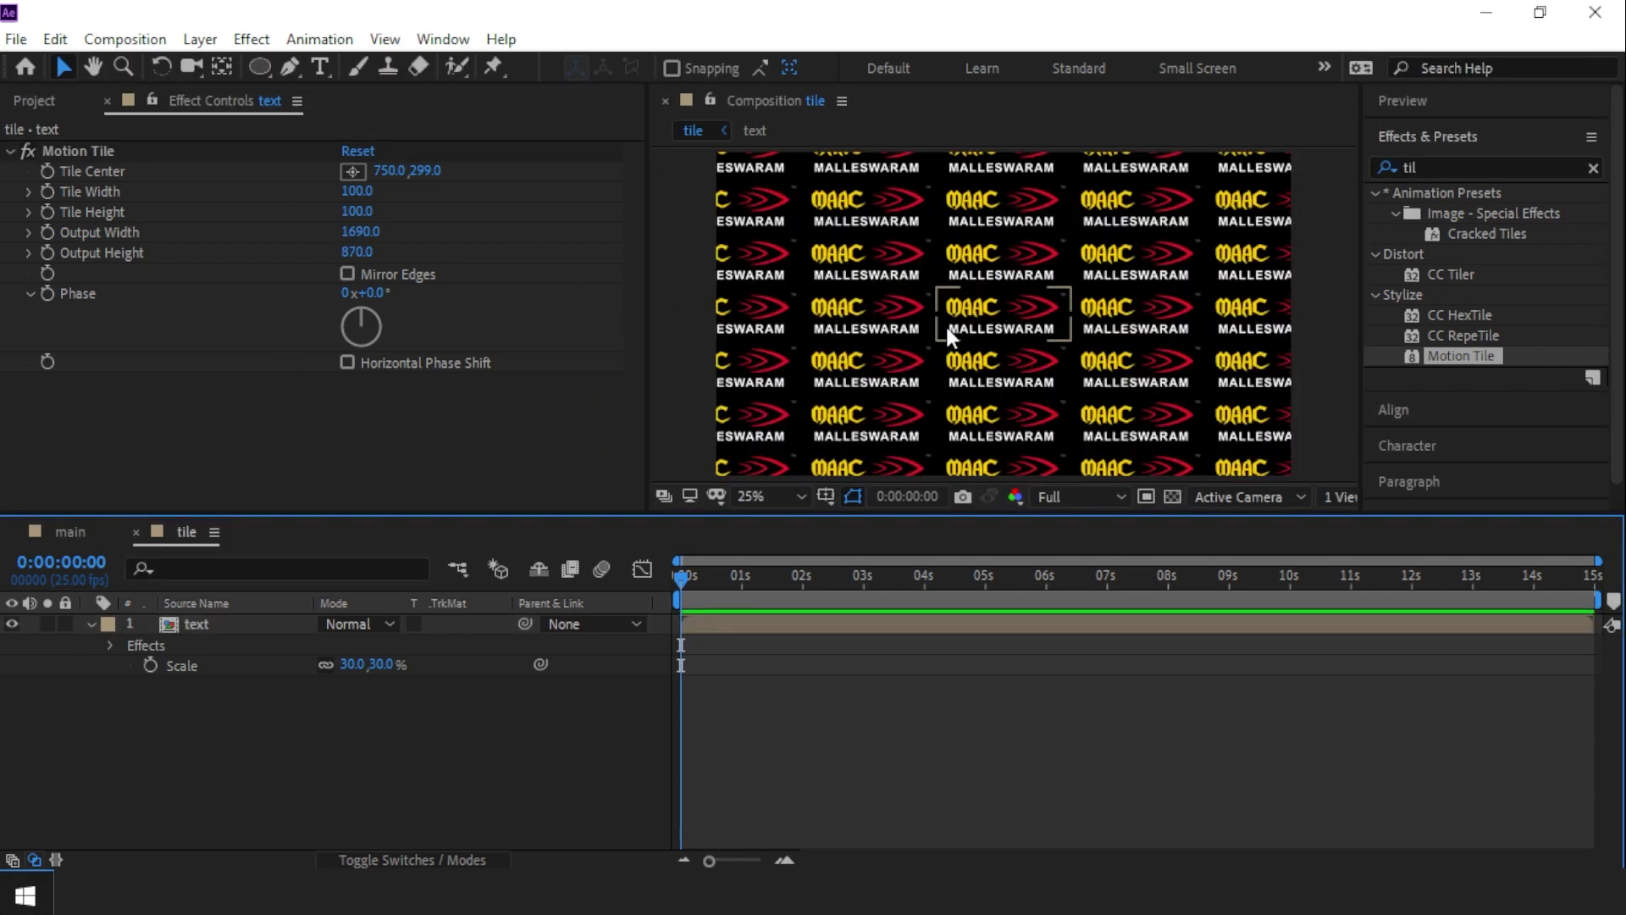
{"action": "left_click", "coordinate": [19, 678]}
- Keyframe Position from 960,540 to 3672,540 at the end, ease the keyframes, and preview
{"action": "key", "text": "p"}
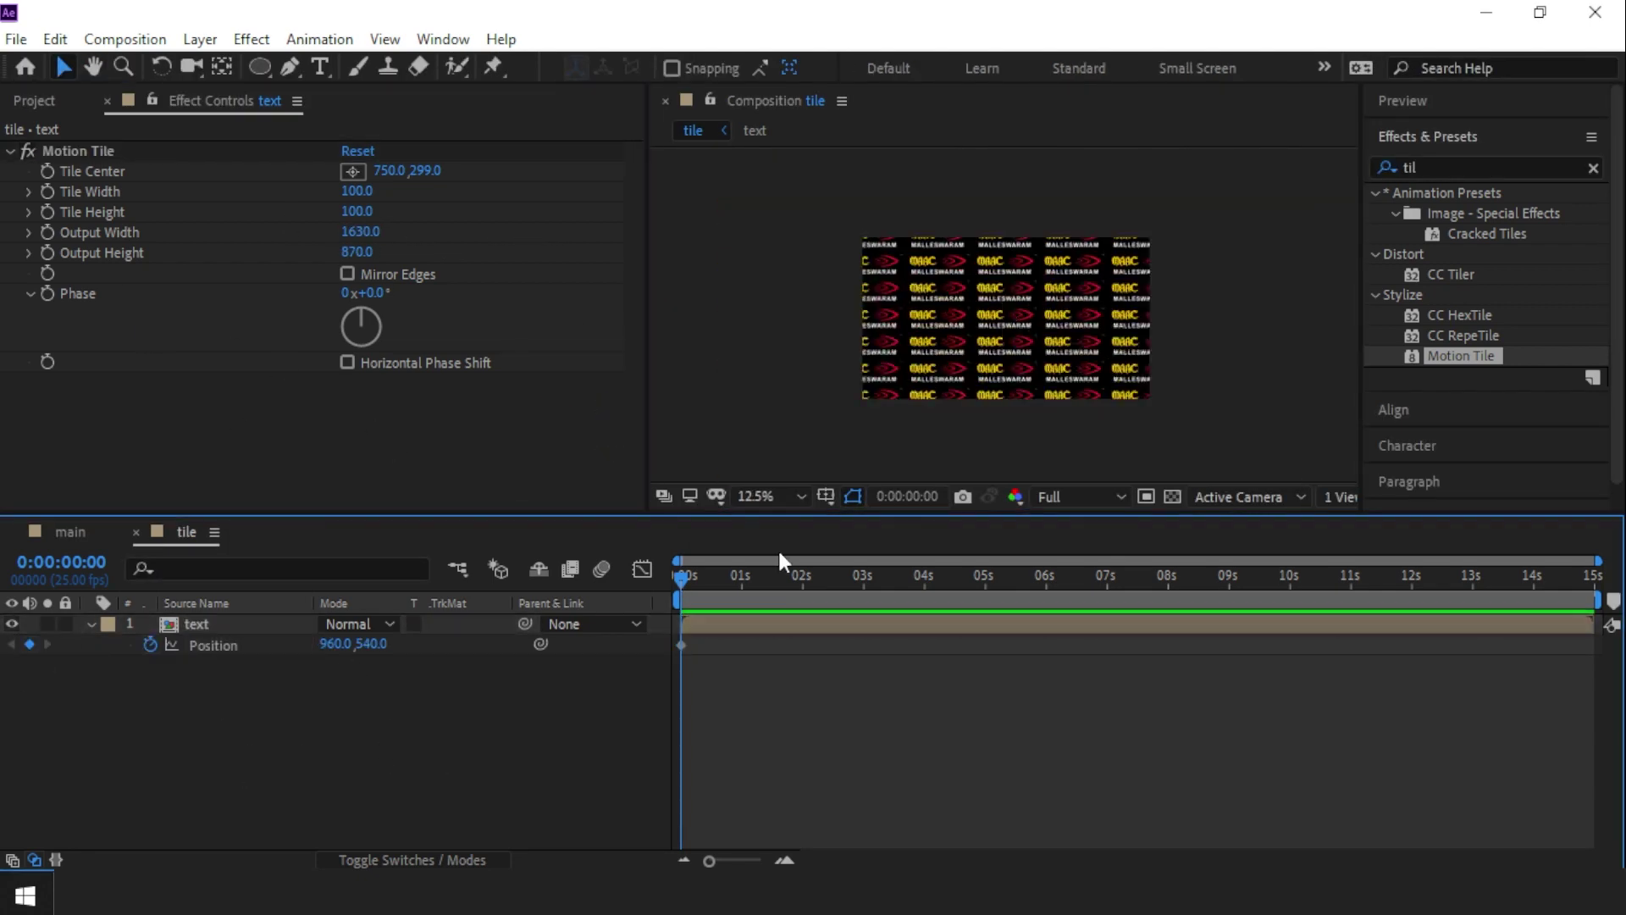
{"action": "left_click_drag", "start_coordinate": [333, 644], "coordinate": [1307, 686]}
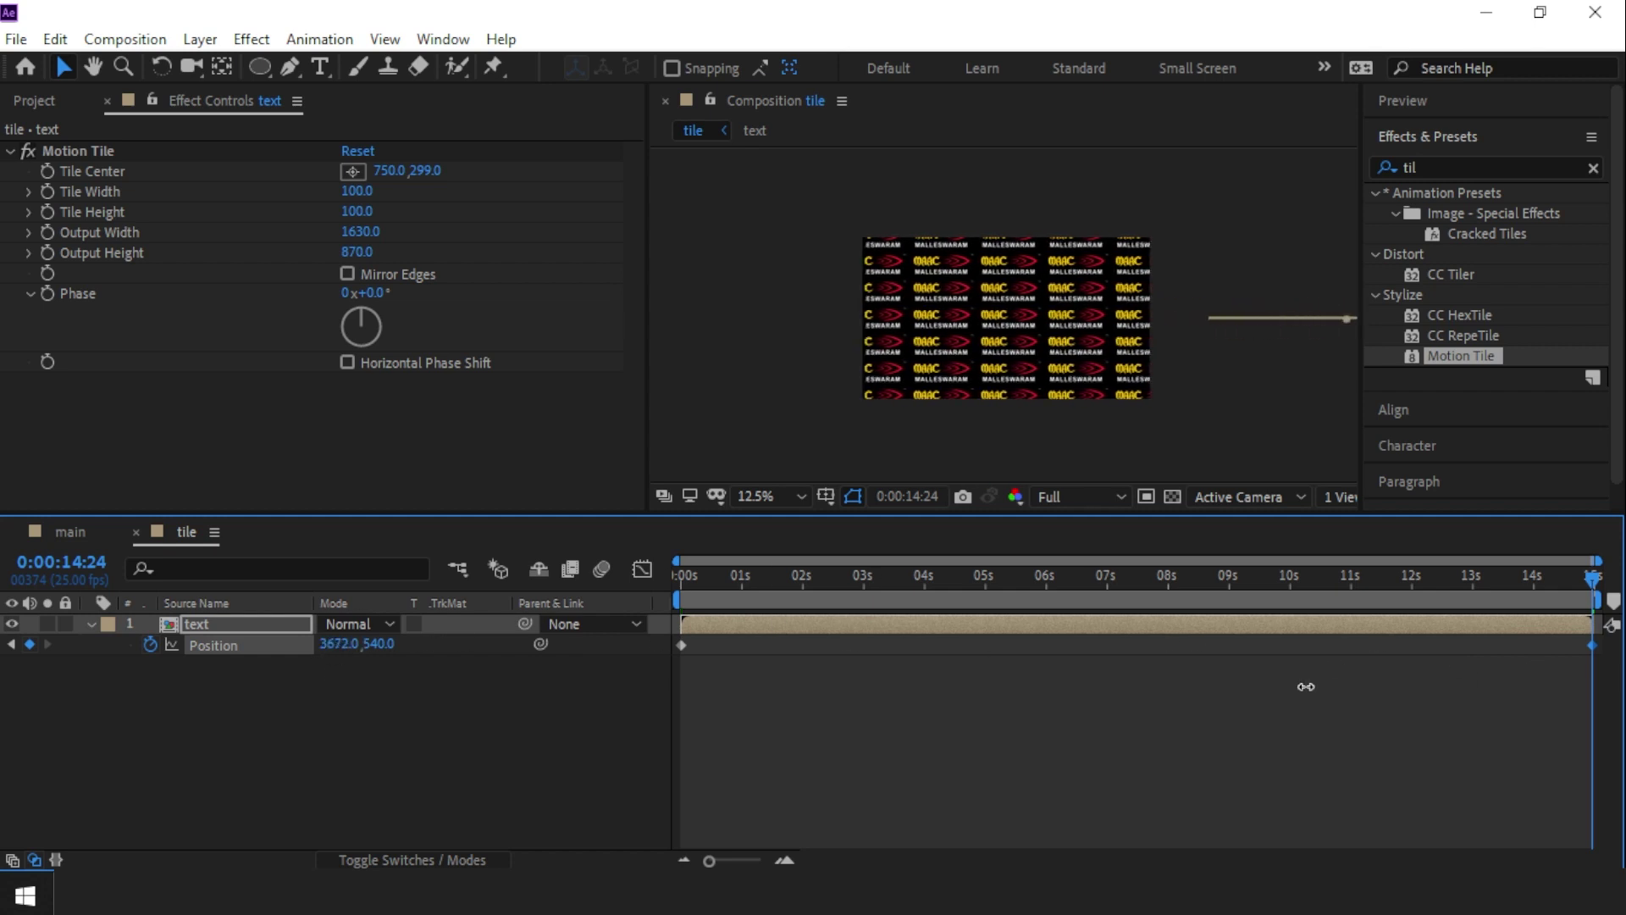
{"action": "left_click", "coordinate": [228, 645]}
{"action": "key", "text": "F9"}
{"action": "key", "text": "Home"}
{"action": "key", "text": "space"}
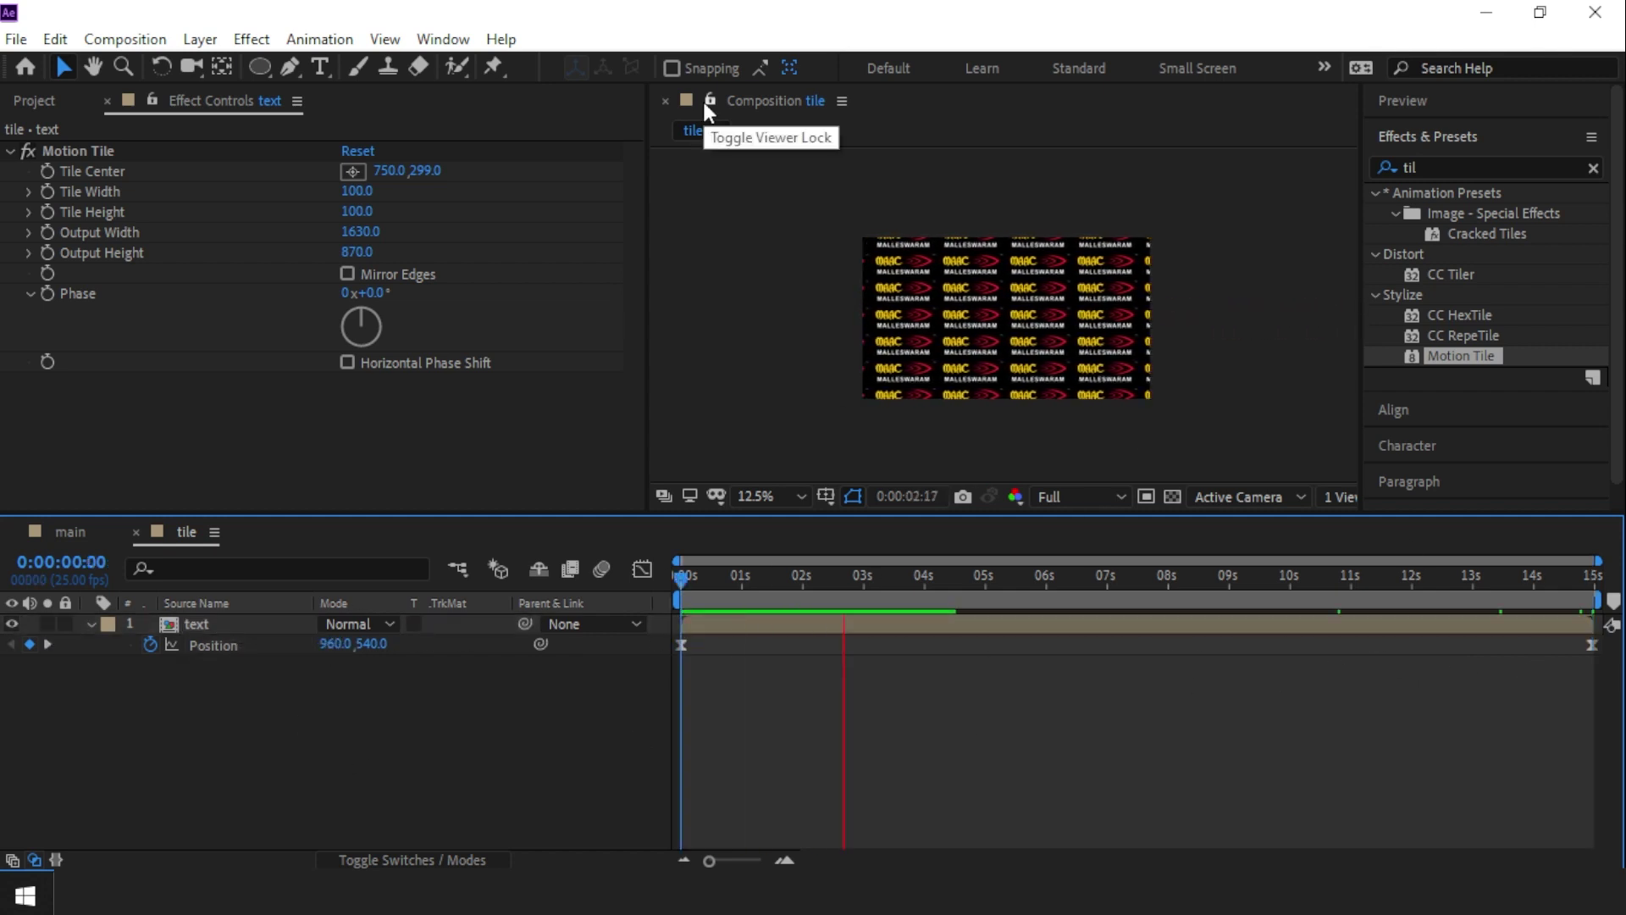
{"action": "key", "text": "space"}
{"action": "left_click", "coordinate": [200, 627]}
- Duplicate the tiled text layer and rename the copy text_shd
{"action": "key", "text": "ctrl+d"}
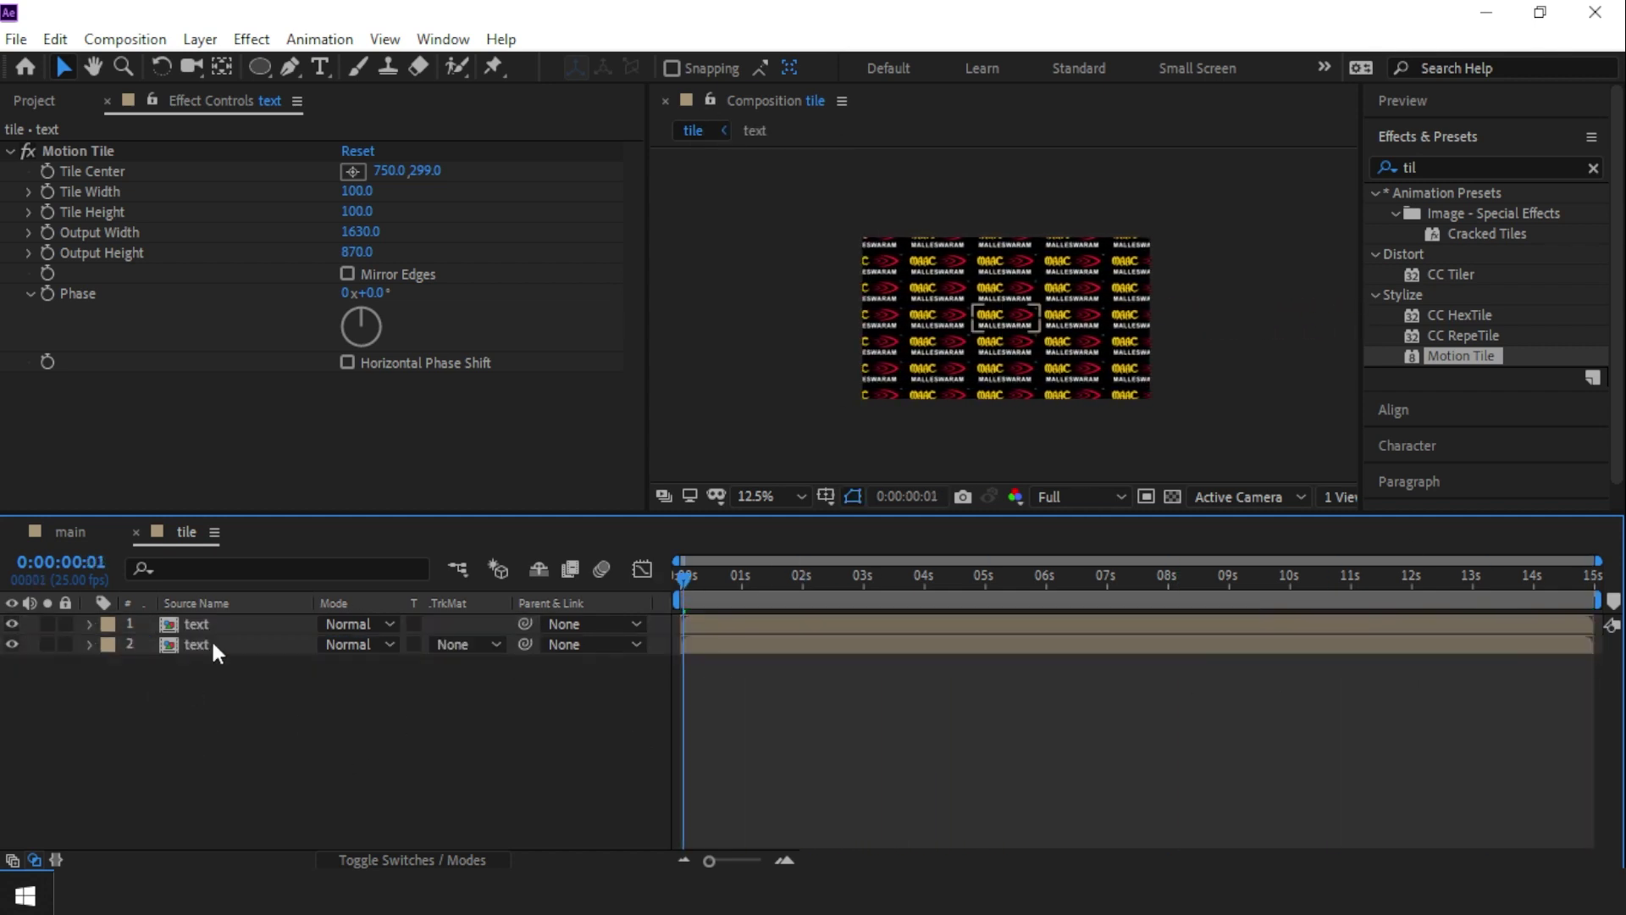
{"action": "left_click", "coordinate": [211, 644]}
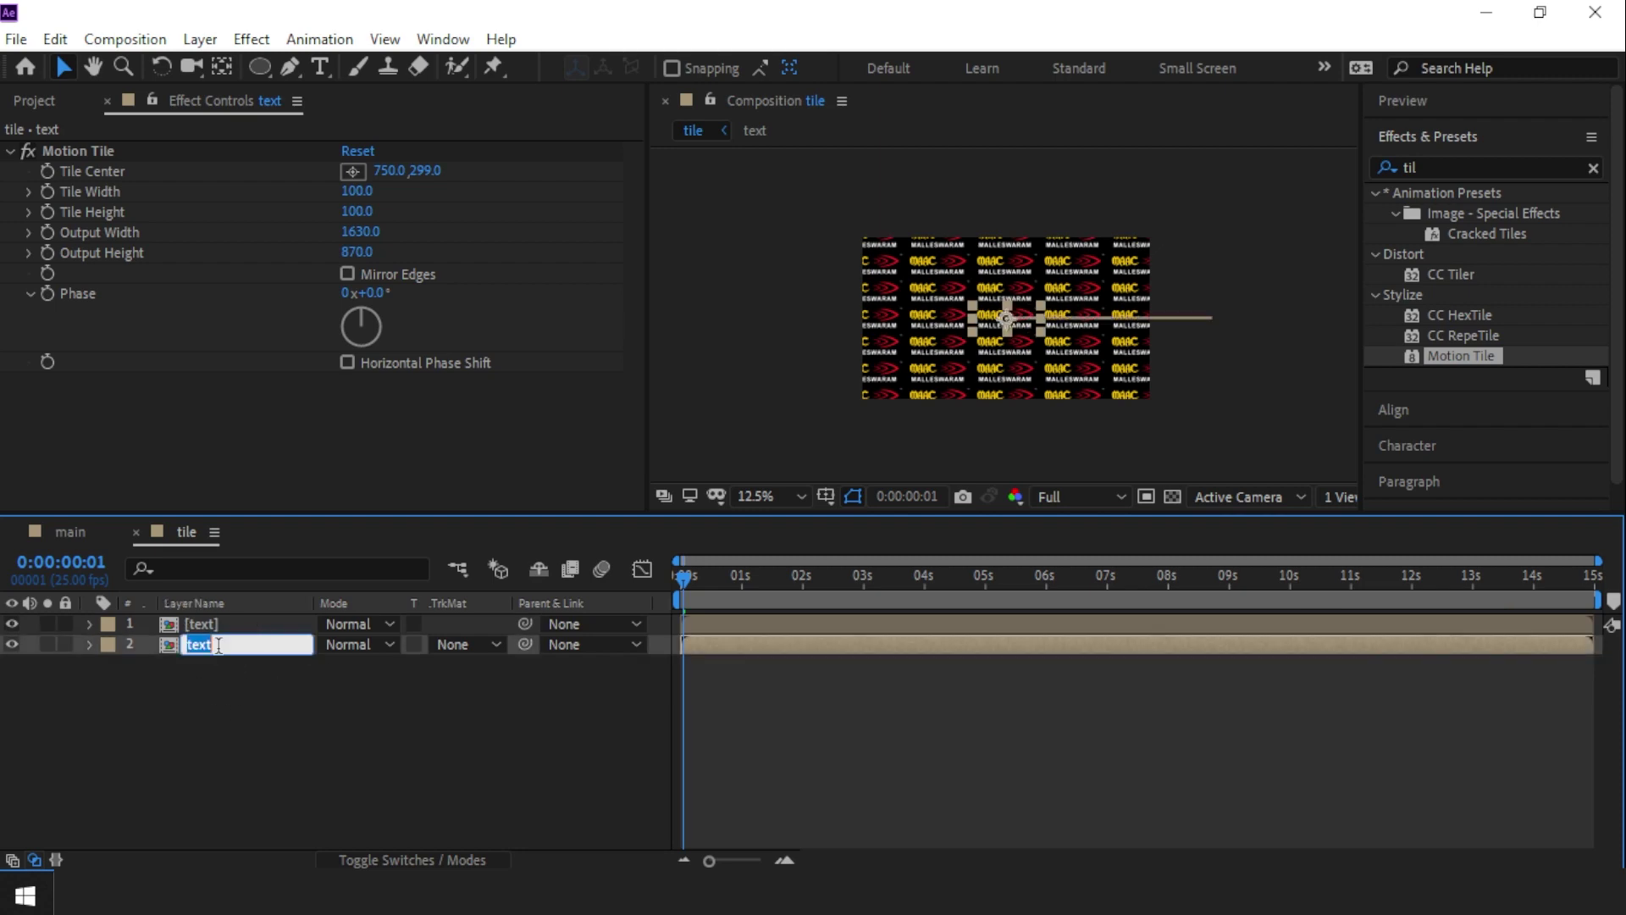
{"action": "type", "text": "_shd"}
{"action": "key", "text": "Return"}
- Apply Find Edges to text_shd, invert it, and offset its position slightly
{"action": "double_click", "coordinate": [1446, 167]}
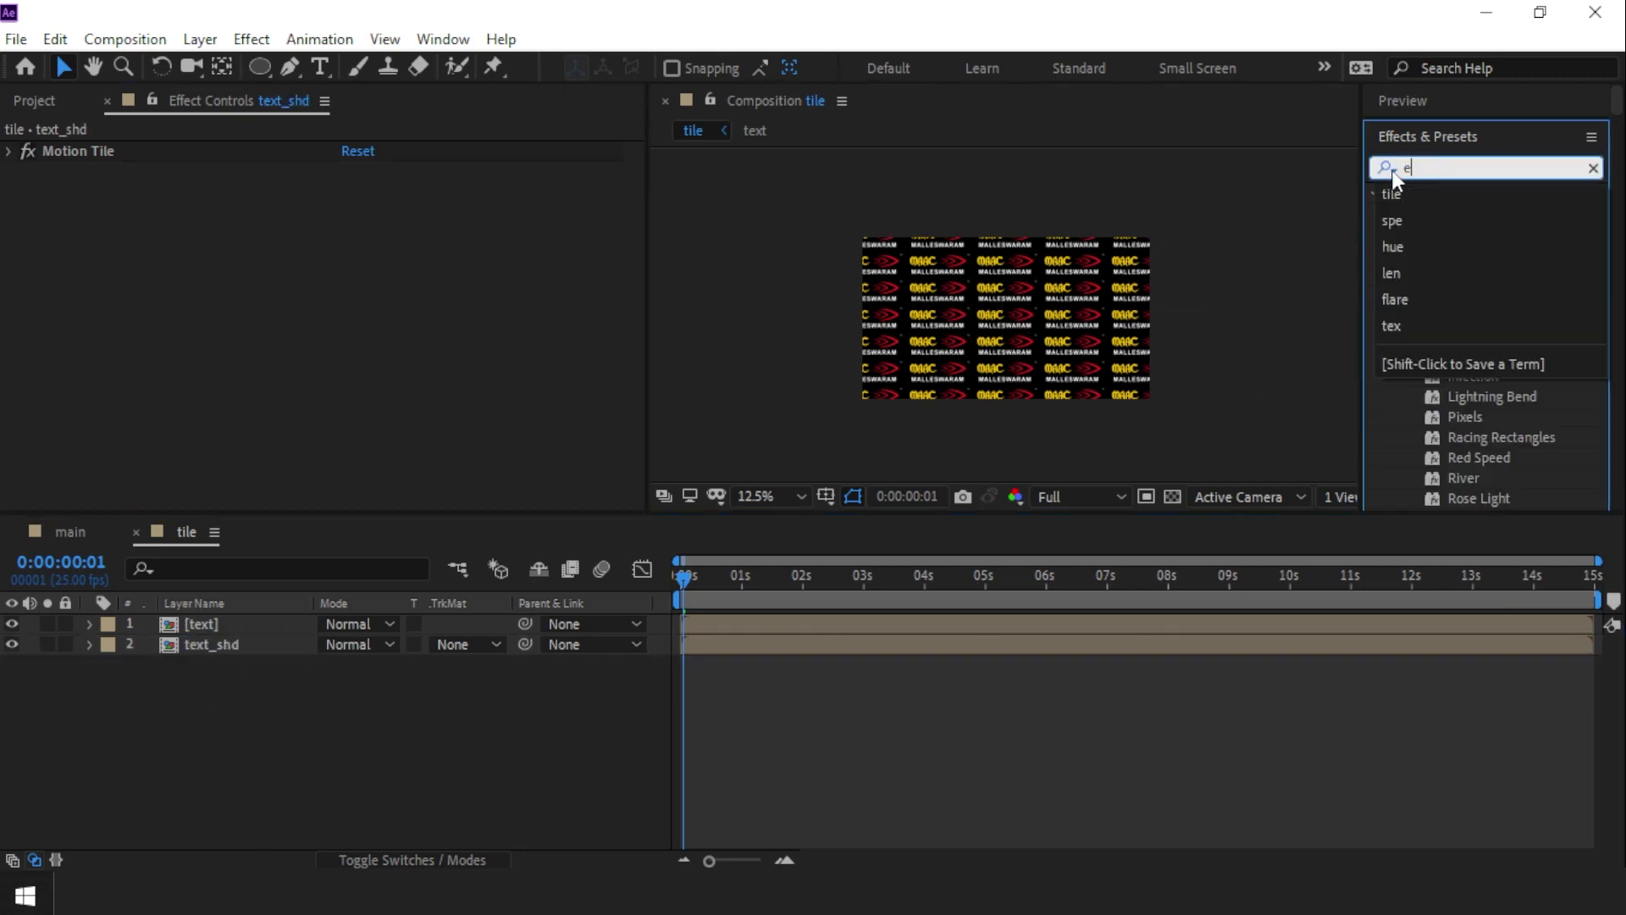
{"action": "type", "text": "edg"}
{"action": "left_click_drag", "start_coordinate": [1478, 396], "coordinate": [216, 648]}
{"action": "key", "text": "period"}
{"action": "key", "text": "period"}
{"action": "left_click", "coordinate": [218, 648]}
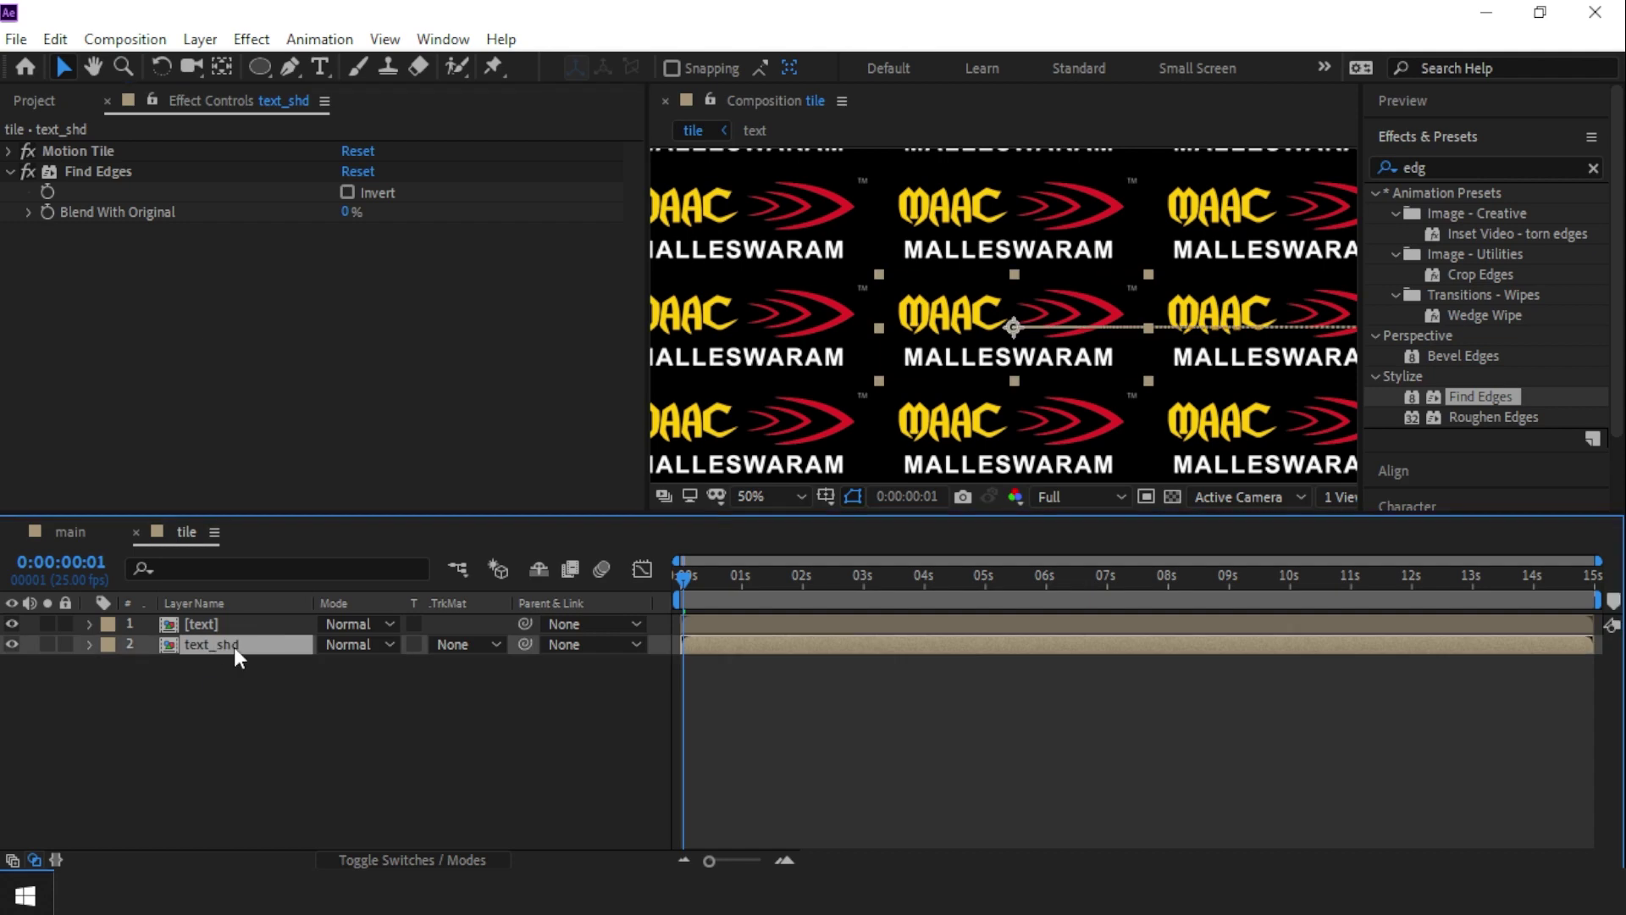
{"action": "key", "text": "p"}
{"action": "key", "text": "period"}
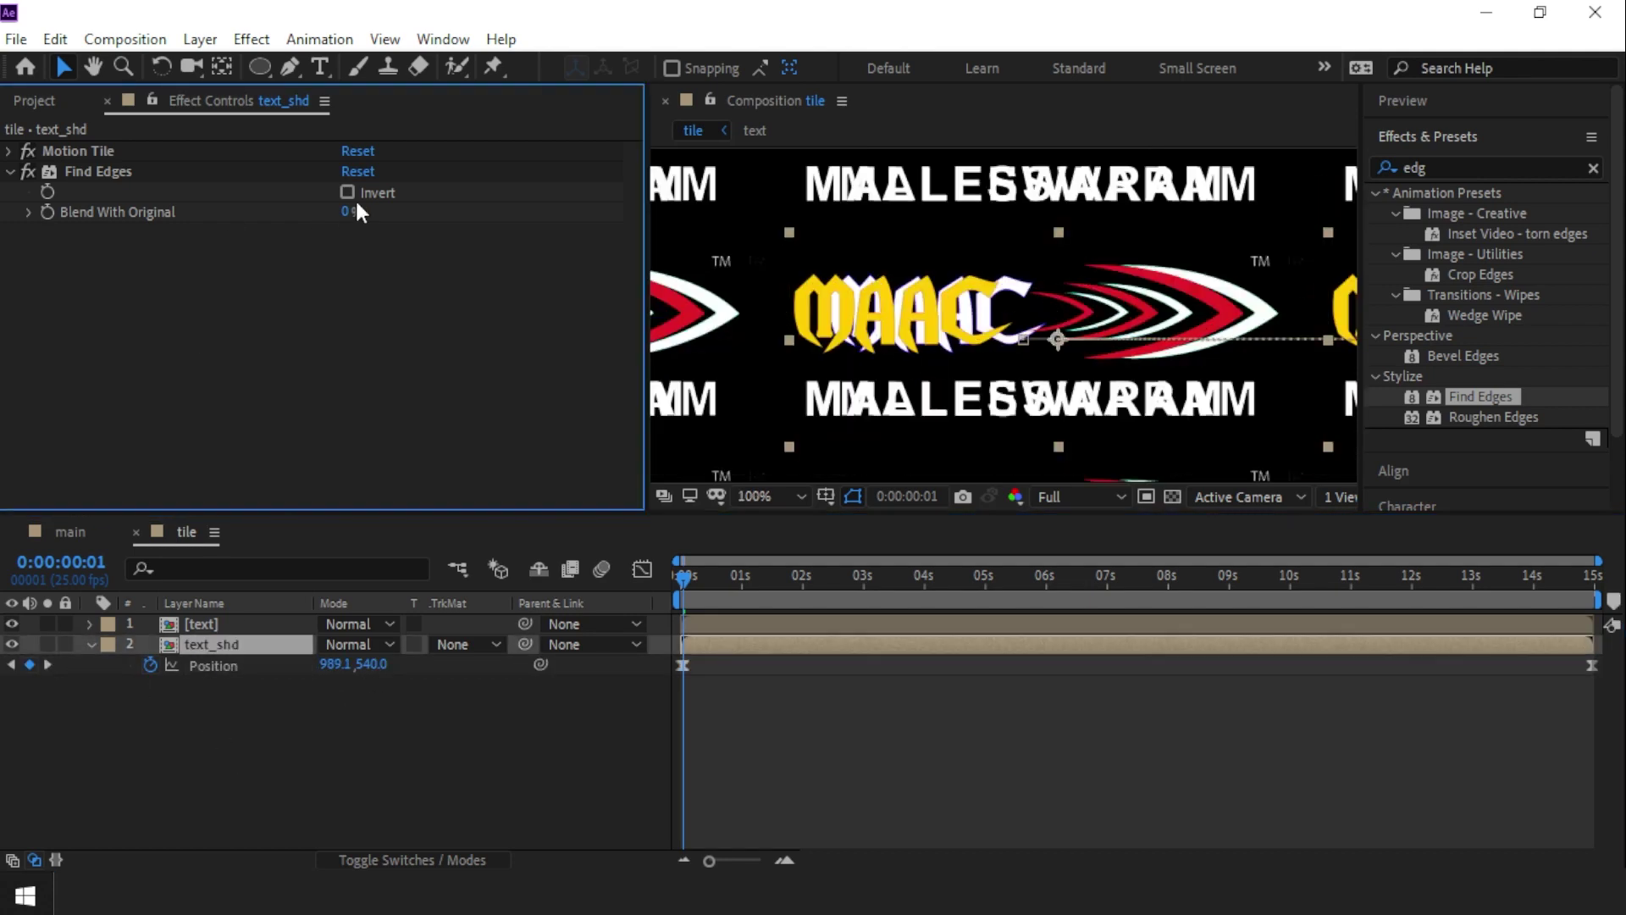
{"action": "left_click", "coordinate": [347, 192]}
{"action": "mouse_move", "coordinate": [334, 664]}
{"action": "left_mouse_down"}
{"action": "mouse_move", "coordinate": [372, 670]}
{"action": "mouse_move", "coordinate": [322, 703]}
{"action": "left_mouse_up"}
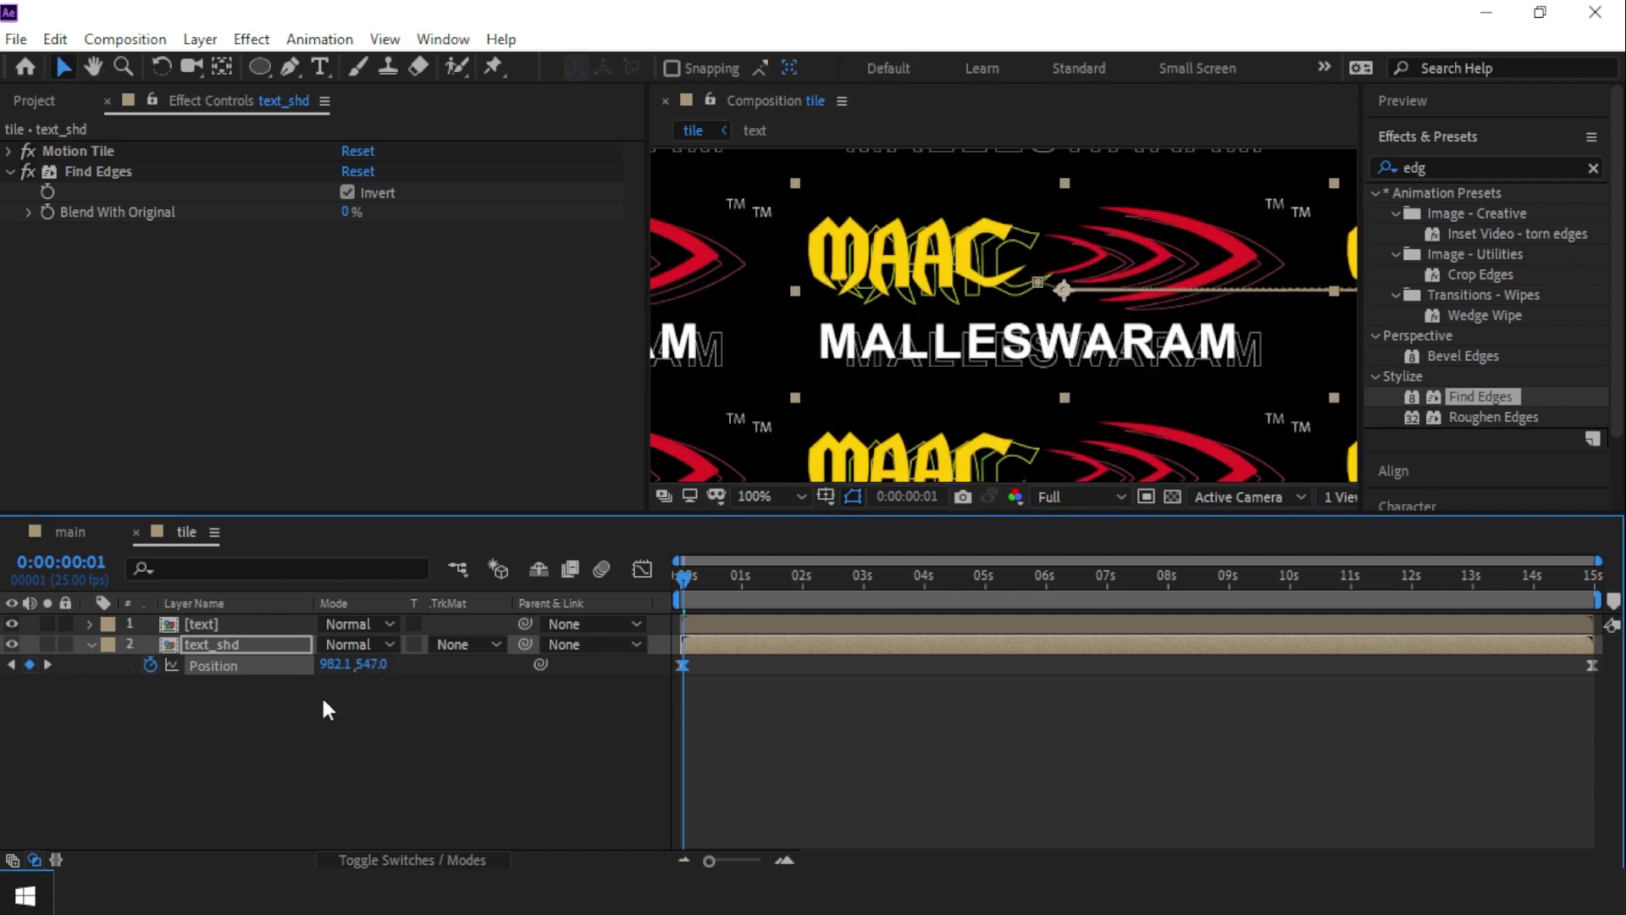
- Undo the invert and keyframe changes, then increase text_shd's Motion Tile output height
{"action": "left_click", "coordinate": [221, 667]}
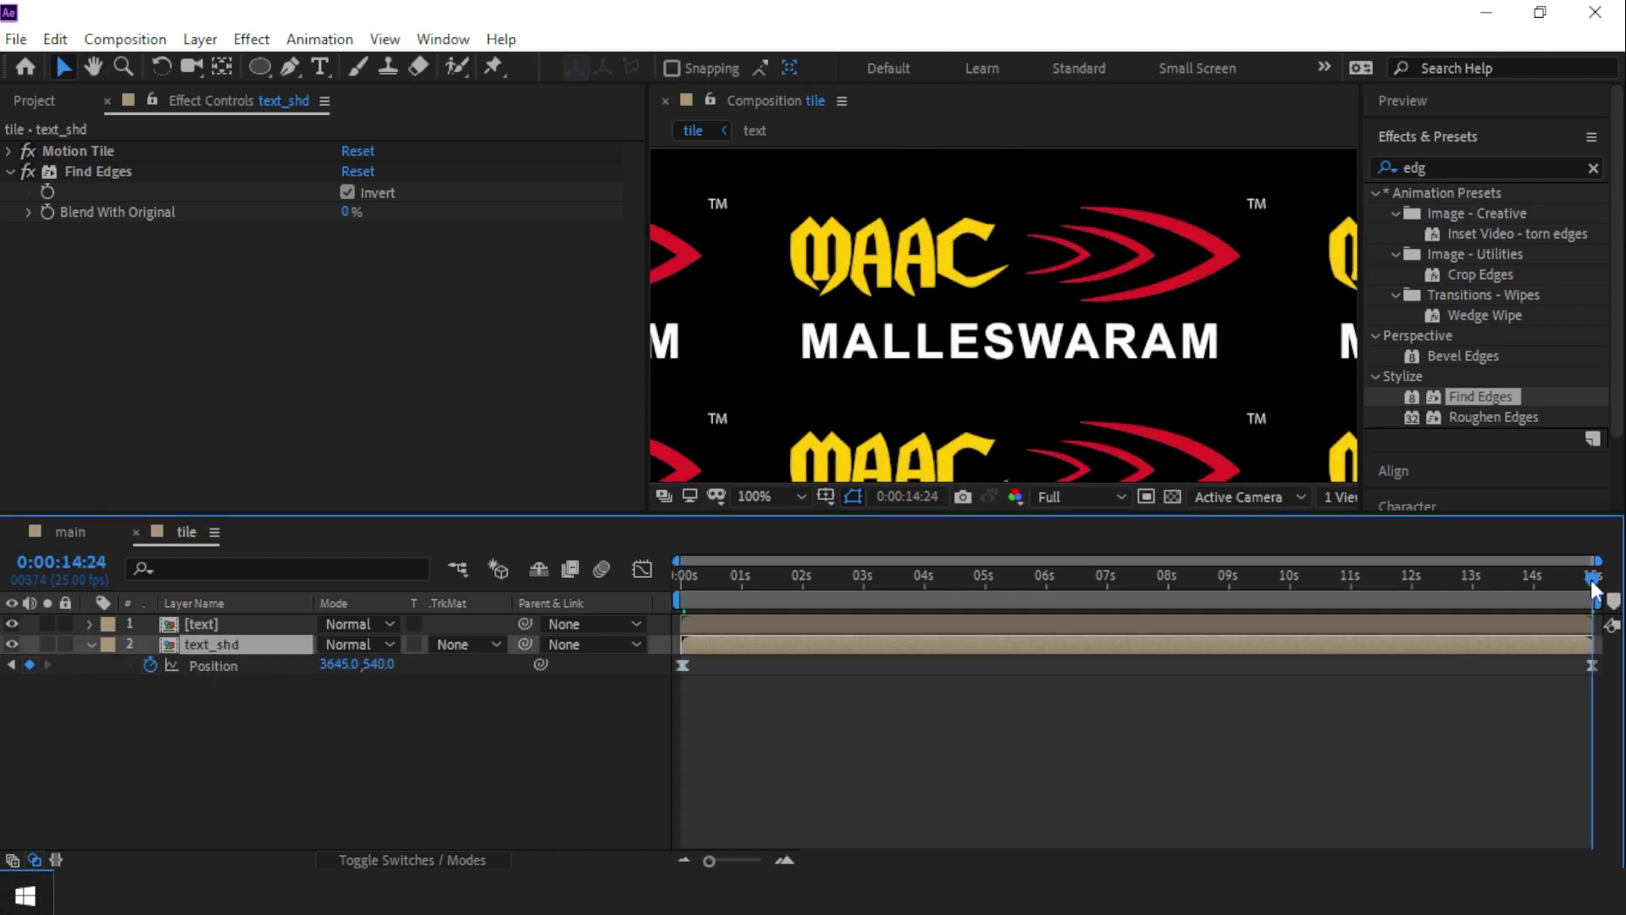
{"action": "key", "text": "Home"}
{"action": "left_click", "coordinate": [661, 462]}
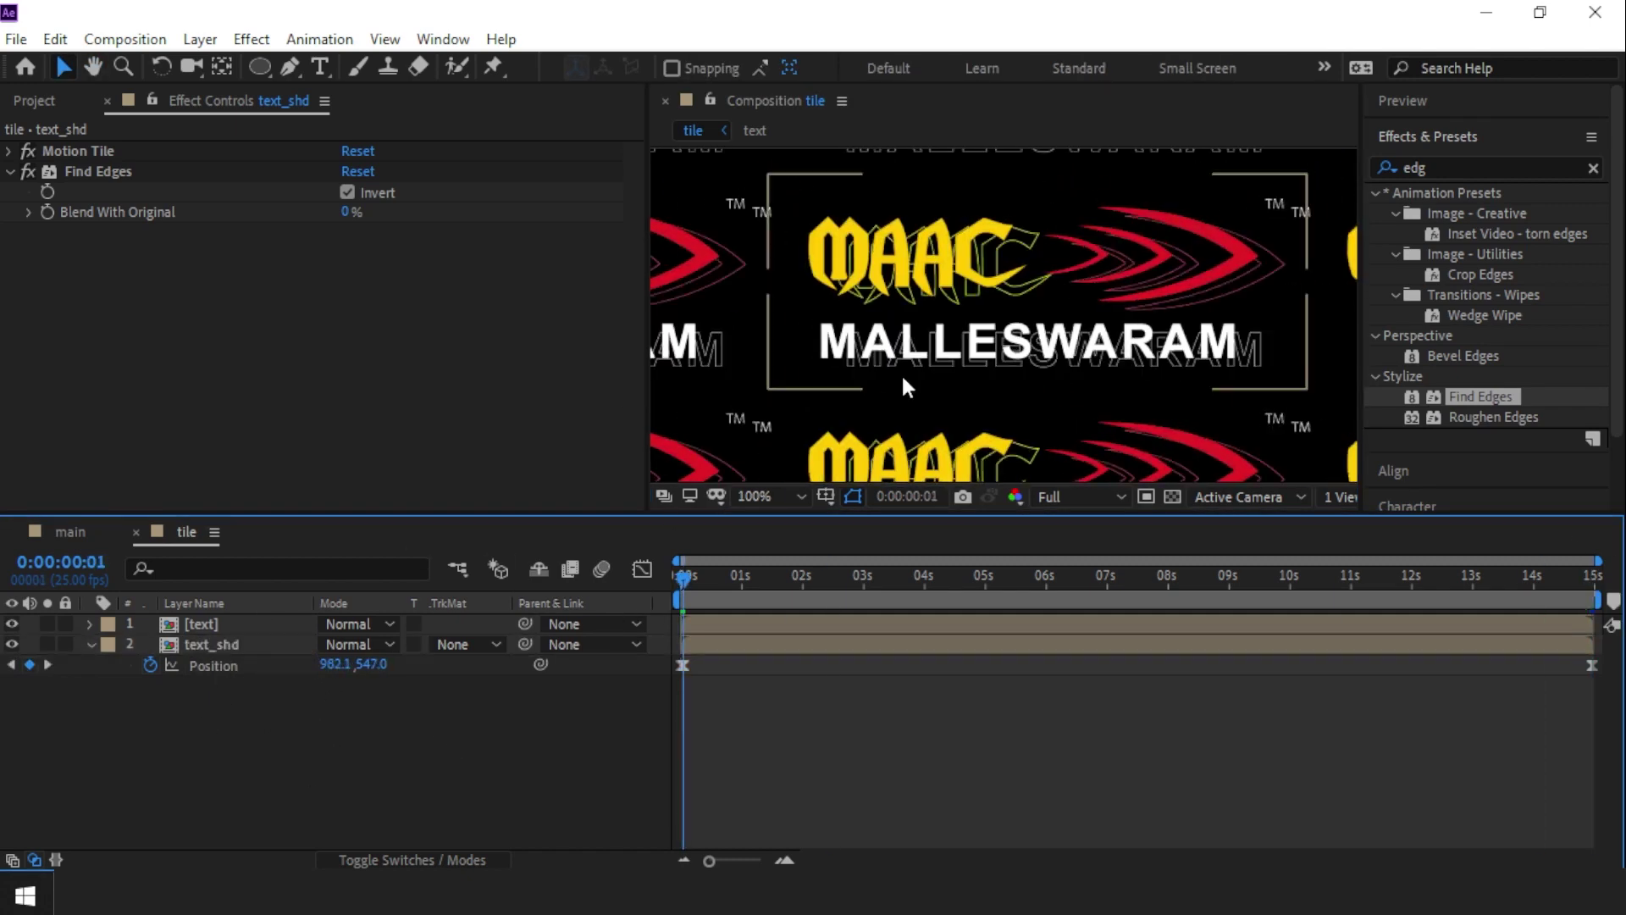
{"action": "key", "text": "Page_Down"}
{"action": "key", "text": "ctrl+z"}
{"action": "key", "text": "ctrl+z"}
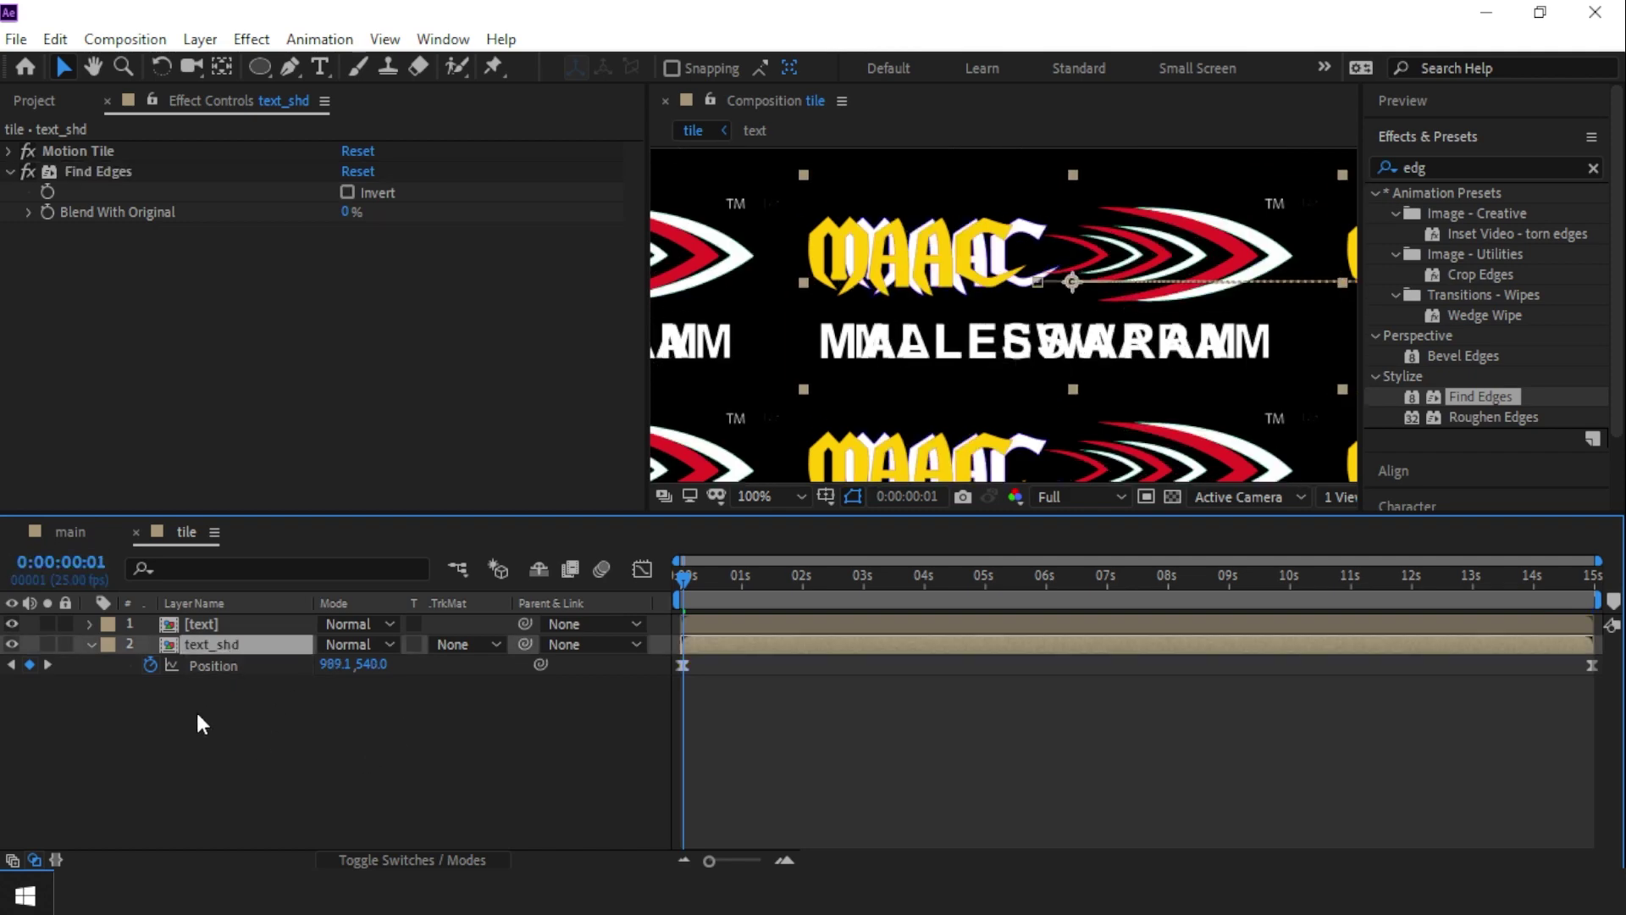
{"action": "key", "text": "ctrl+z"}
{"action": "left_click", "coordinate": [10, 150]}
{"action": "left_click_drag", "start_coordinate": [356, 252], "coordinate": [254, 686]}
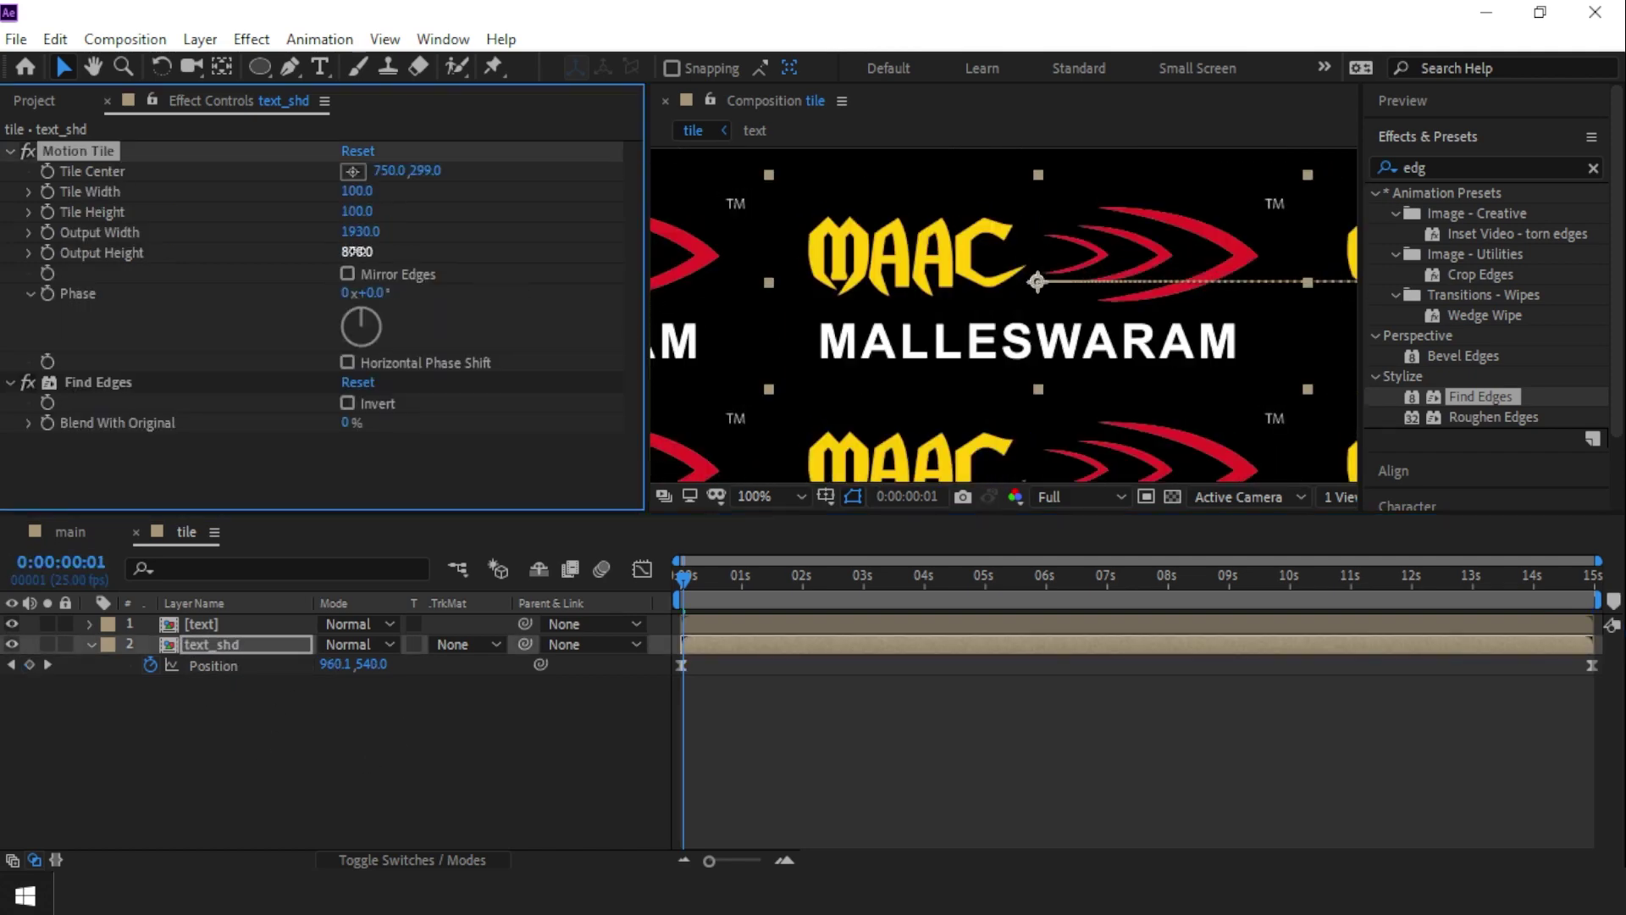
- Restore text_shd's Motion Tile output to 1630×870, dismiss the buffer error, and preview
{"action": "key", "text": "ctrl+z"}
{"action": "key", "text": "ctrl+z"}
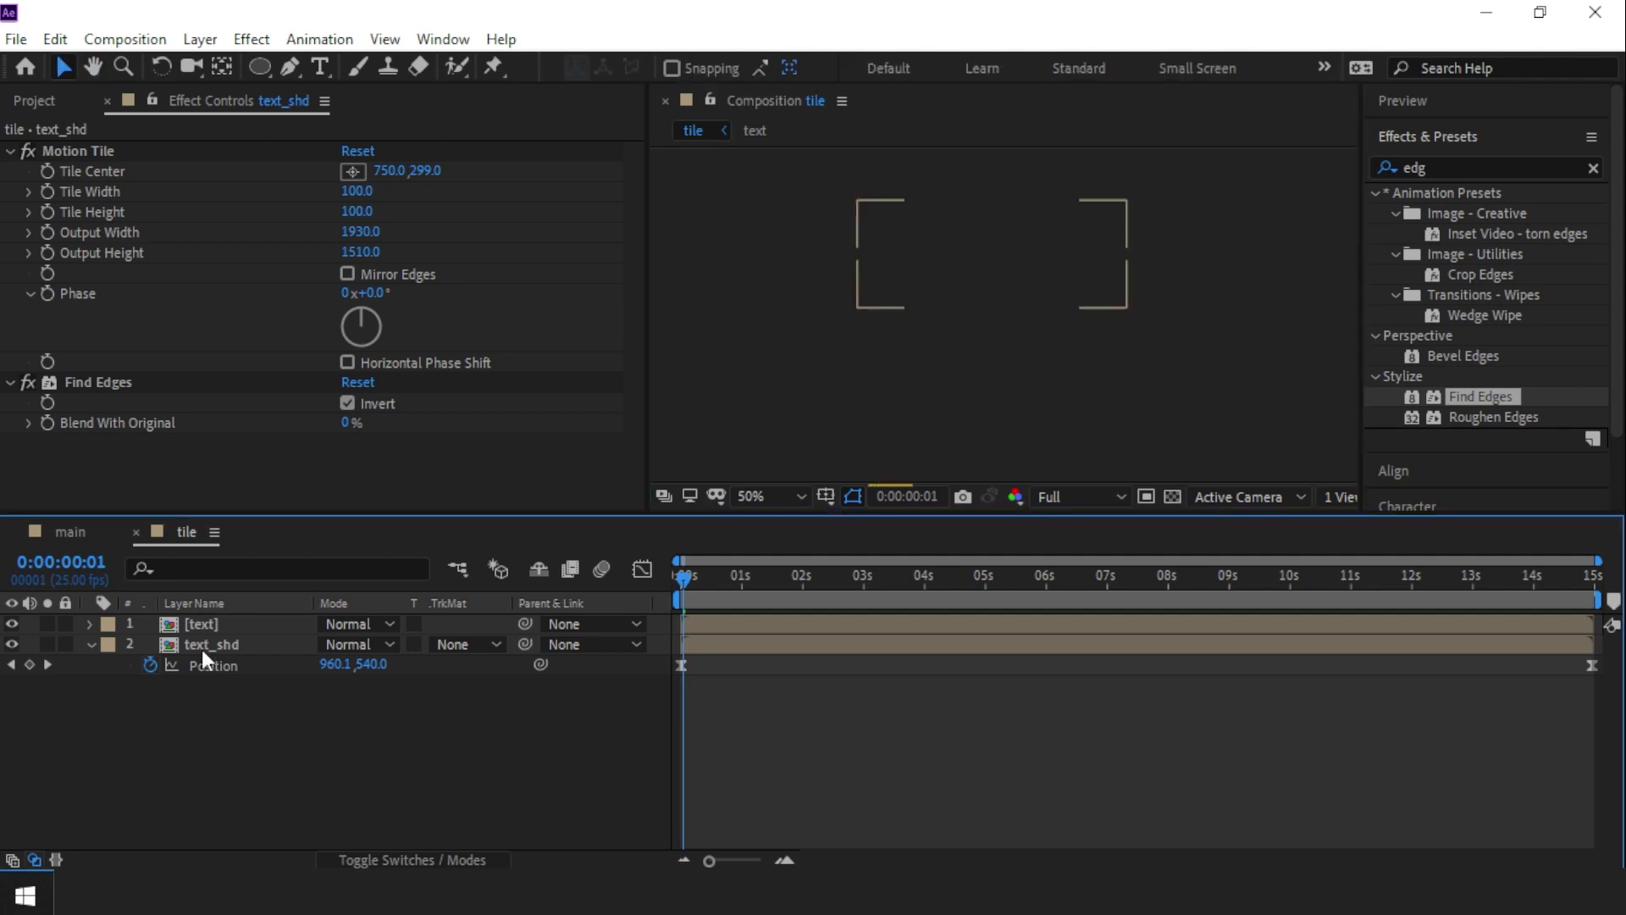
{"action": "key", "text": "ctrl+z"}
{"action": "key", "text": "ctrl+z"}
{"action": "key", "text": "ctrl+z"}
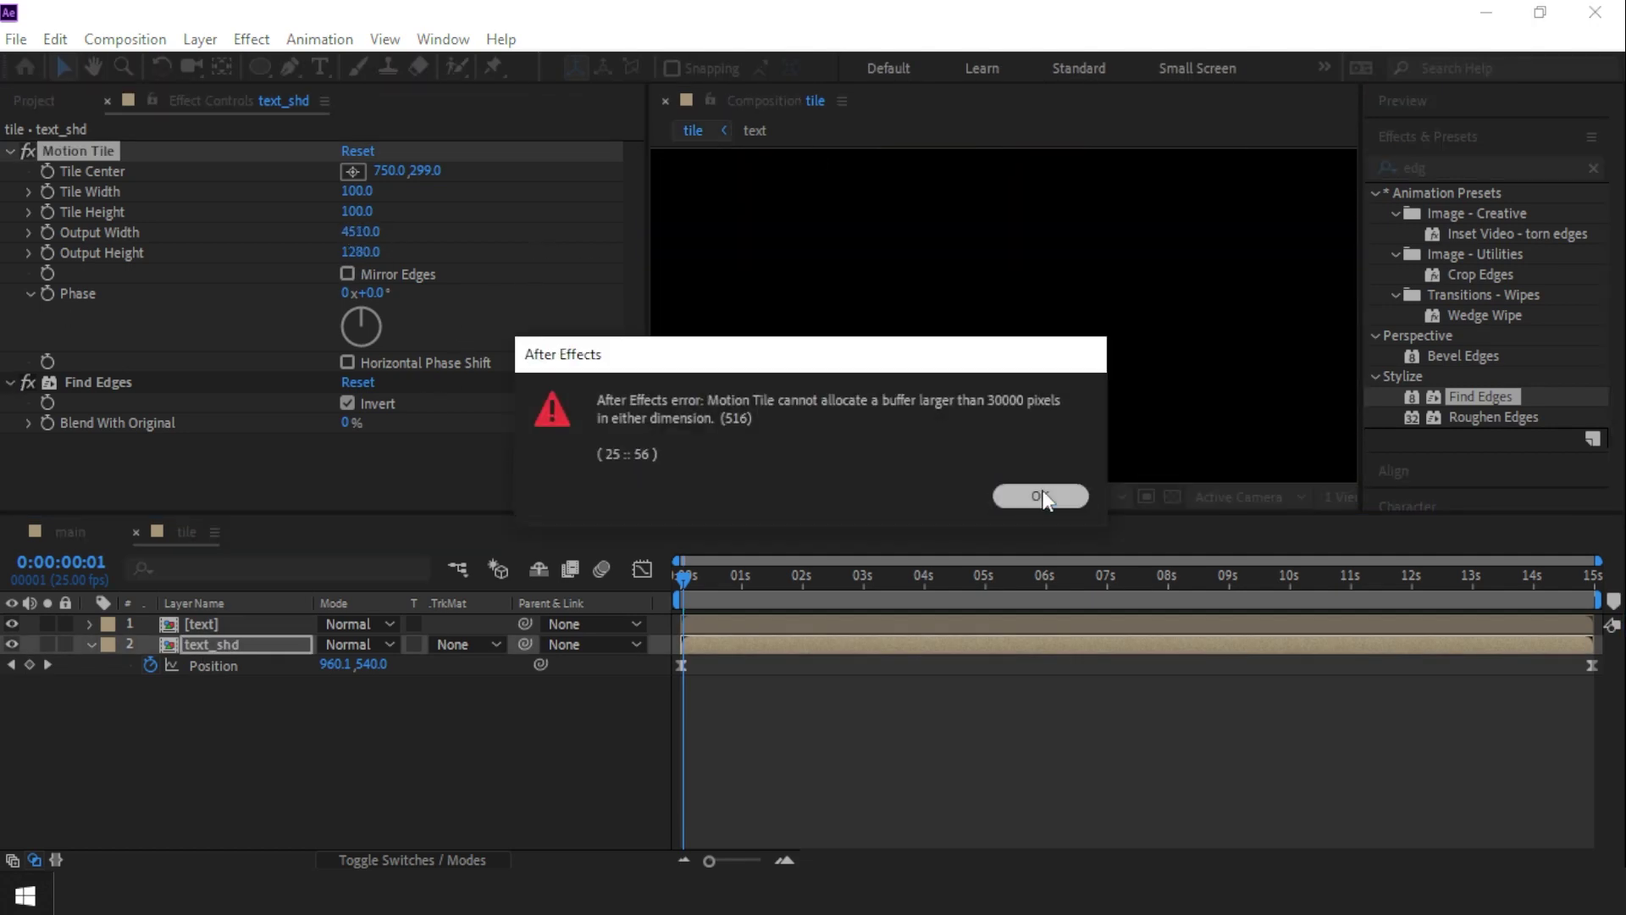
{"action": "key", "text": "Return"}
{"action": "key", "text": "space"}
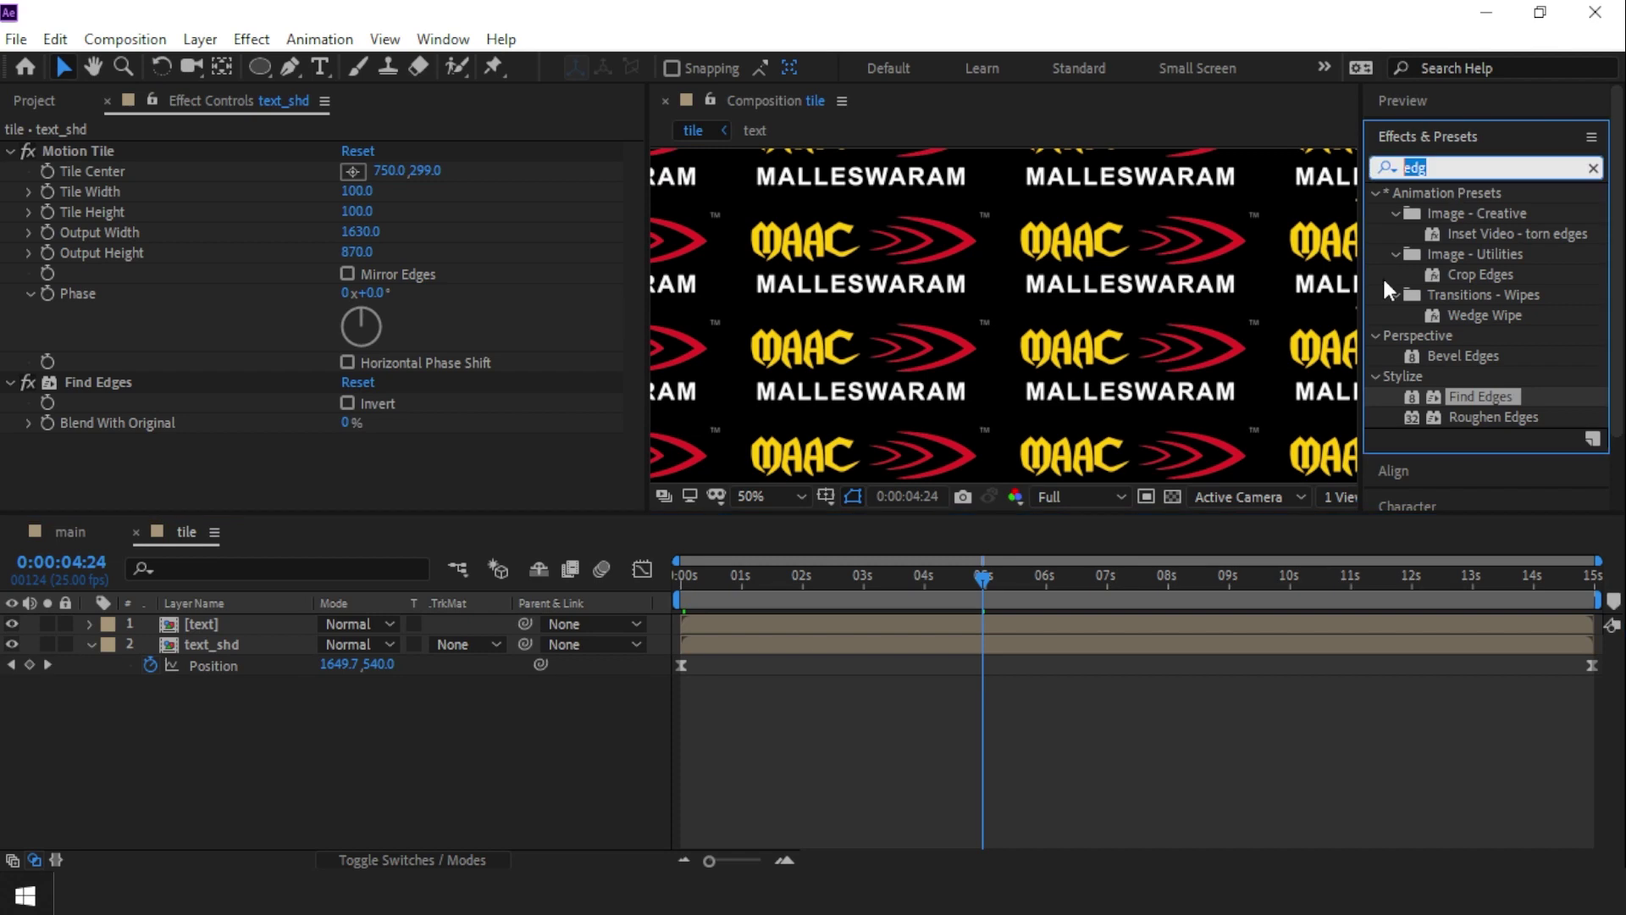
- Apply a Transform effect to text_shd and offset its position to 772,319
{"action": "type", "text": "posi"}
{"action": "scroll", "coordinate": [1464, 465], "scroll_direction": "down", "scroll_amount": 1}
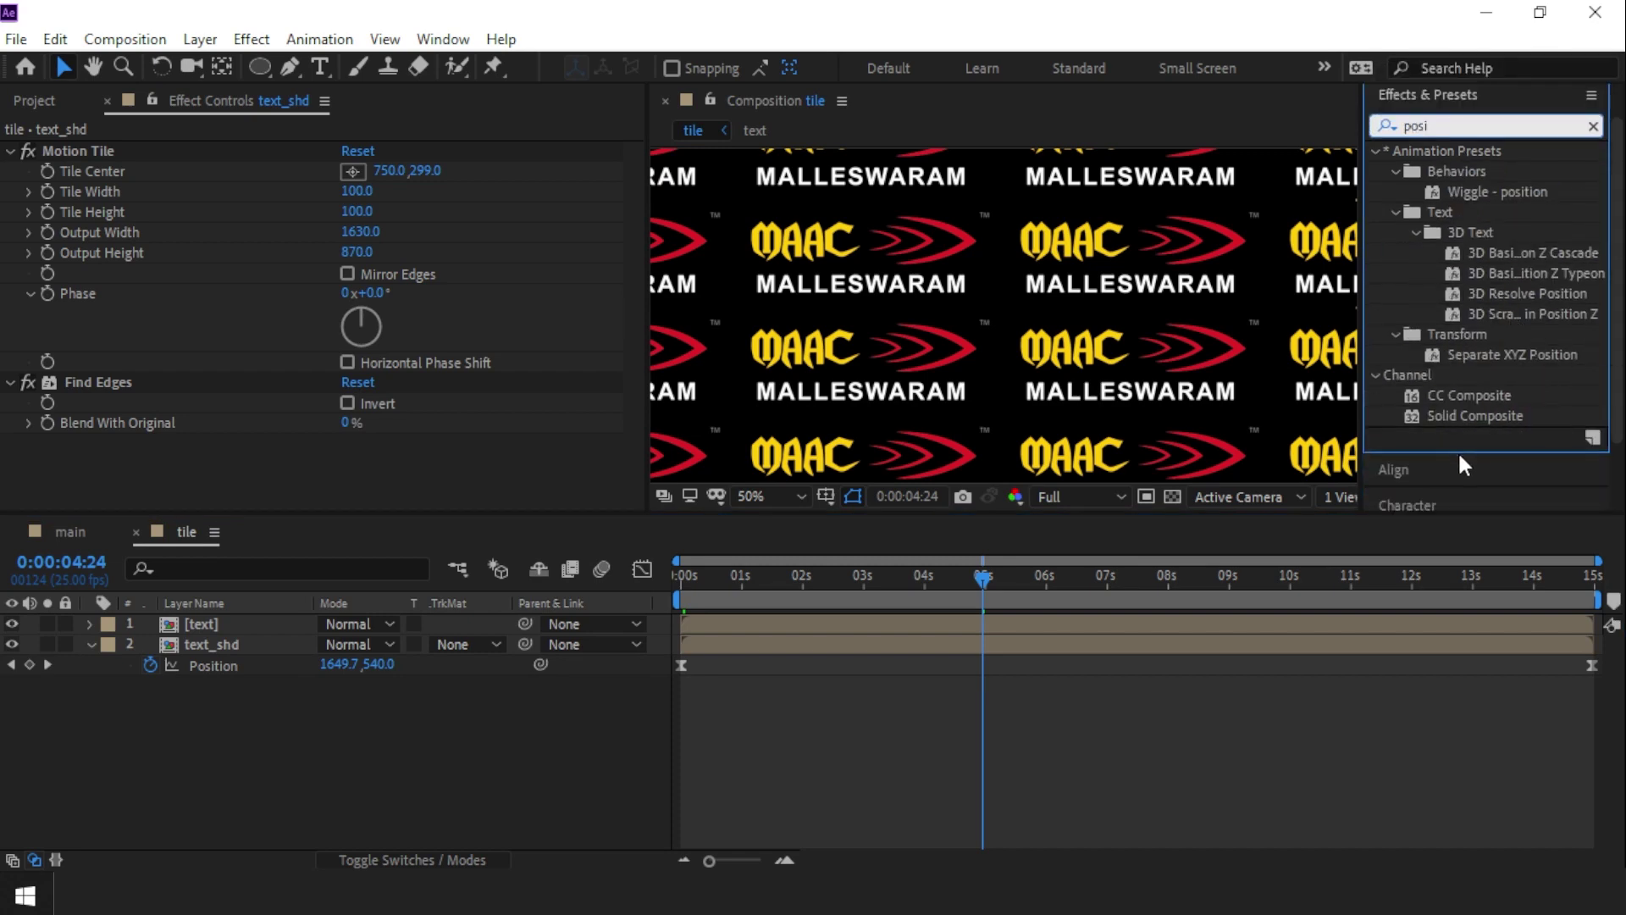
{"action": "type", "text": "tran"}
{"action": "left_click_drag", "start_coordinate": [1478, 294], "coordinate": [775, 360]}
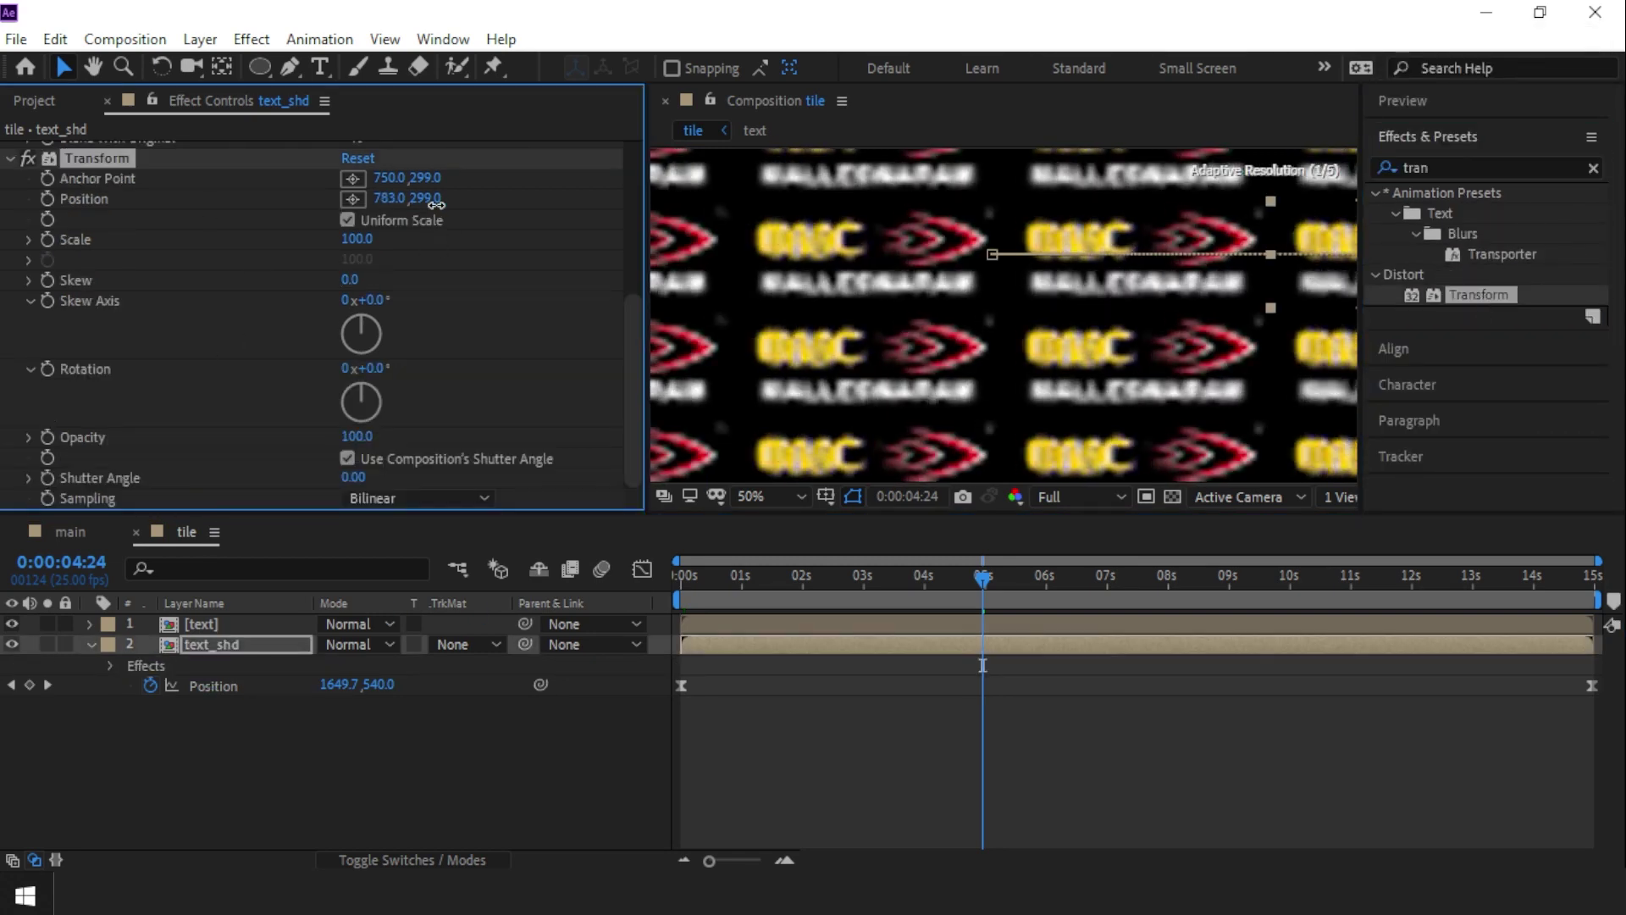
{"action": "scroll", "coordinate": [775, 360], "scroll_direction": "up", "scroll_amount": 2}
{"action": "scroll", "coordinate": [423, 288], "scroll_direction": "up", "scroll_amount": 3}
{"action": "mouse_move", "coordinate": [424, 306]}
{"action": "left_mouse_down"}
{"action": "mouse_move", "coordinate": [471, 306]}
{"action": "mouse_move", "coordinate": [366, 307]}
{"action": "left_mouse_up"}
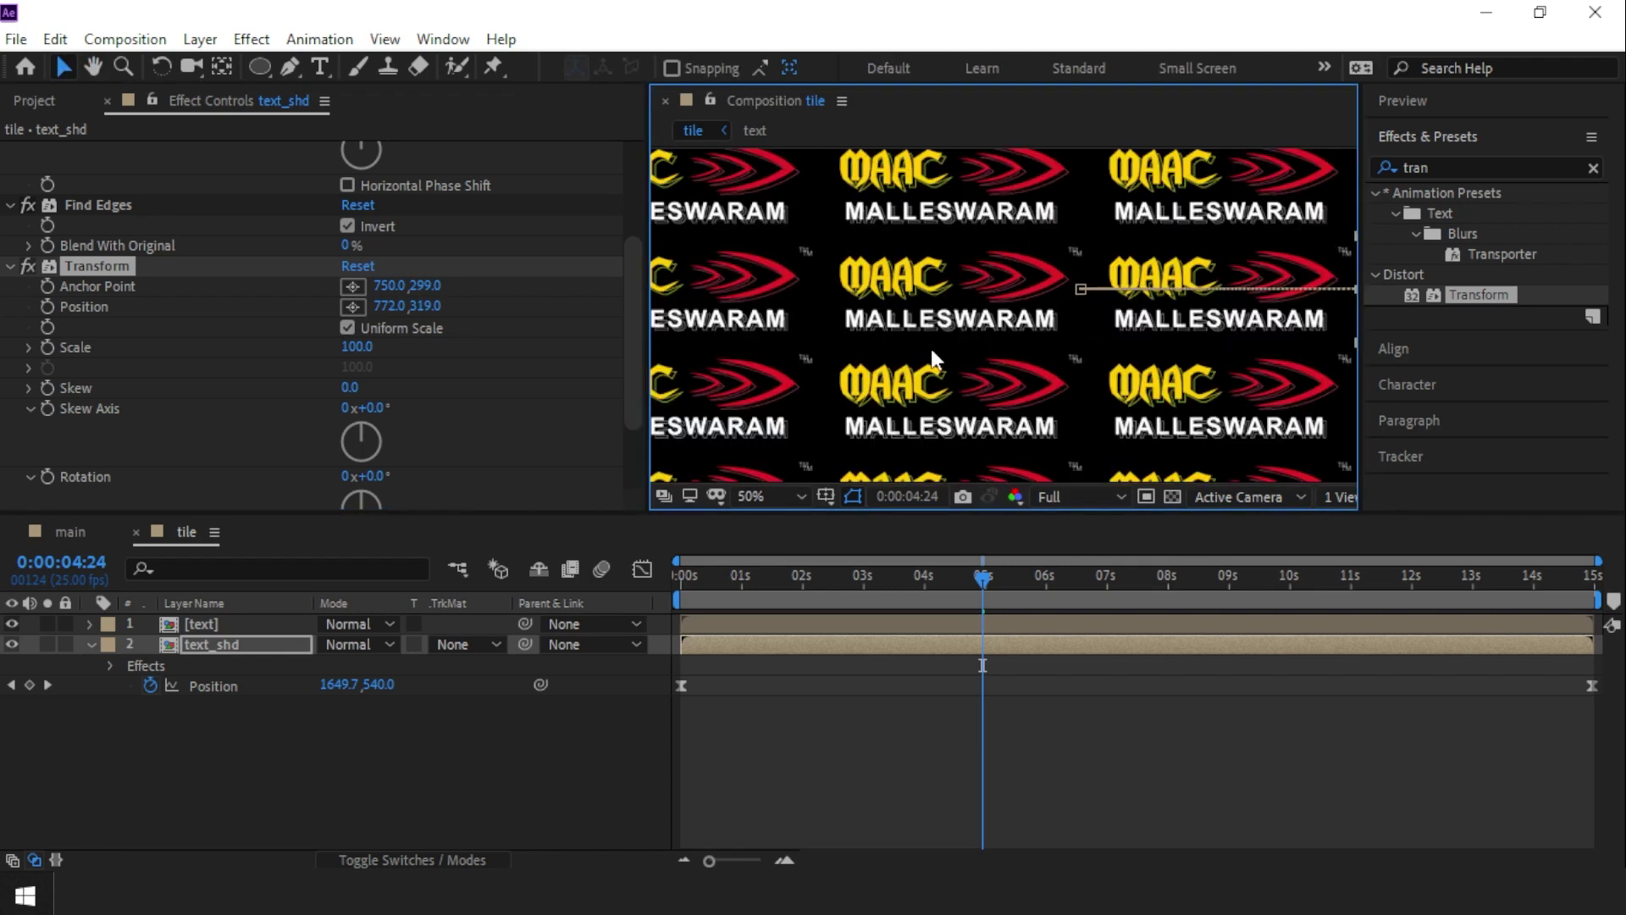
{"action": "left_click", "coordinate": [222, 654]}
- Set text_shd opacity to 46% and add Channel Blur with Alpha Blurriness 20
{"action": "key", "text": "t"}
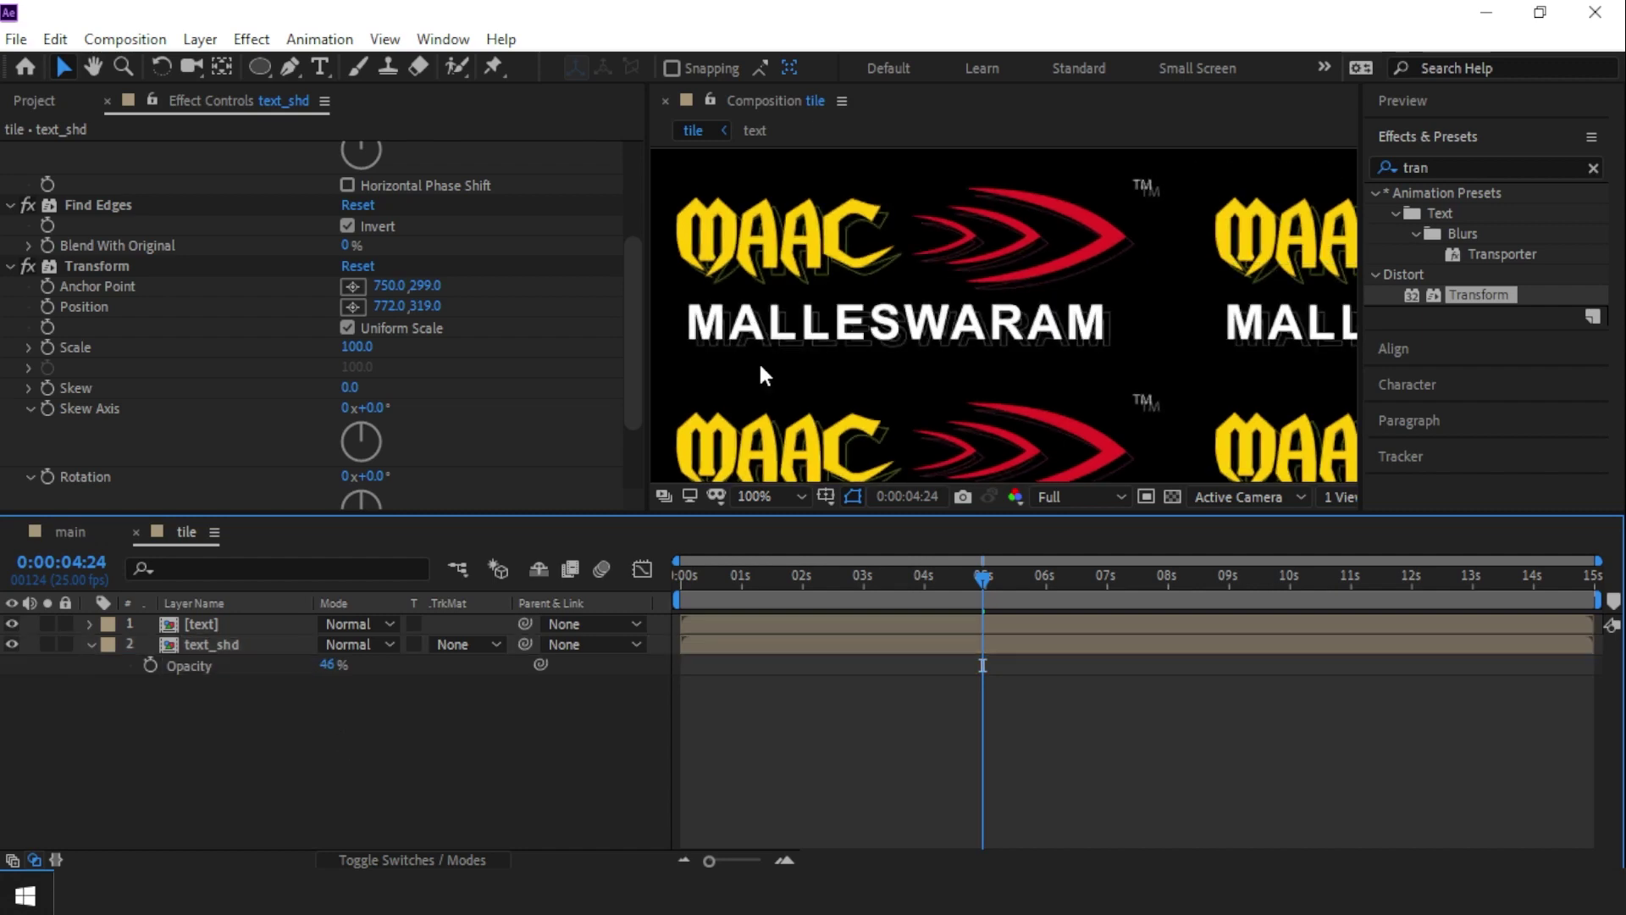
{"action": "type", "text": "cha"}
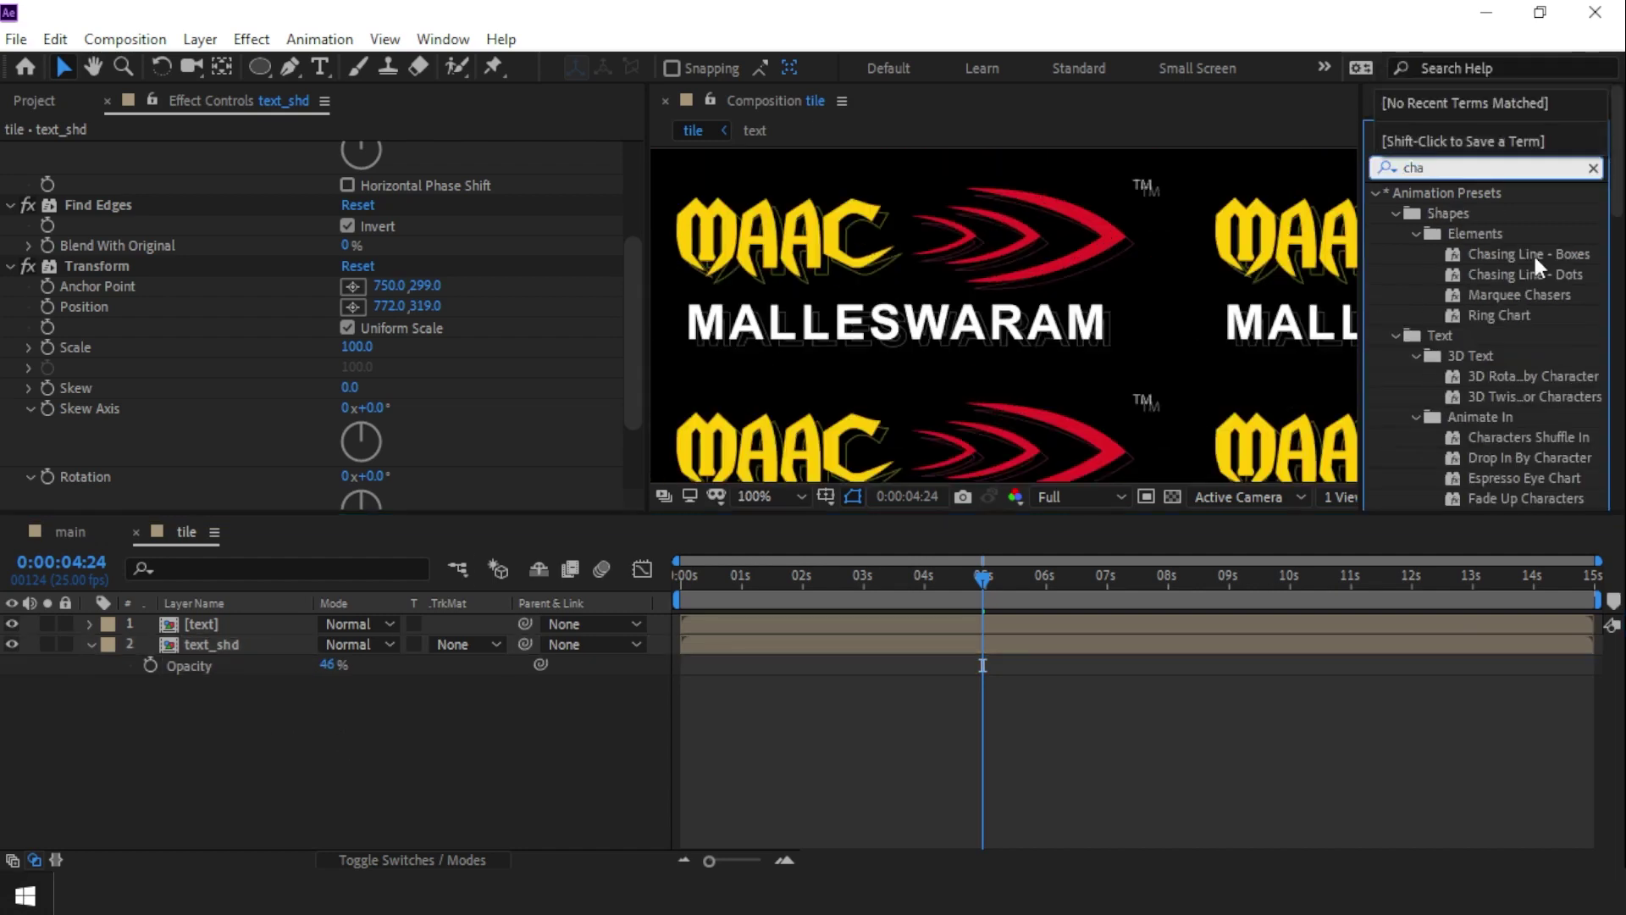
{"action": "left_click_drag", "start_coordinate": [1466, 376], "coordinate": [434, 644]}
{"action": "left_click_drag", "start_coordinate": [362, 457], "coordinate": [370, 457]}
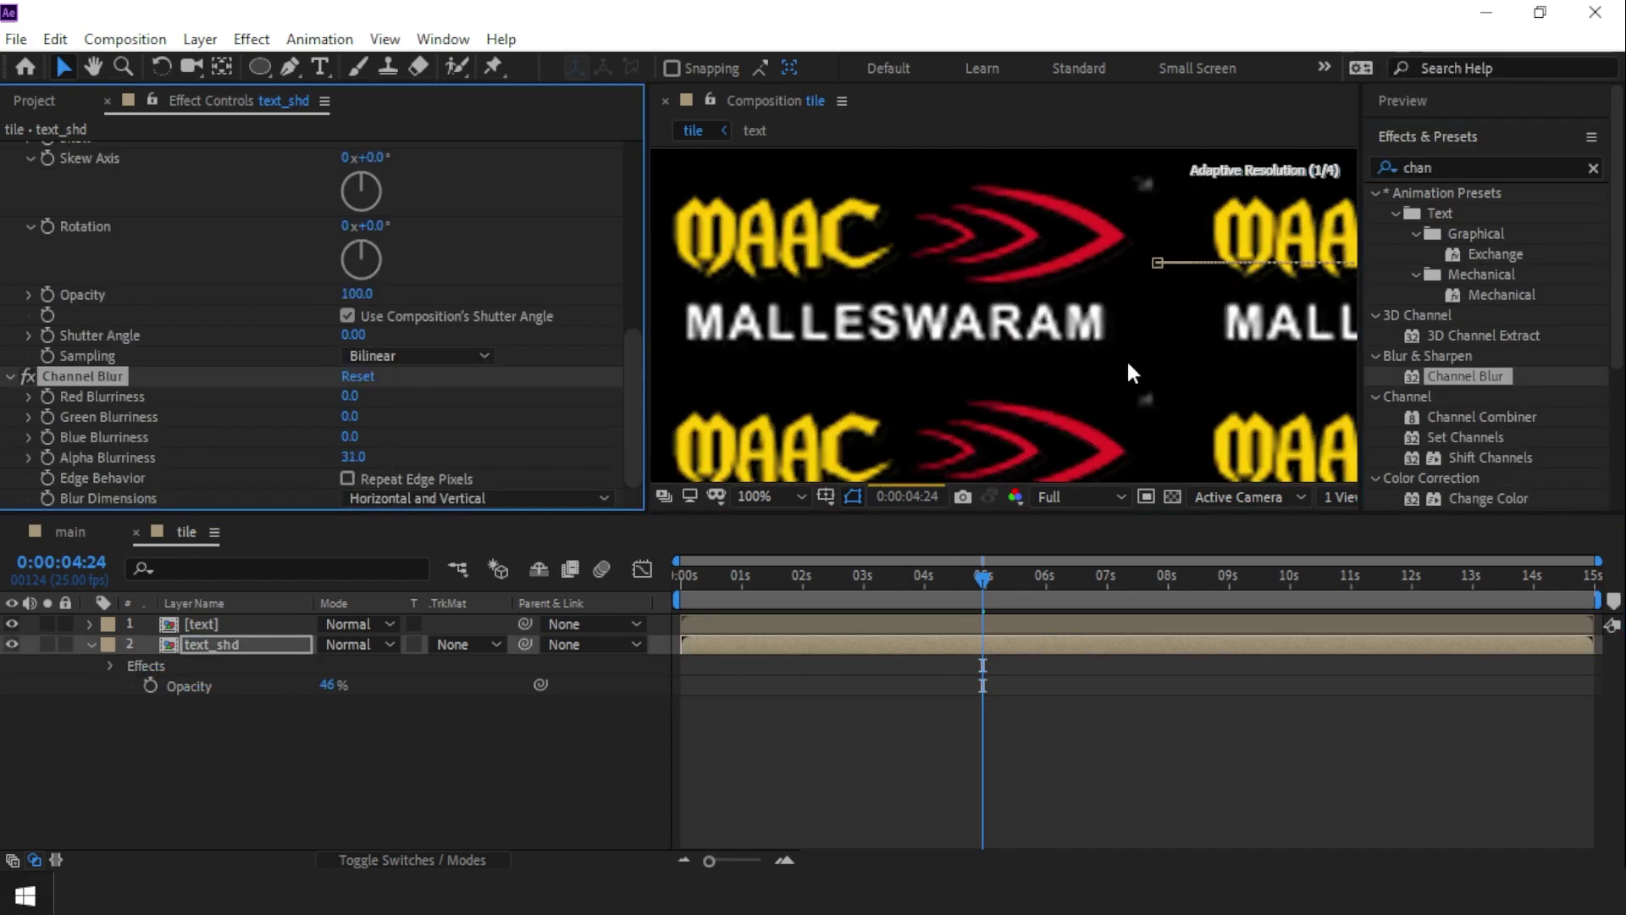
{"action": "scroll", "coordinate": [991, 359], "scroll_direction": "down", "scroll_amount": 2}
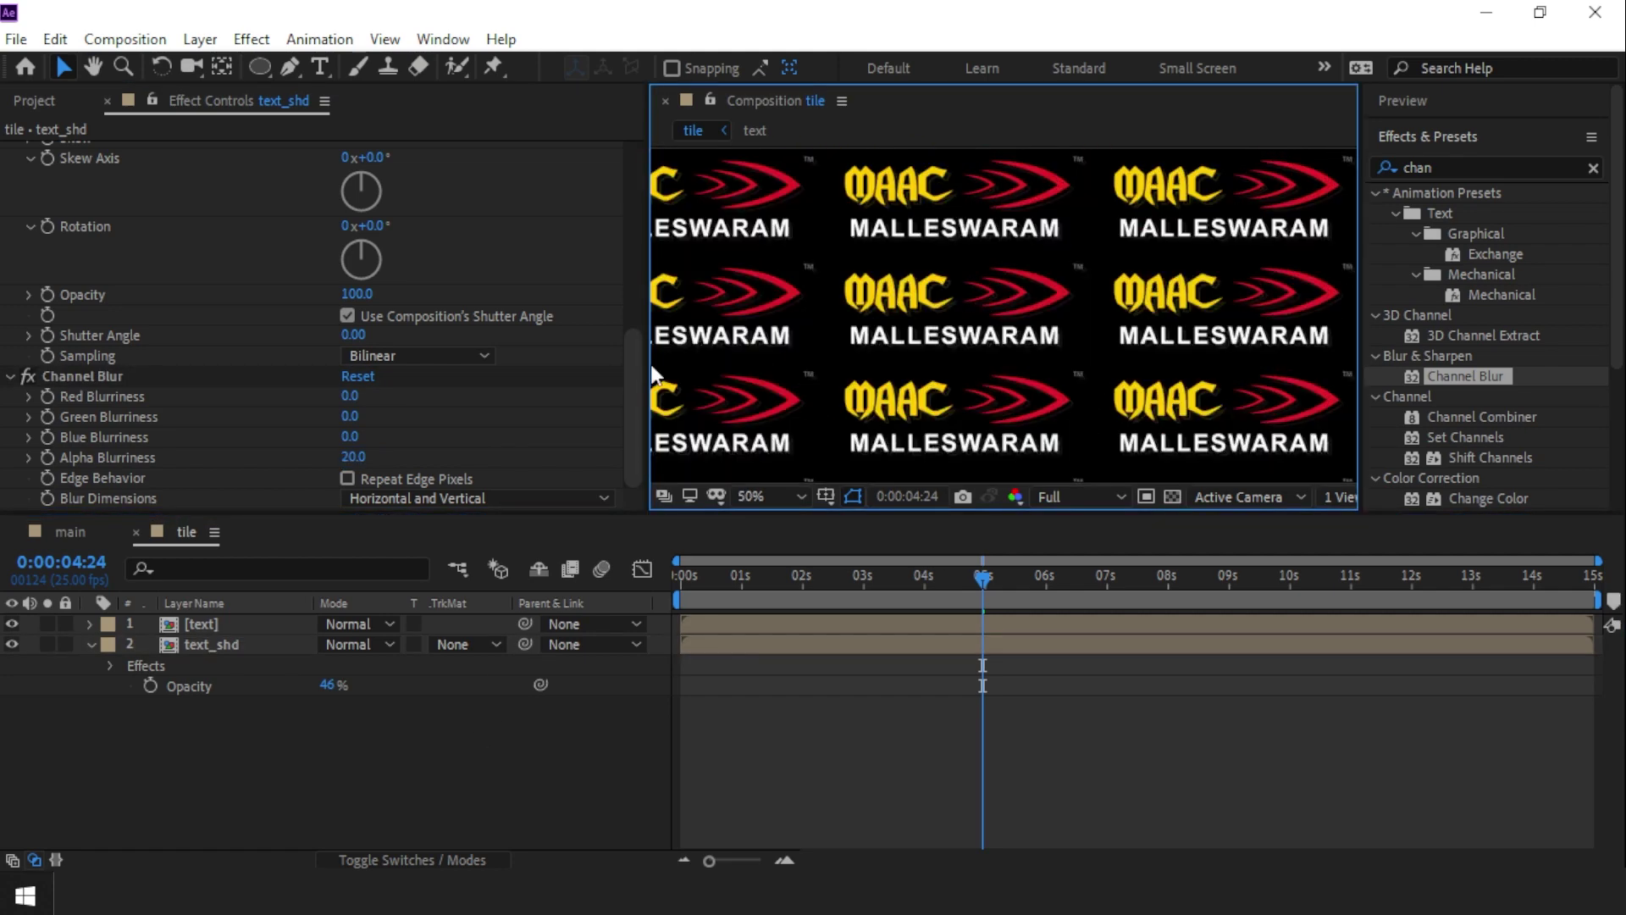
{"action": "scroll", "coordinate": [791, 388], "scroll_direction": "up", "scroll_amount": 1}
{"action": "scroll", "coordinate": [791, 388], "scroll_direction": "down", "scroll_amount": 2}
{"action": "key", "text": "Home"}
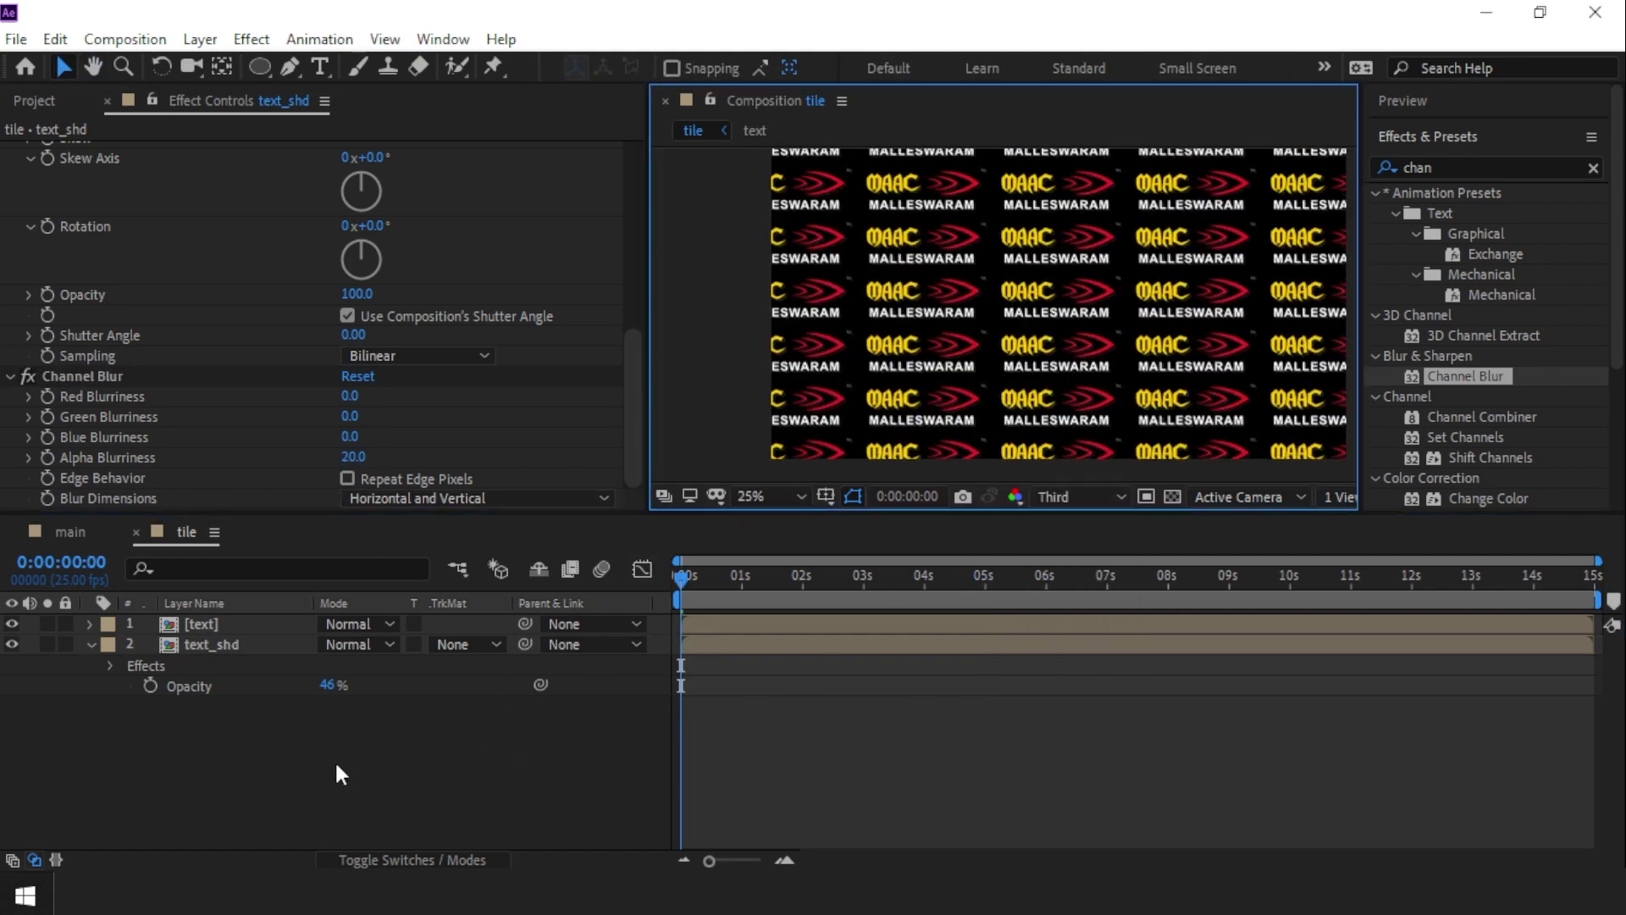
- Create a circle_1 composition with a black background solid
{"action": "left_click", "coordinate": [135, 531]}
{"action": "left_click", "coordinate": [134, 500]}
{"action": "type", "text": "circle_1"}
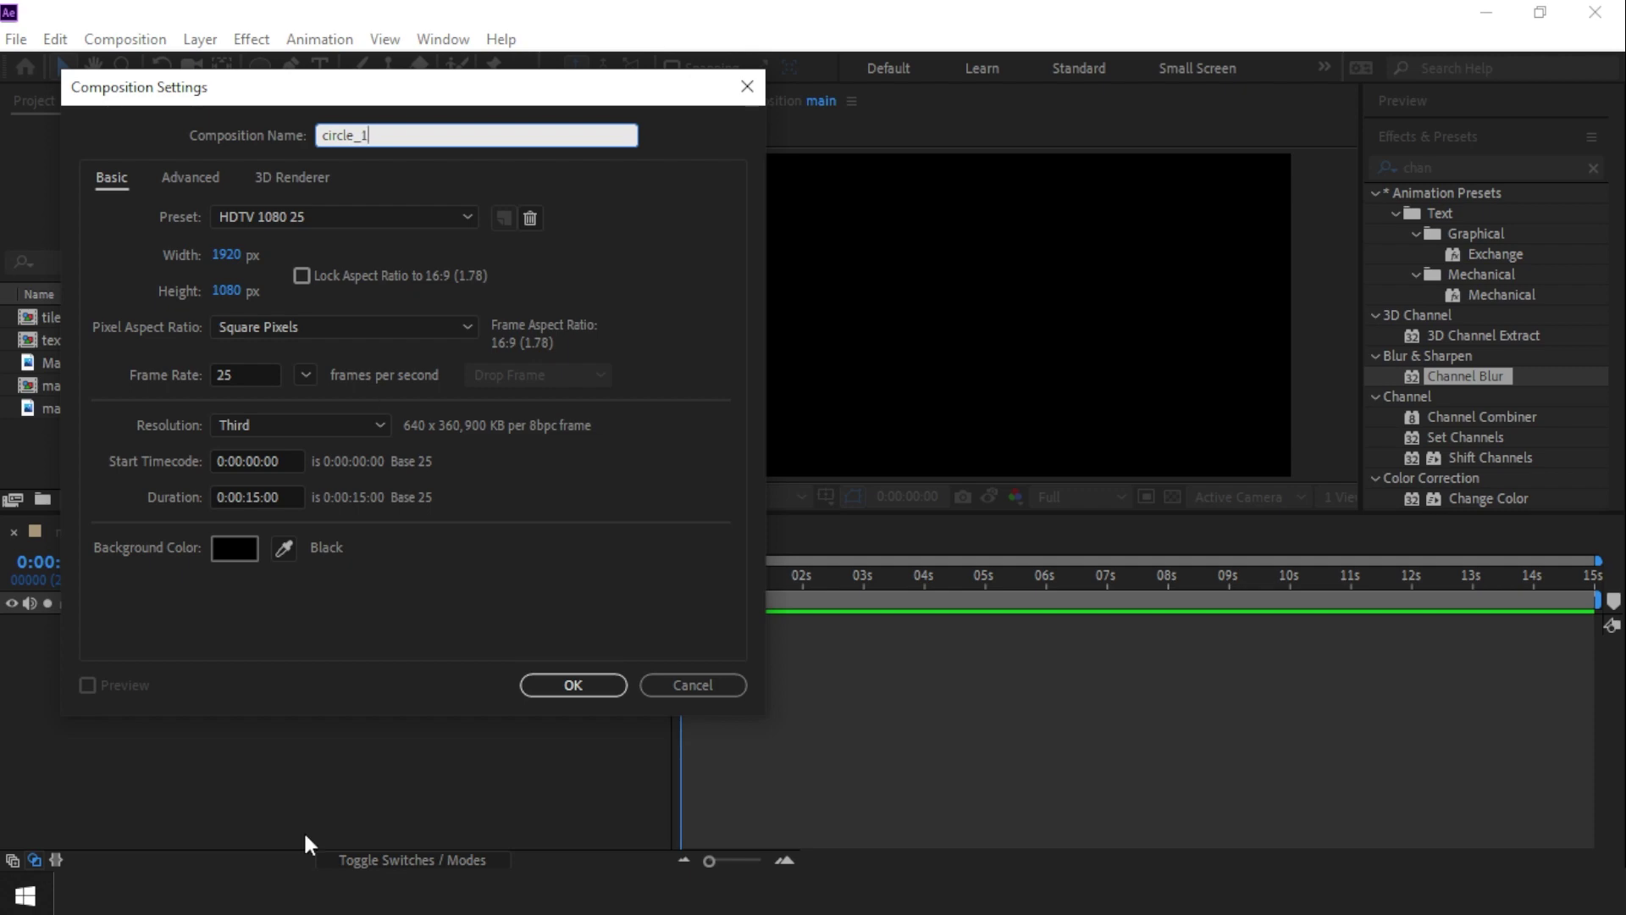
{"action": "key", "text": "Return"}
{"action": "right_click", "coordinate": [232, 577]}
{"action": "left_click", "coordinate": [593, 490]}
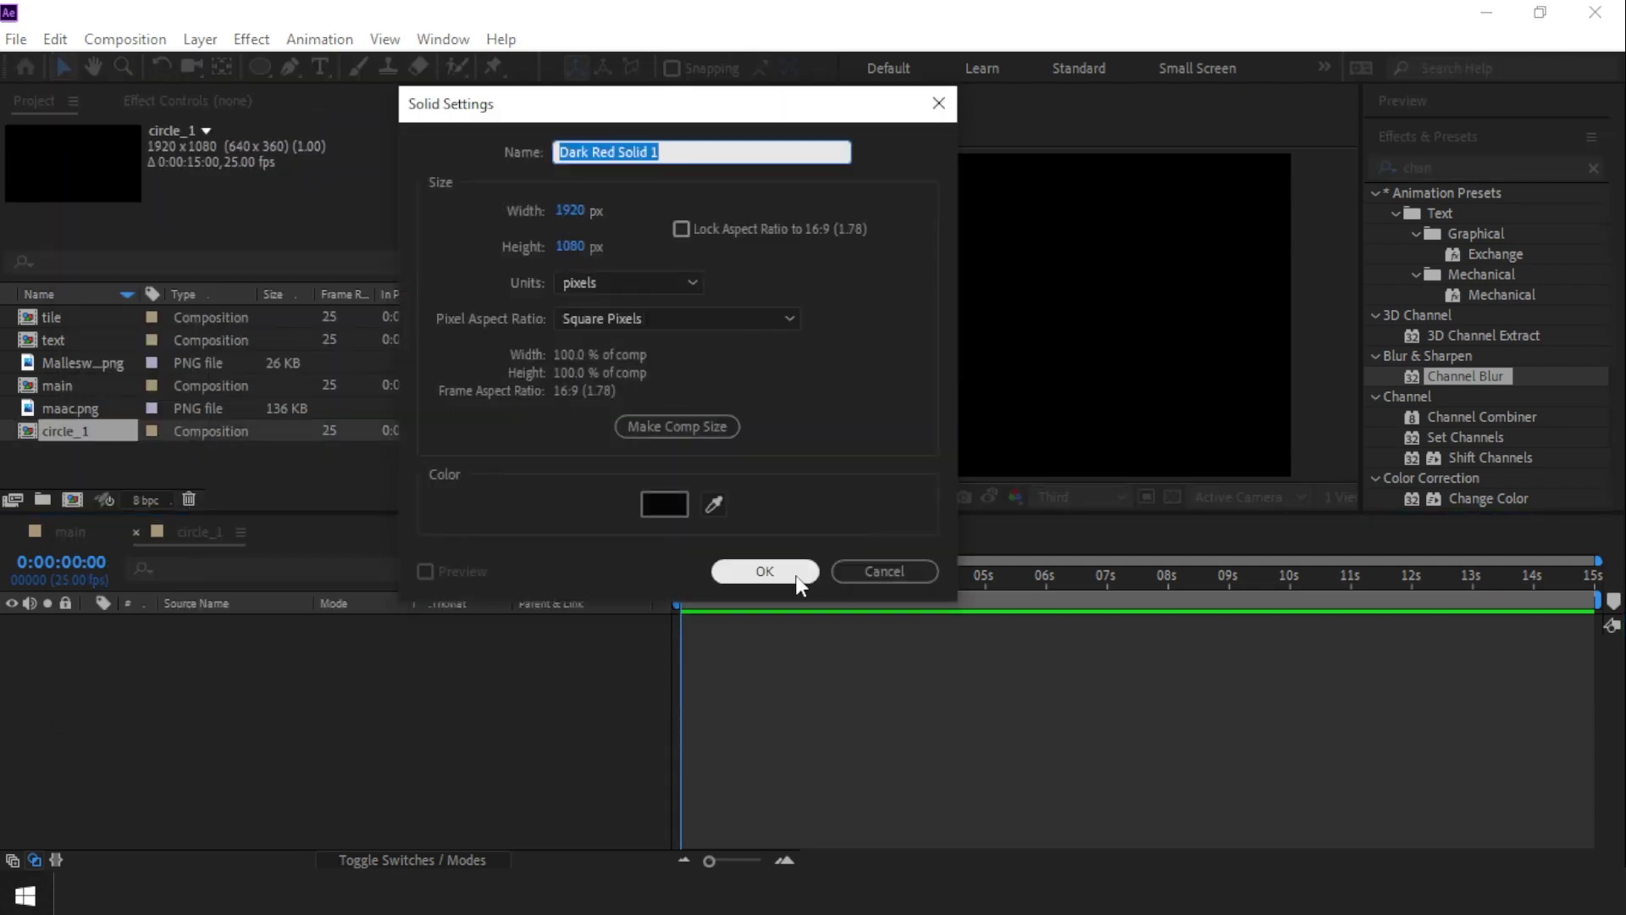
{"action": "left_click", "coordinate": [796, 572]}
- Add a white solid and mask it into a circle with the Ellipse tool
{"action": "right_click", "coordinate": [312, 619]}
{"action": "mouse_move", "coordinate": [424, 479]}
{"action": "left_click", "coordinate": [625, 540]}
{"action": "left_click", "coordinate": [240, 410]}
{"action": "left_click", "coordinate": [762, 407]}
{"action": "left_click", "coordinate": [753, 569]}
{"action": "left_click", "coordinate": [259, 67]}
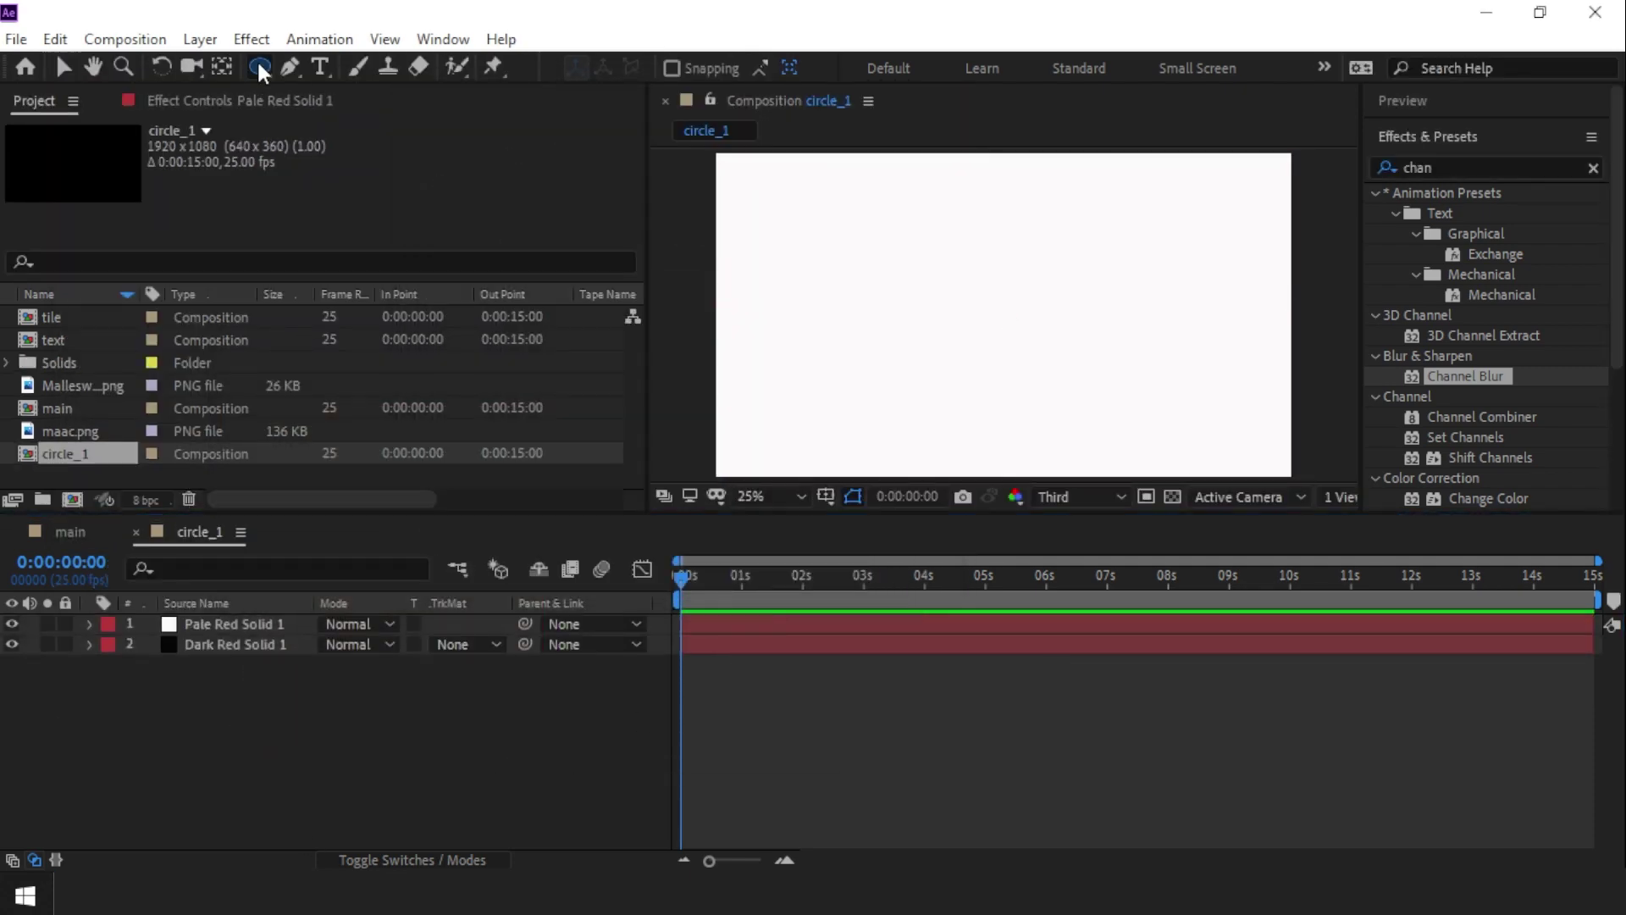
{"action": "mouse_move", "coordinate": [772, 230]}
{"action": "left_mouse_down"}
{"action": "mouse_move", "coordinate": [843, 310]}
{"action": "mouse_move", "coordinate": [809, 289]}
{"action": "mouse_move", "coordinate": [1110, 366]}
{"action": "left_mouse_up"}
{"action": "key", "text": "ctrl+z"}
{"action": "left_click", "coordinate": [239, 623]}
- Duplicate the circle twice, enlarging the right-hand copy
{"action": "key", "text": "ctrl+d"}
{"action": "key", "text": "v"}
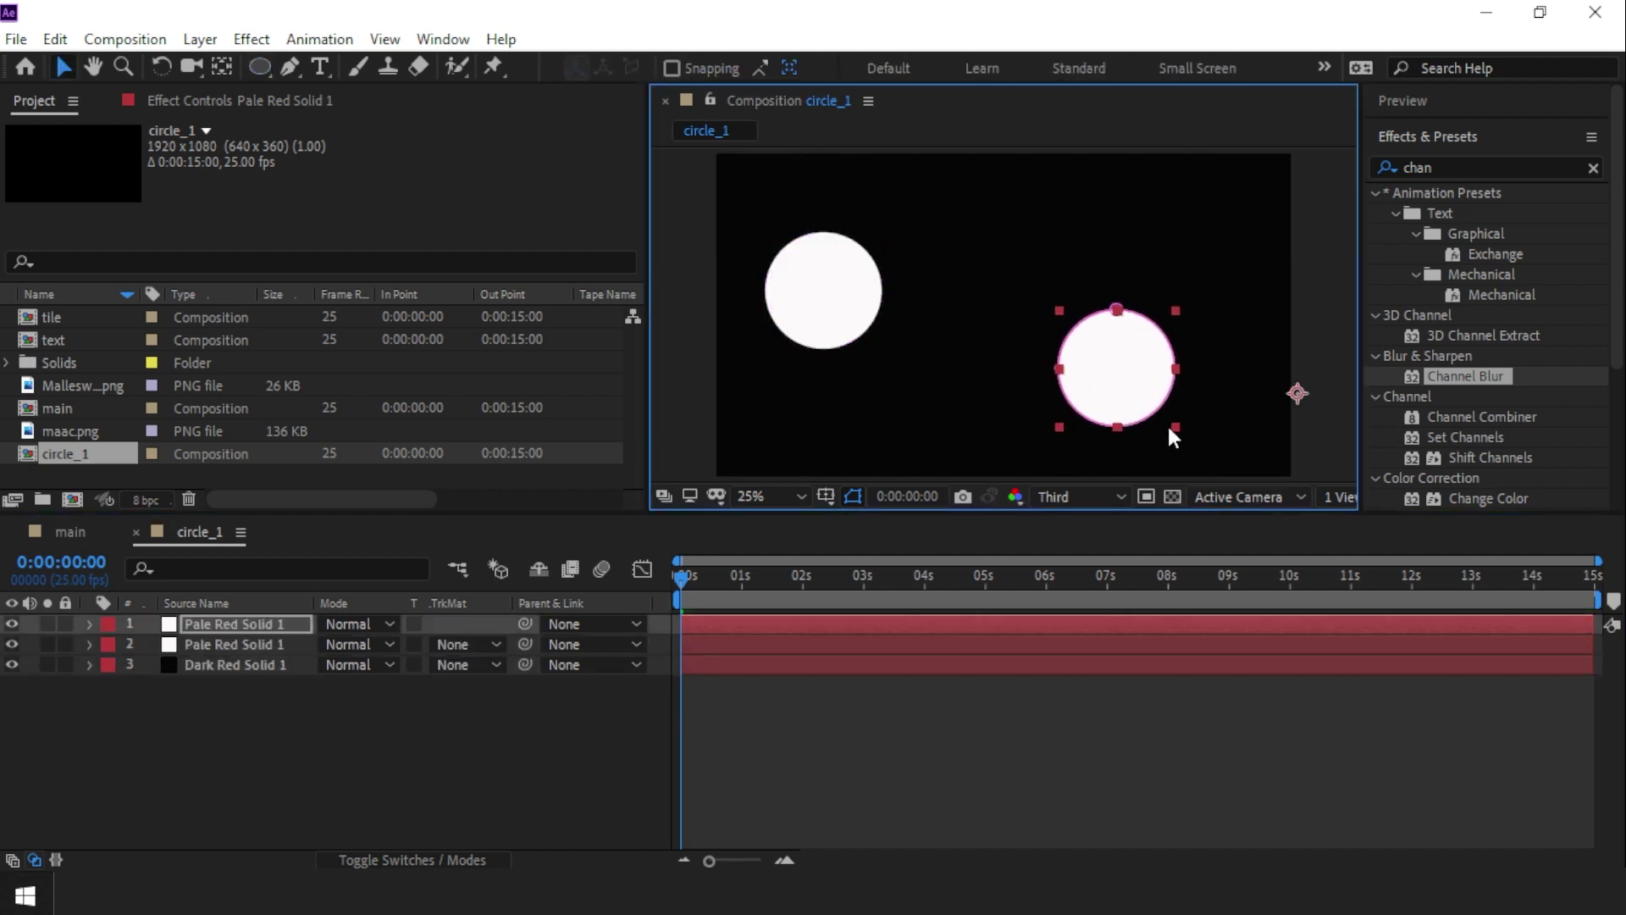
{"action": "left_click", "coordinate": [842, 308]}
{"action": "left_click", "coordinate": [1170, 425]}
{"action": "left_click_drag", "start_coordinate": [1175, 427], "coordinate": [1189, 440]}
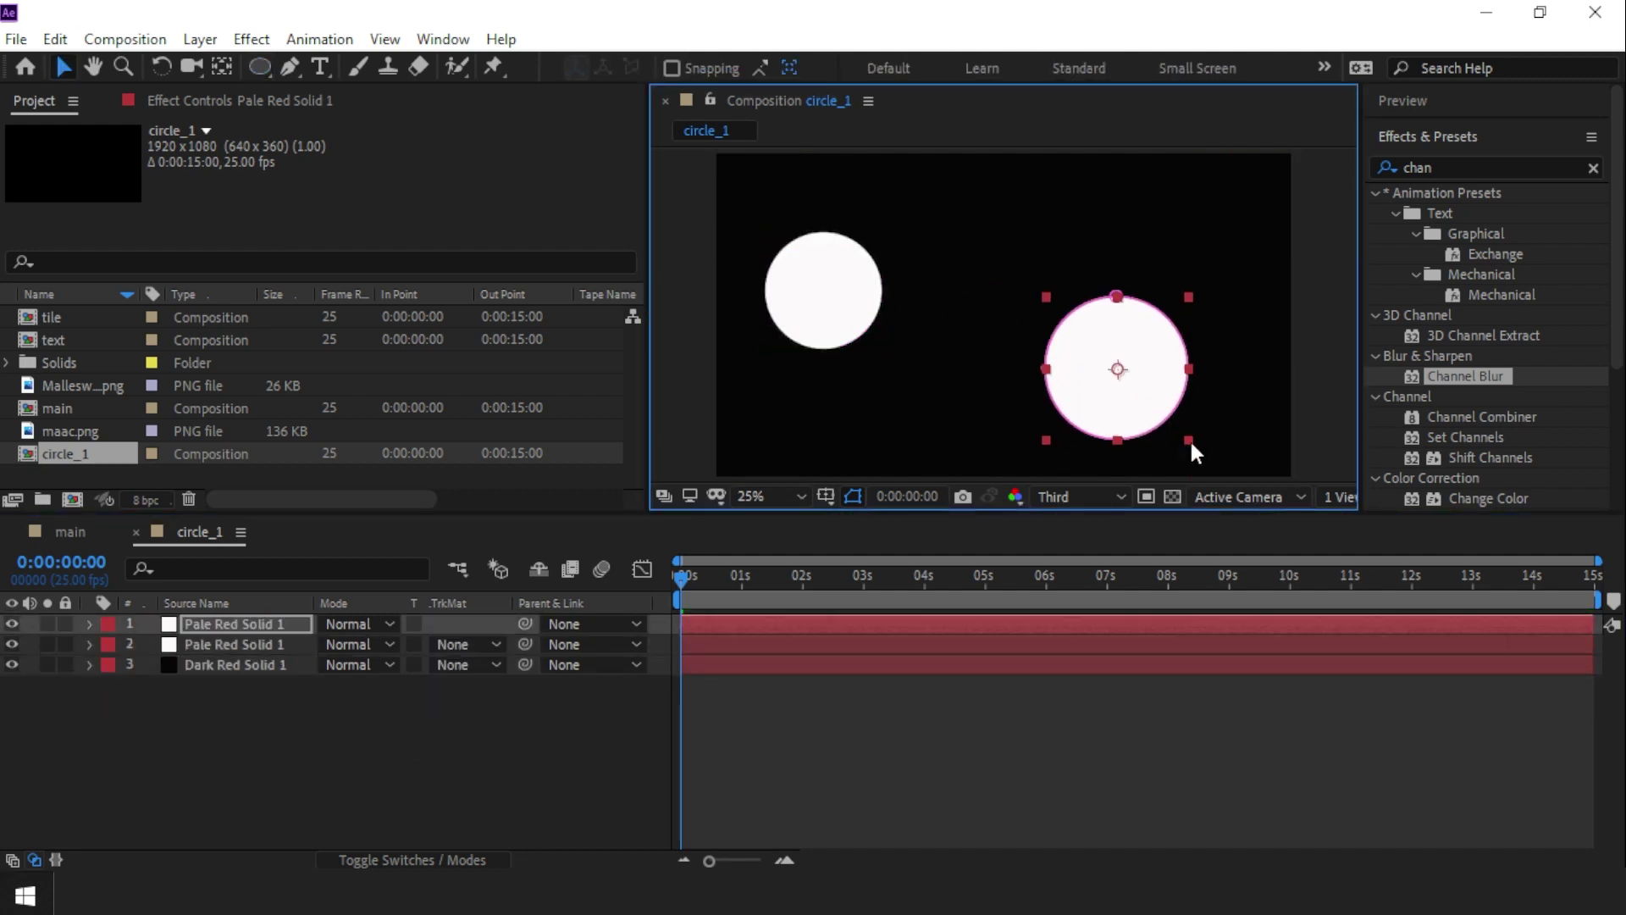
{"action": "left_click", "coordinate": [669, 471]}
{"action": "left_click", "coordinate": [1161, 378]}
{"action": "key", "text": "ctrl+d"}
- Rename the circle layers 1, 2 and 3
{"action": "left_click", "coordinate": [237, 665]}
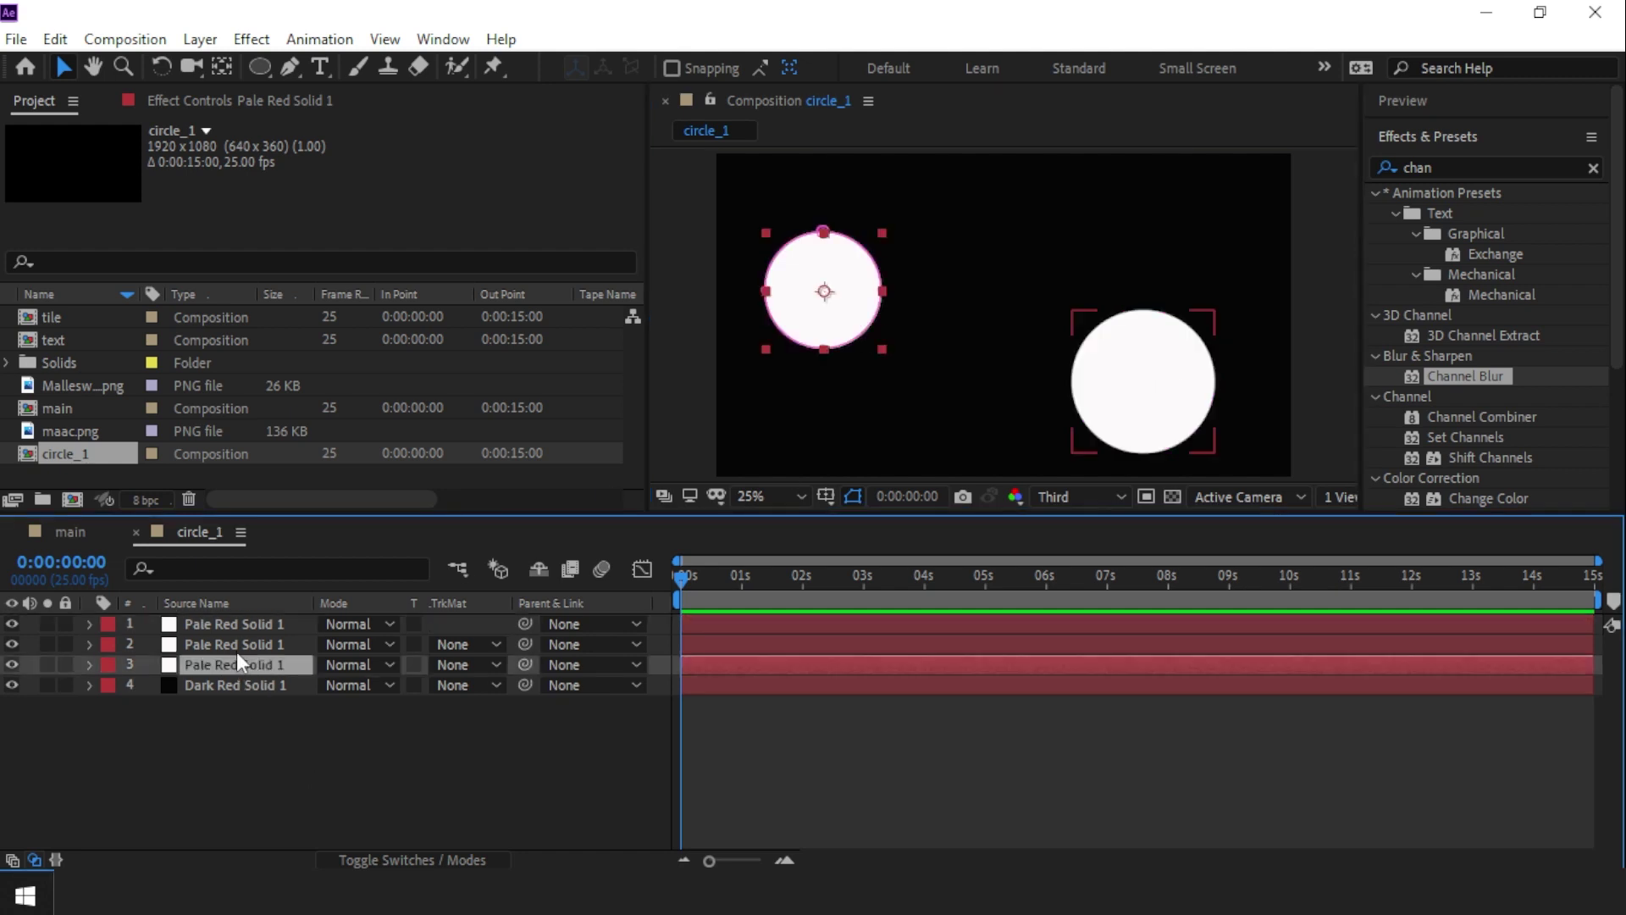
{"action": "type", "text": "1"}
{"action": "left_click", "coordinate": [213, 648]}
{"action": "key", "text": "Return"}
{"action": "type", "text": "2"}
{"action": "key", "text": "ctrl+Up"}
{"action": "key", "text": "Return"}
{"action": "type", "text": "3"}
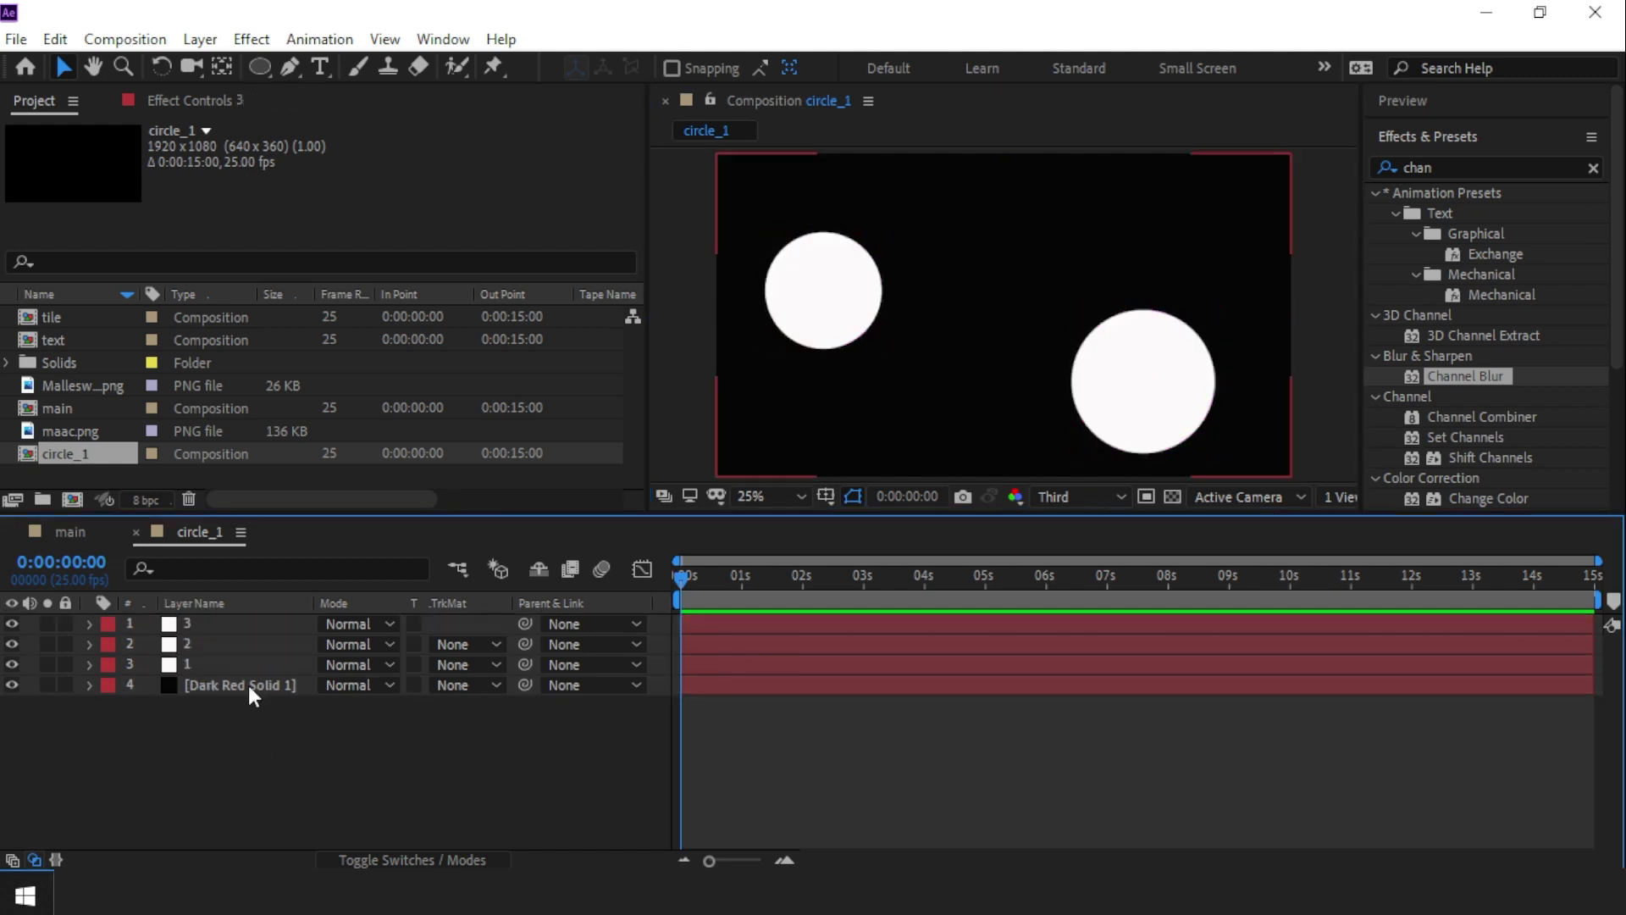
- Add a fourth circle, spread the circles around the frame, and show all their Position values
{"action": "left_click_drag", "start_coordinate": [1116, 423], "coordinate": [1135, 281]}
{"action": "key", "text": "ctrl+d"}
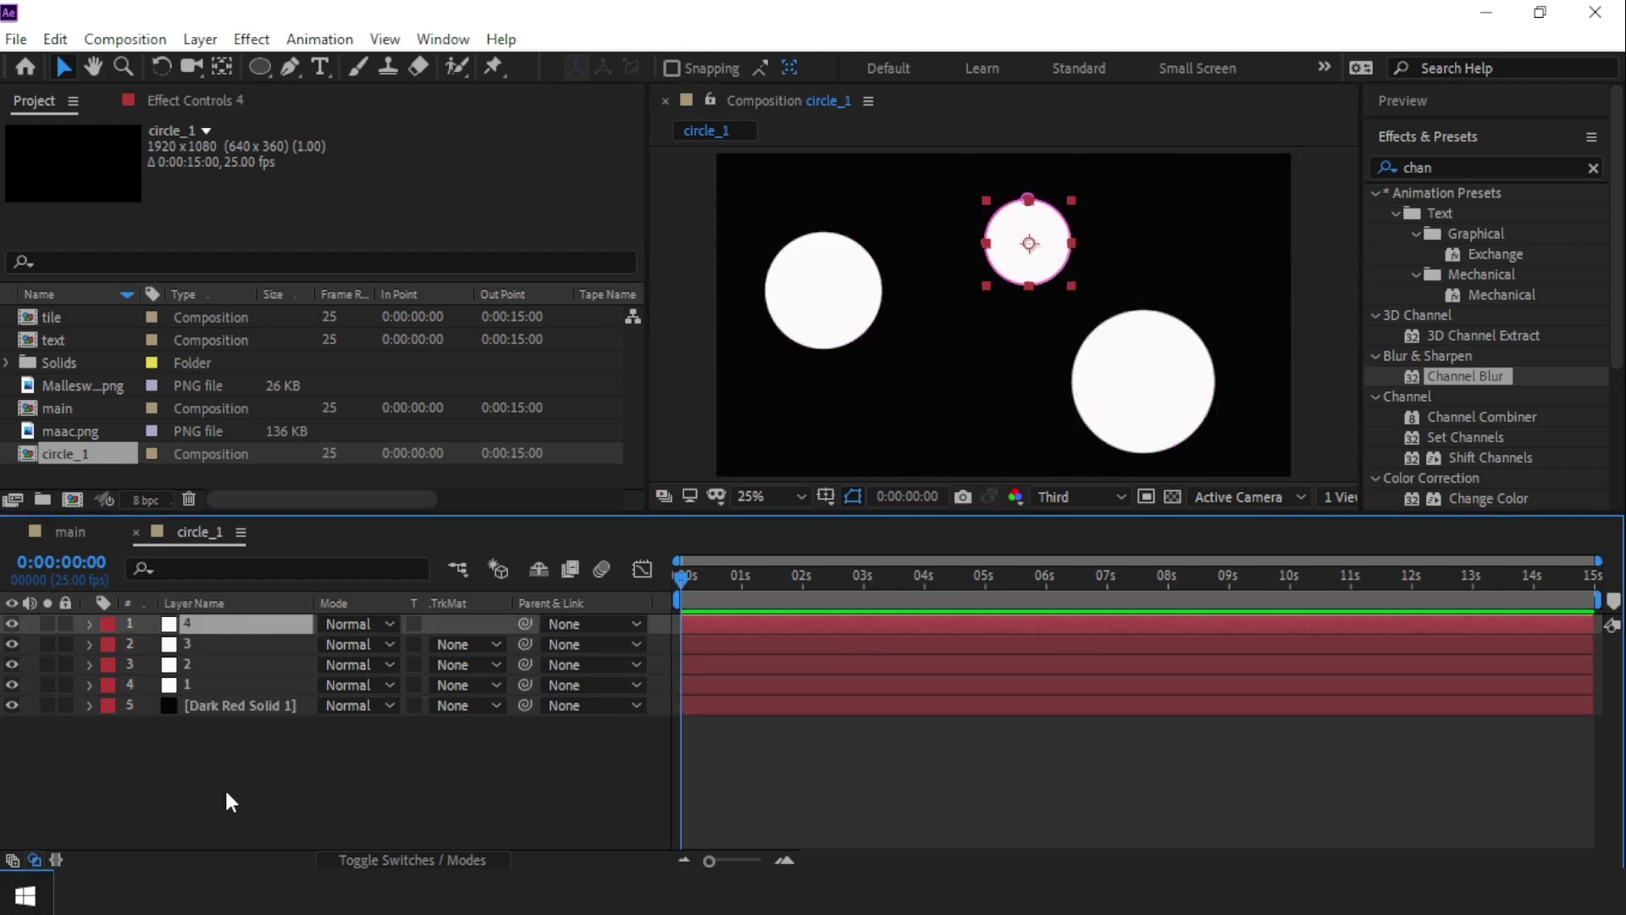
{"action": "left_click_drag", "start_coordinate": [1026, 288], "coordinate": [1006, 317]}
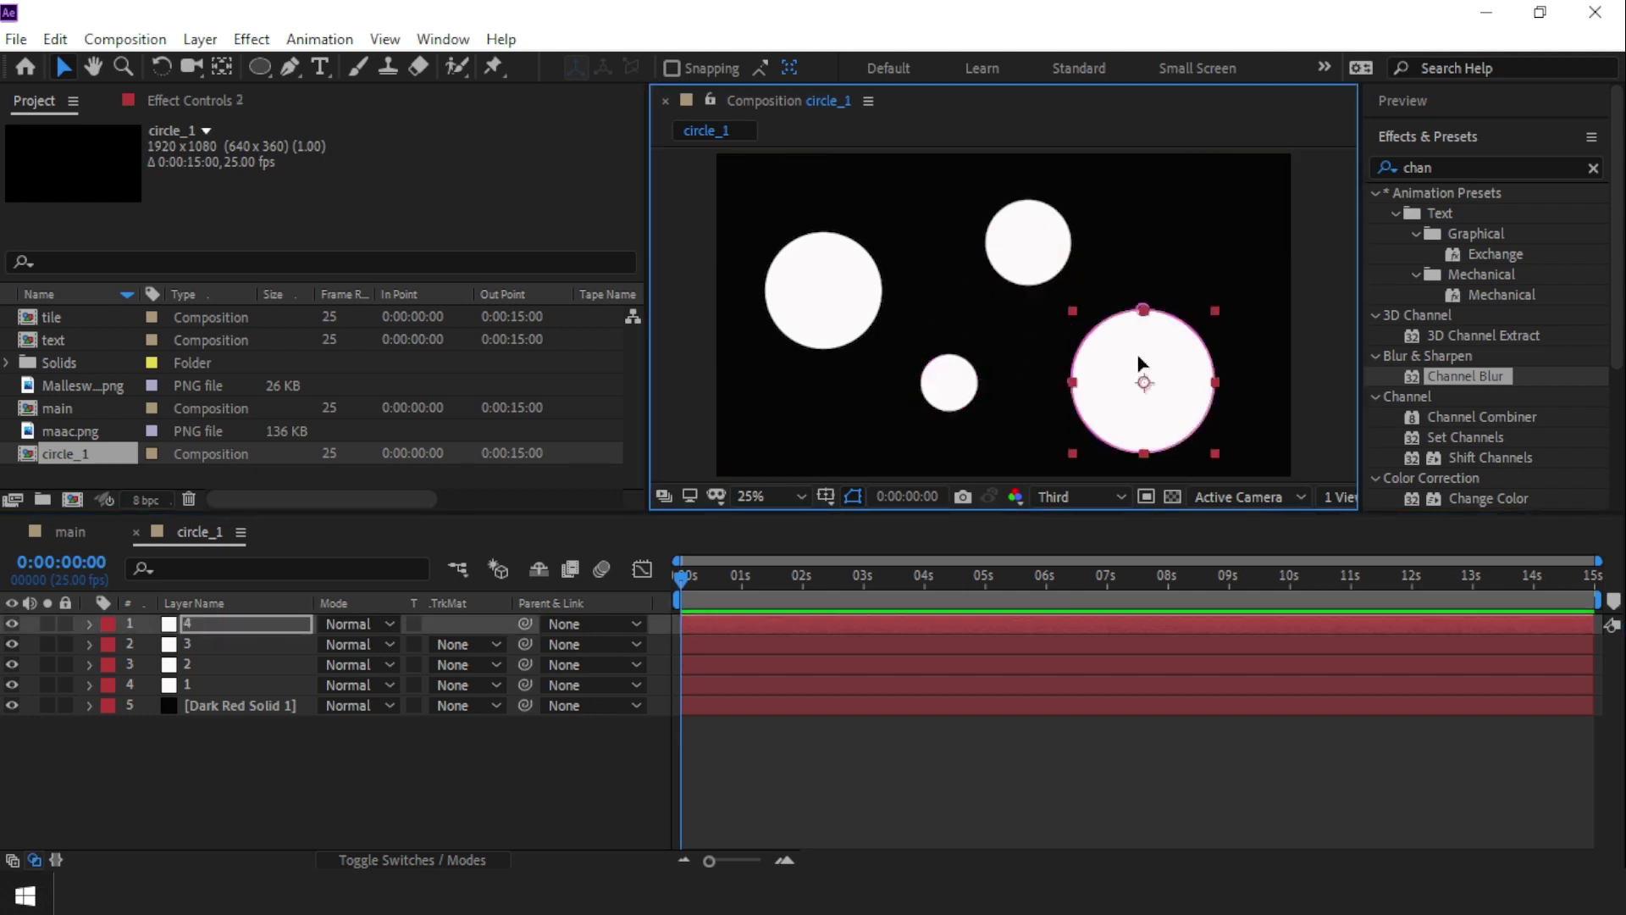
{"action": "left_click_drag", "start_coordinate": [882, 349], "coordinate": [891, 362]}
{"action": "left_click", "coordinate": [1217, 453]}
{"action": "left_click", "coordinate": [1230, 303]}
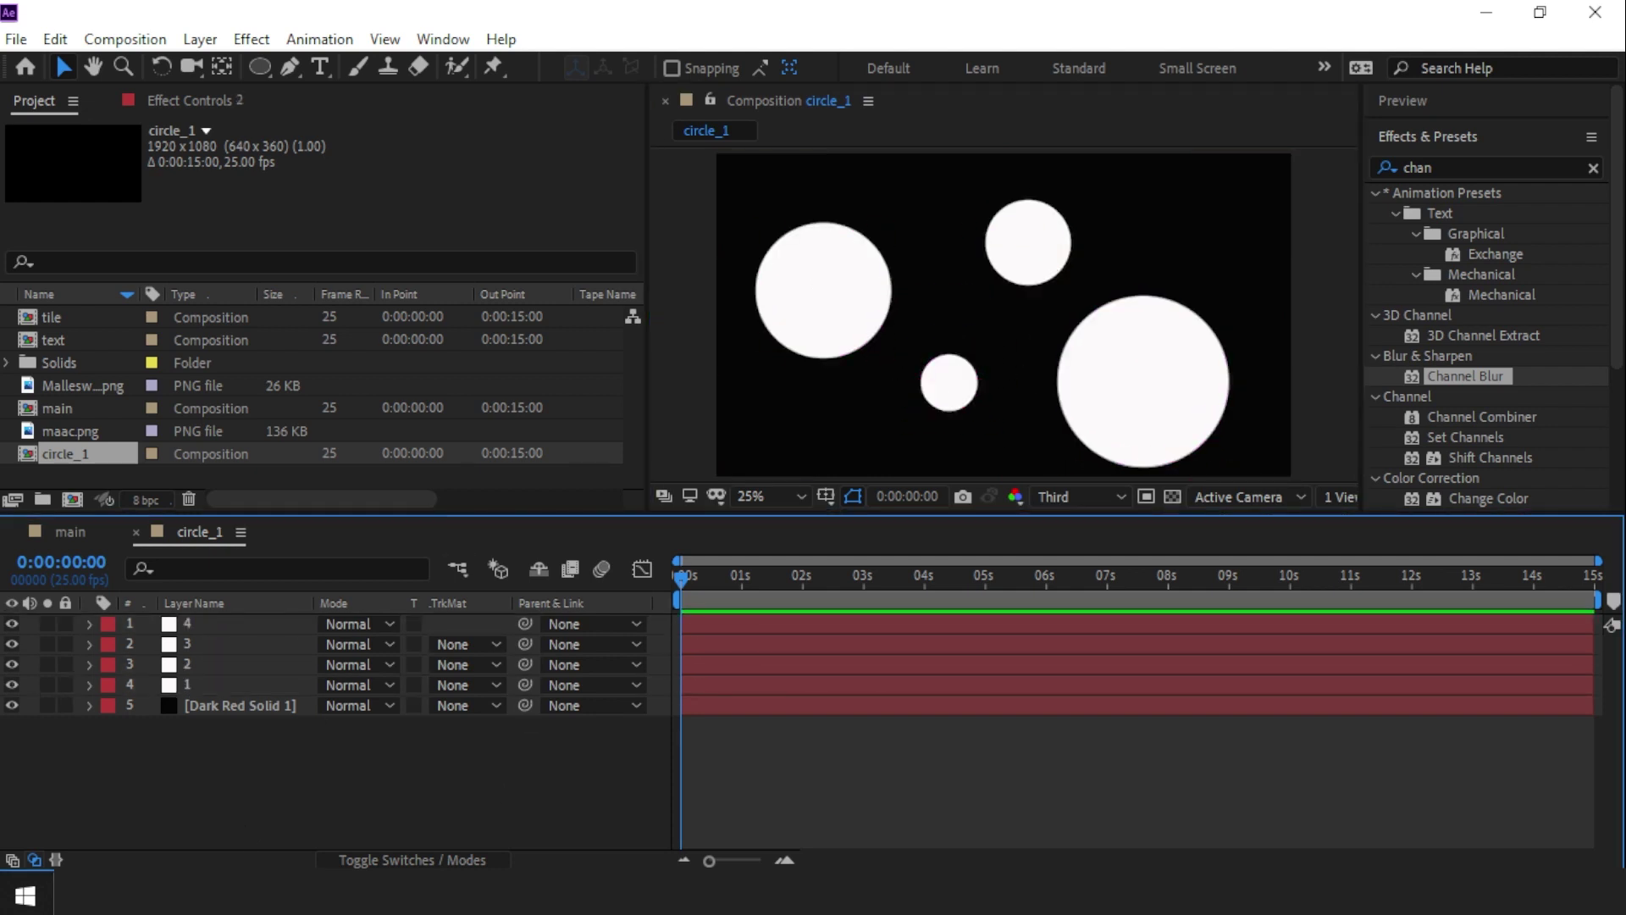
{"action": "key", "text": "ctrl+a"}
{"action": "key", "text": "p"}
{"action": "left_click_drag", "start_coordinate": [352, 511], "coordinate": [353, 461]}
- Start Position animation on the circles and move three of them to new spots at 5 seconds
{"action": "key", "text": "alt+shift+p"}
{"action": "left_click", "coordinate": [1065, 257]}
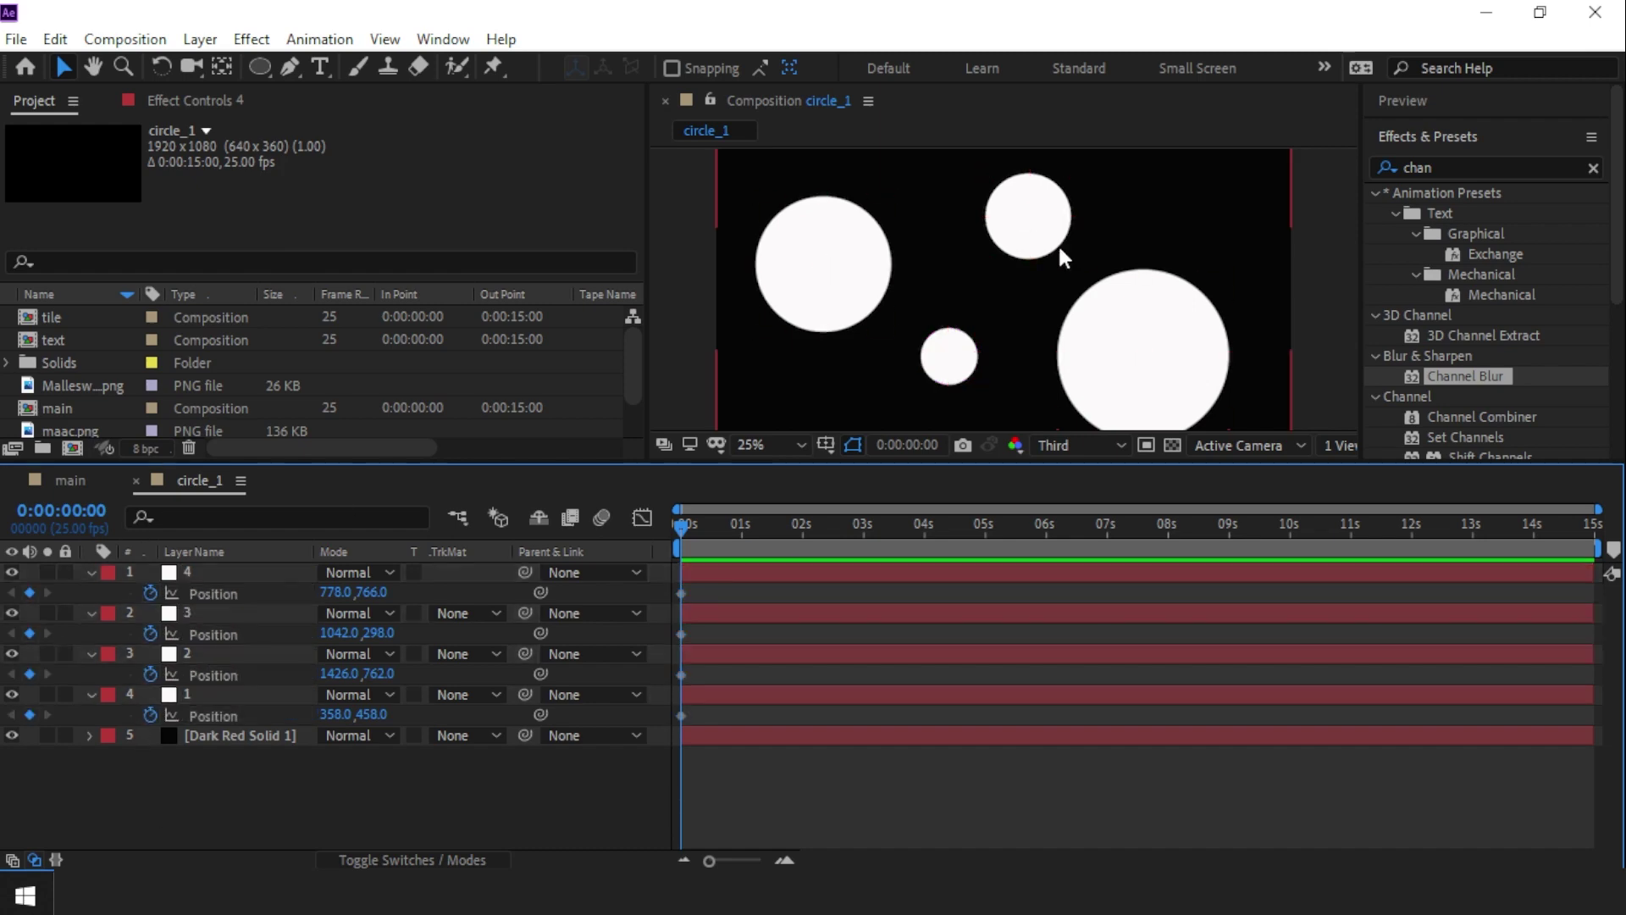
{"action": "key", "text": "comma"}
{"action": "left_click", "coordinate": [1065, 343]}
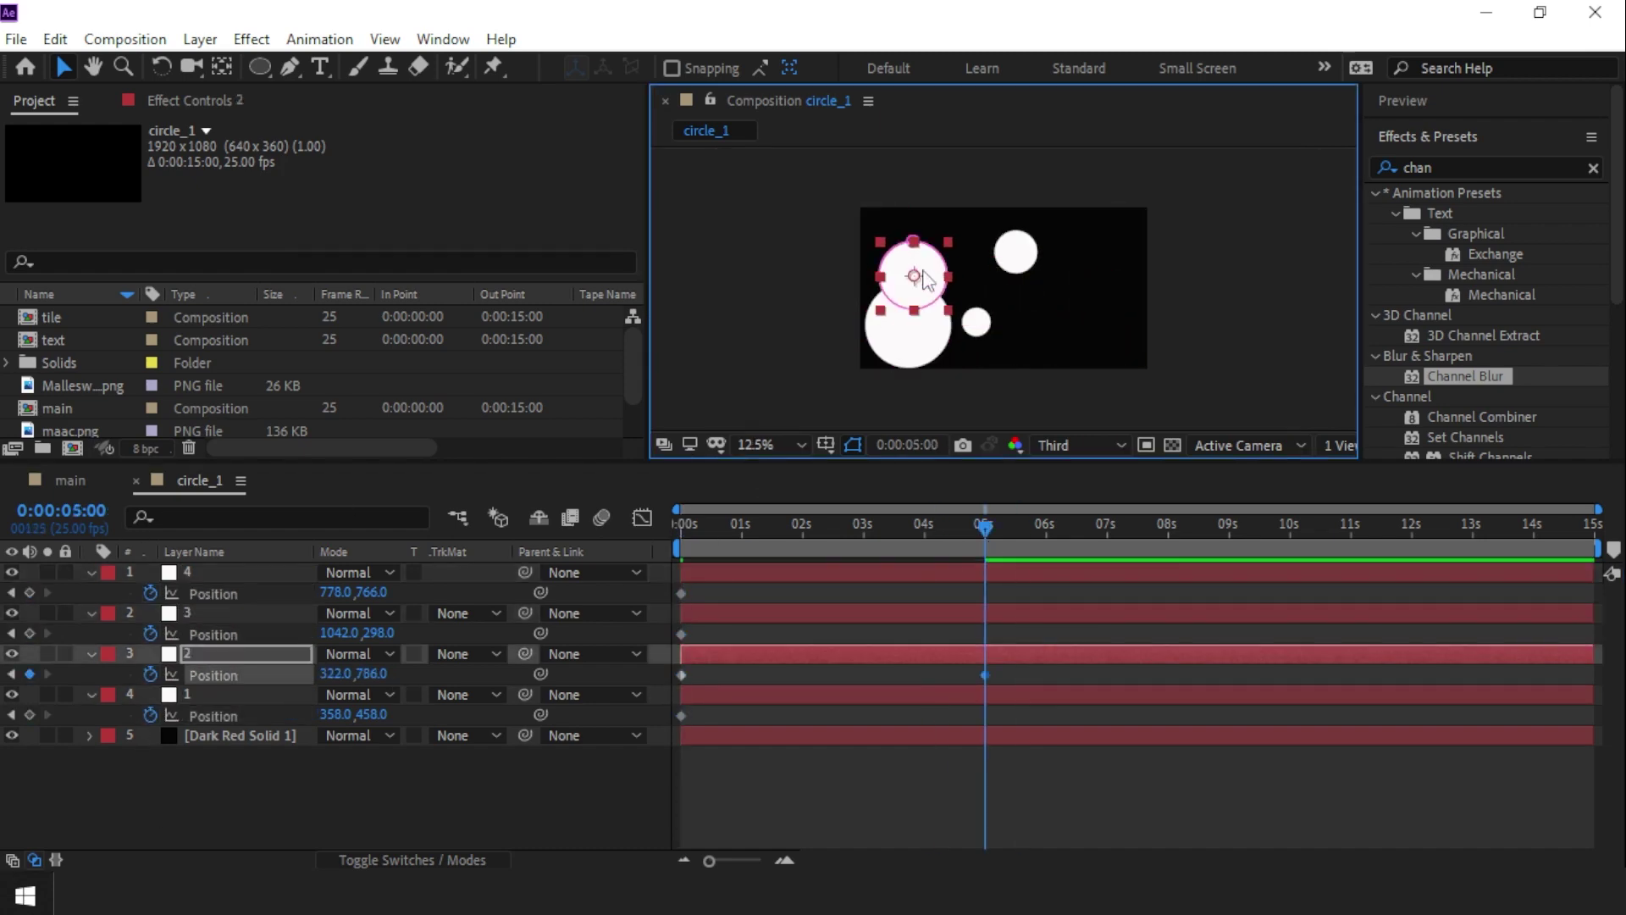
{"action": "left_click_drag", "start_coordinate": [927, 279], "coordinate": [1122, 248]}
{"action": "left_click_drag", "start_coordinate": [1016, 252], "coordinate": [1114, 345]}
{"action": "left_click_drag", "start_coordinate": [977, 321], "coordinate": [966, 234]}
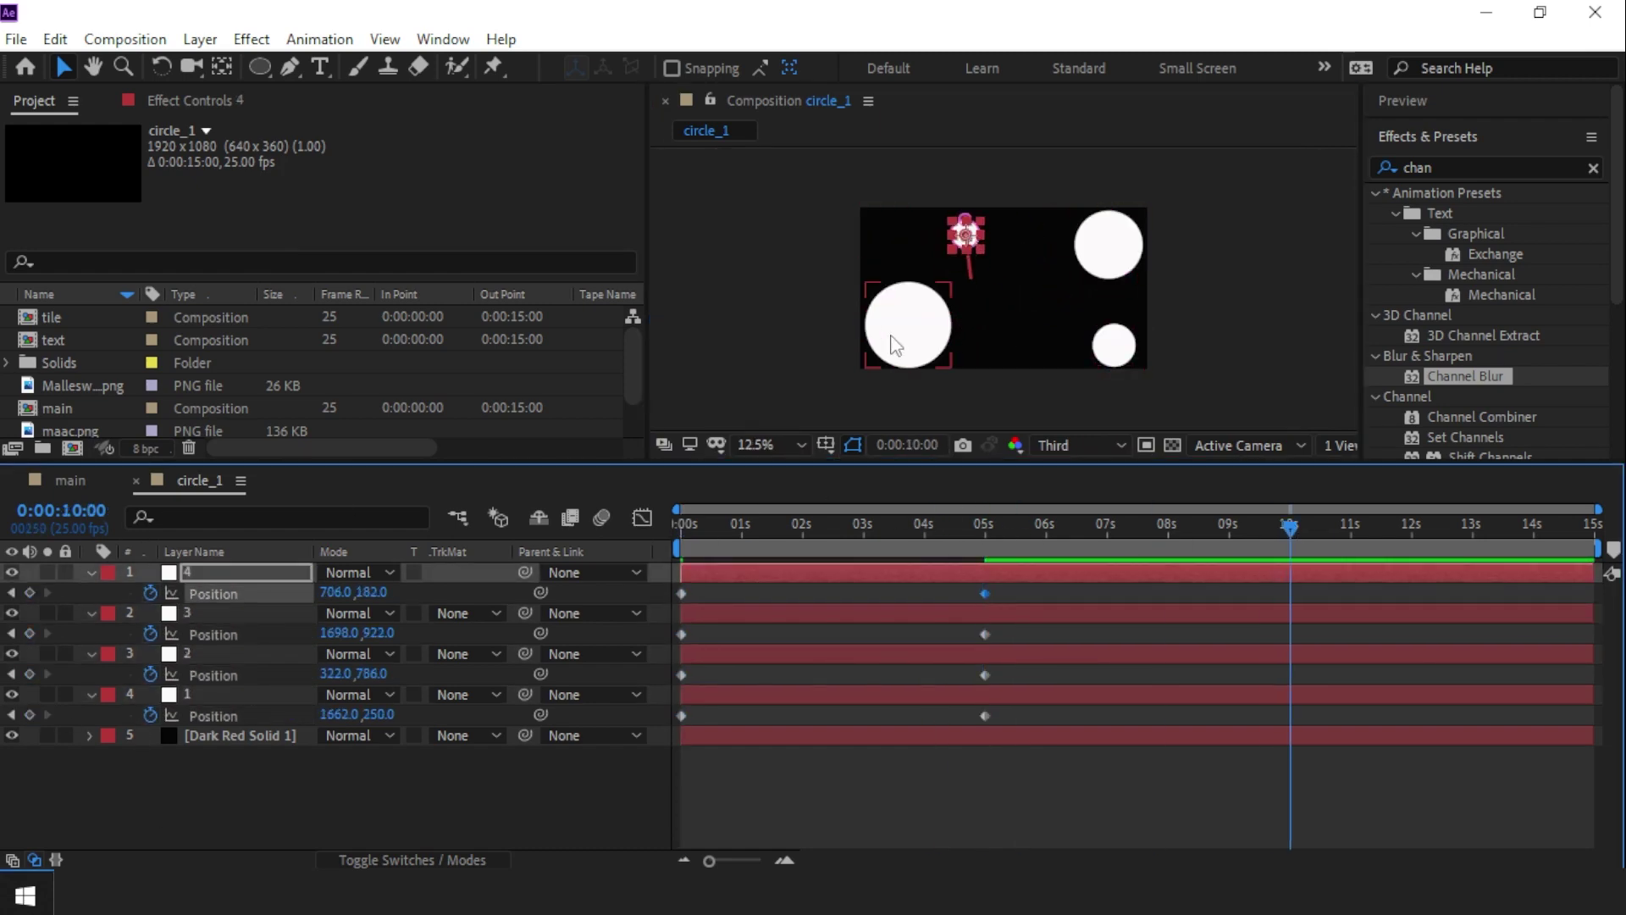
- Reposition the circles at 10 seconds, placing circle 3 at 866,606
{"action": "mouse_move", "coordinate": [896, 346]}
{"action": "left_mouse_down"}
{"action": "mouse_move", "coordinate": [1037, 277]}
{"action": "mouse_move", "coordinate": [911, 259]}
{"action": "mouse_move", "coordinate": [943, 346]}
{"action": "left_mouse_up"}
{"action": "left_click_drag", "start_coordinate": [1095, 325], "coordinate": [992, 318]}
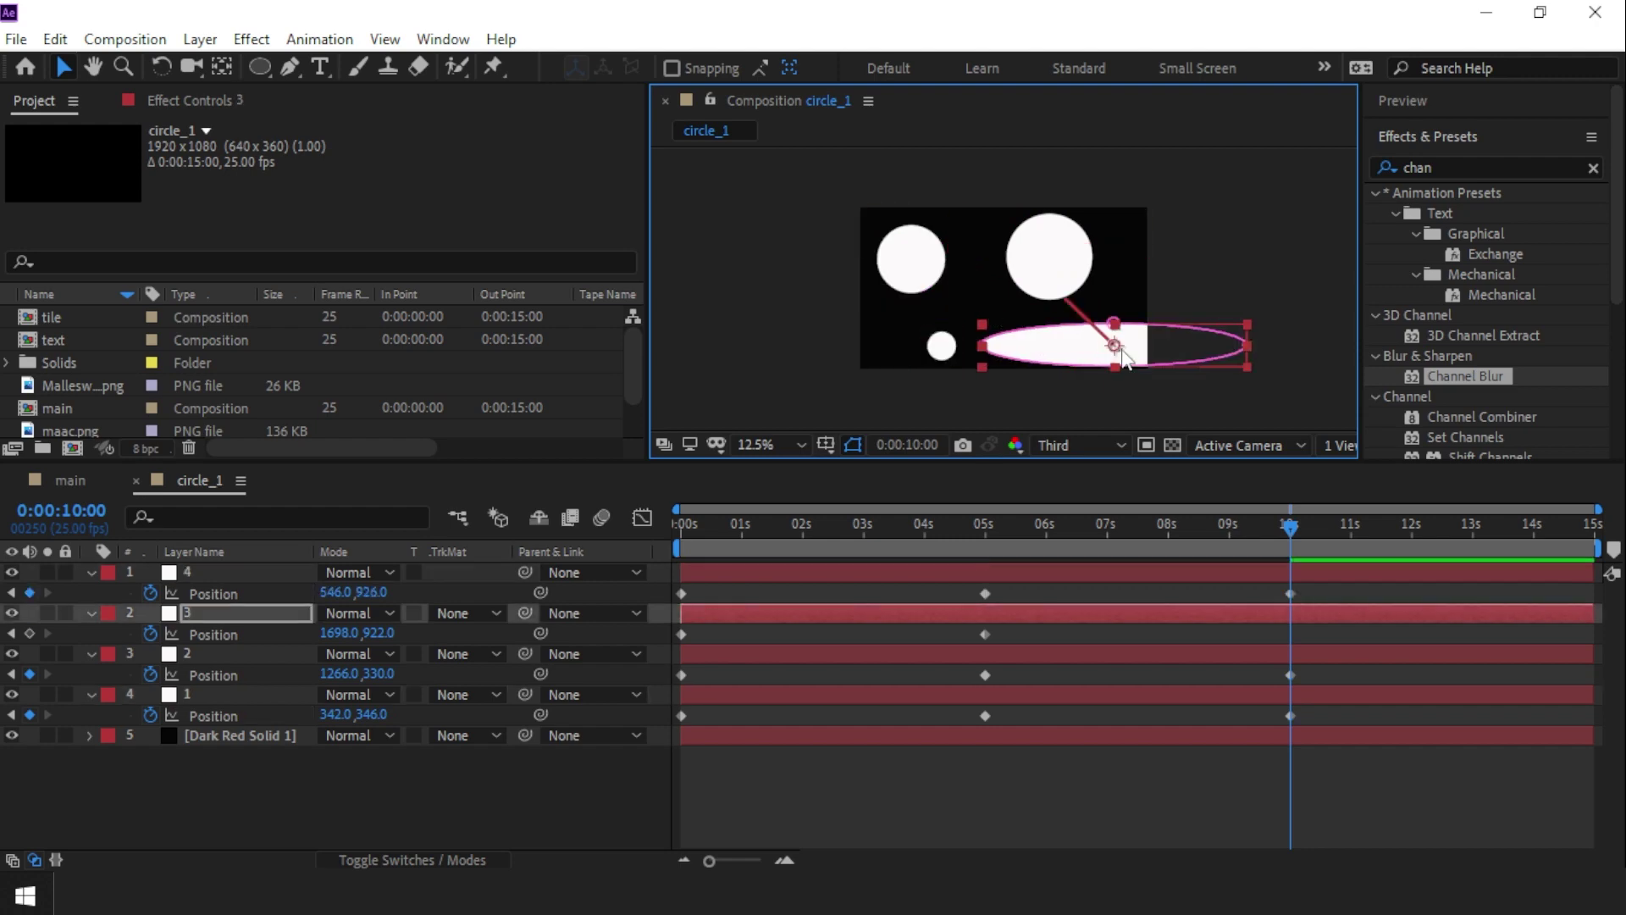
{"action": "left_click_drag", "start_coordinate": [1084, 356], "coordinate": [1045, 308]}
{"action": "key", "text": "comma"}
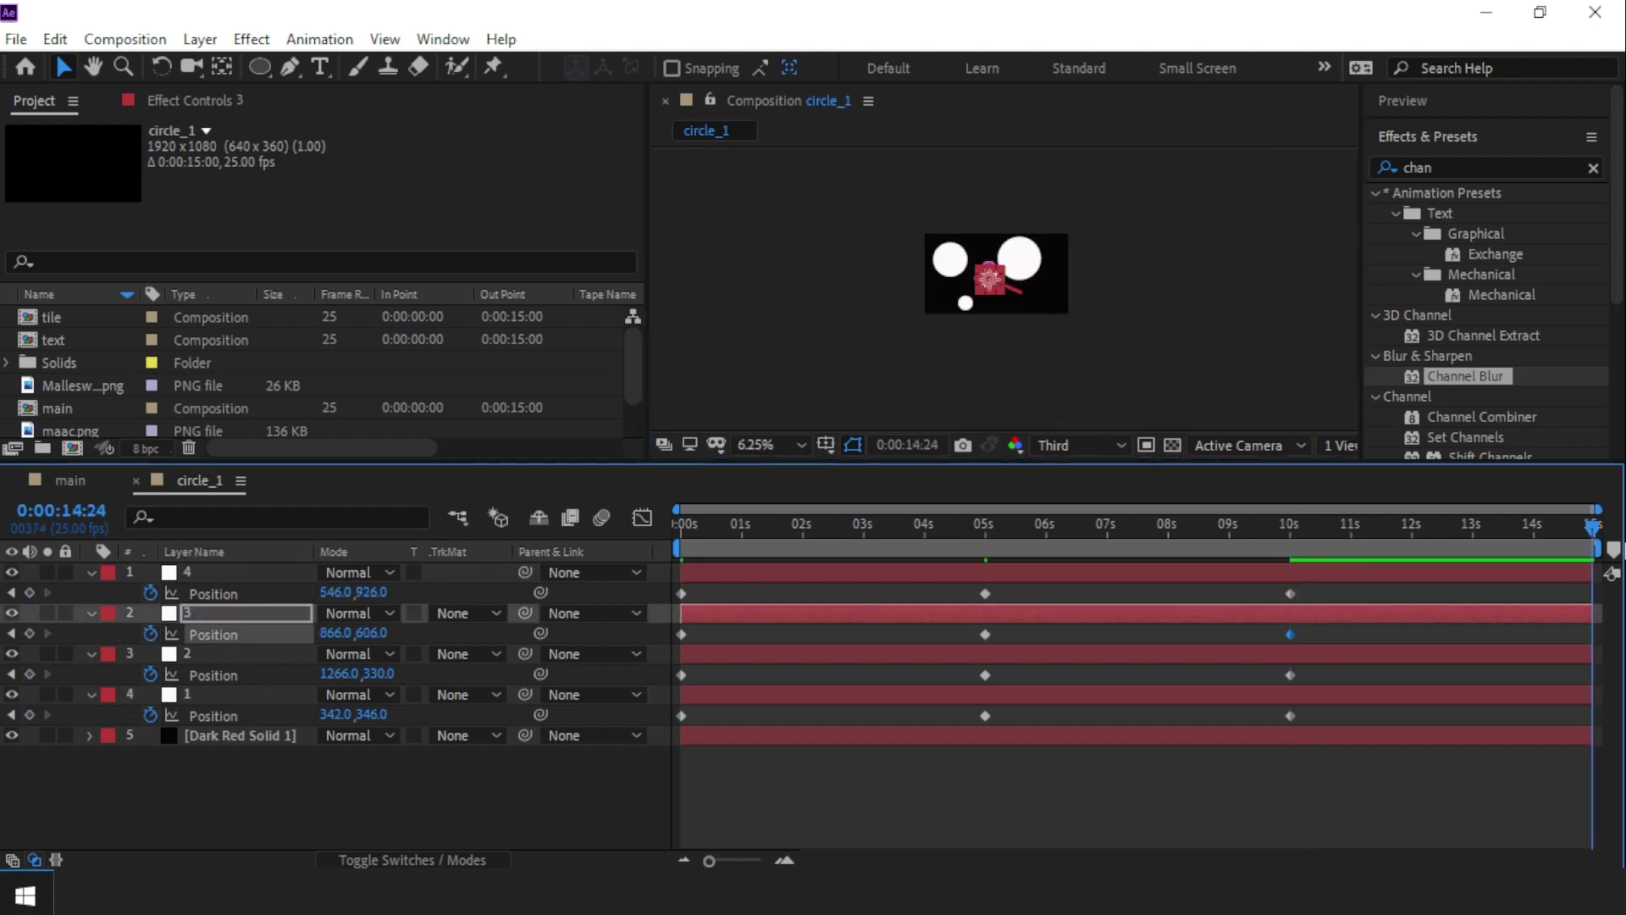
{"action": "key", "text": "period"}
- Set the circles' final positions near the end, then select all four circle layers
{"action": "left_click_drag", "start_coordinate": [1046, 232], "coordinate": [1085, 290]}
{"action": "mouse_move", "coordinate": [889, 231]}
{"action": "left_mouse_down"}
{"action": "mouse_move", "coordinate": [1023, 247]}
{"action": "mouse_move", "coordinate": [1108, 231]}
{"action": "left_mouse_up"}
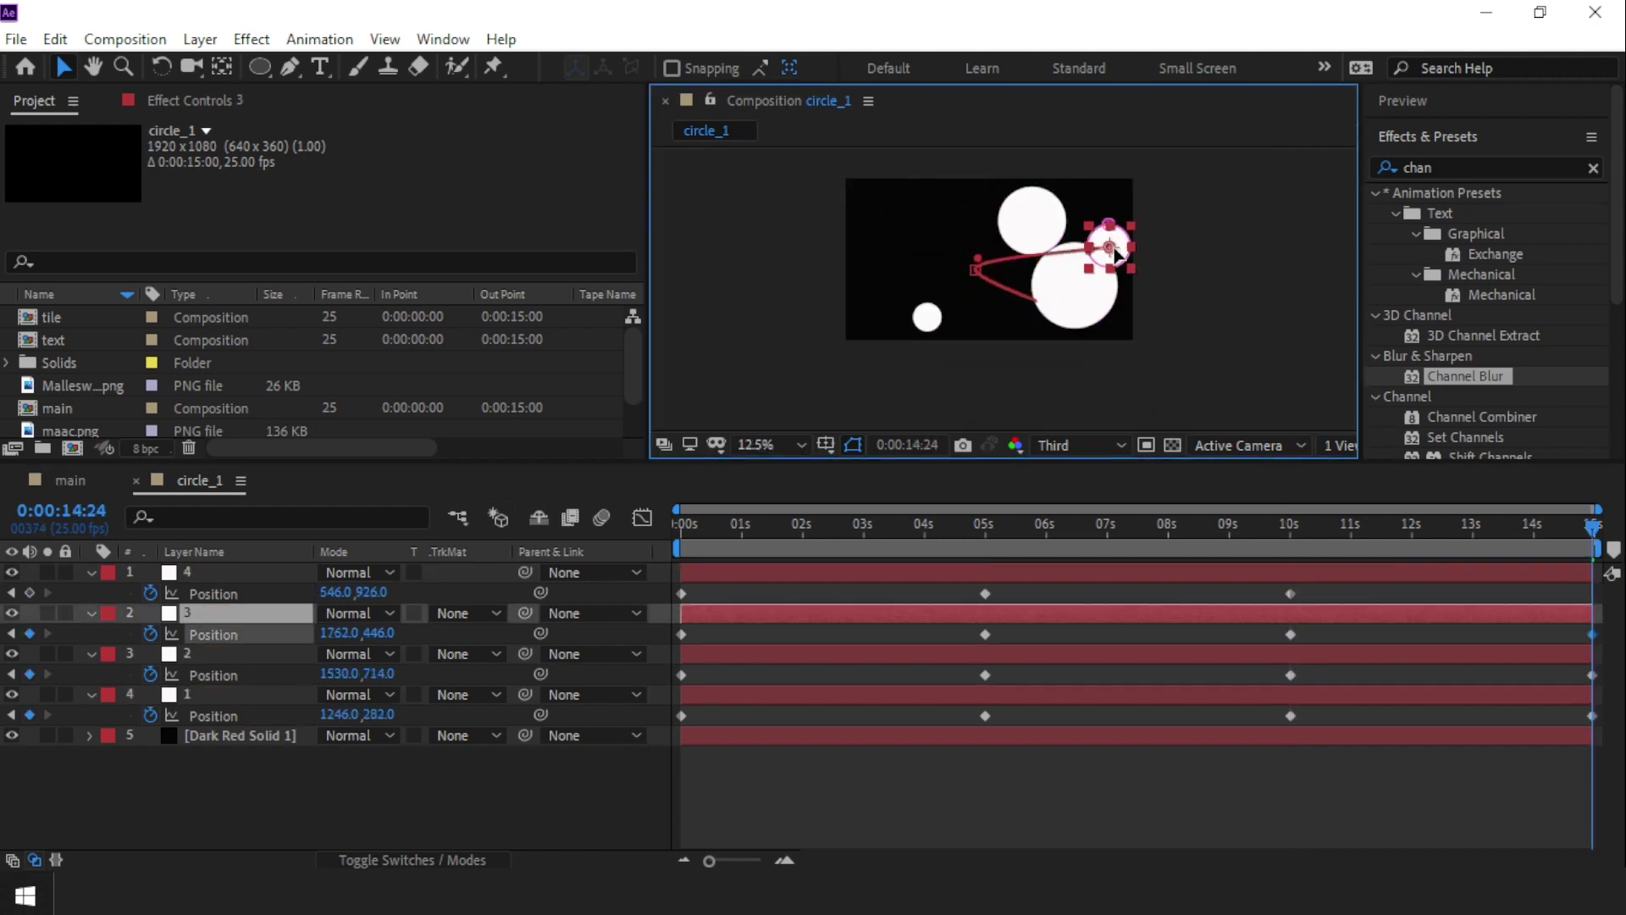
{"action": "left_click_drag", "start_coordinate": [932, 322], "coordinate": [1025, 310]}
{"action": "left_click_drag", "start_coordinate": [1094, 245], "coordinate": [1078, 232]}
{"action": "left_click", "coordinate": [1437, 509]}
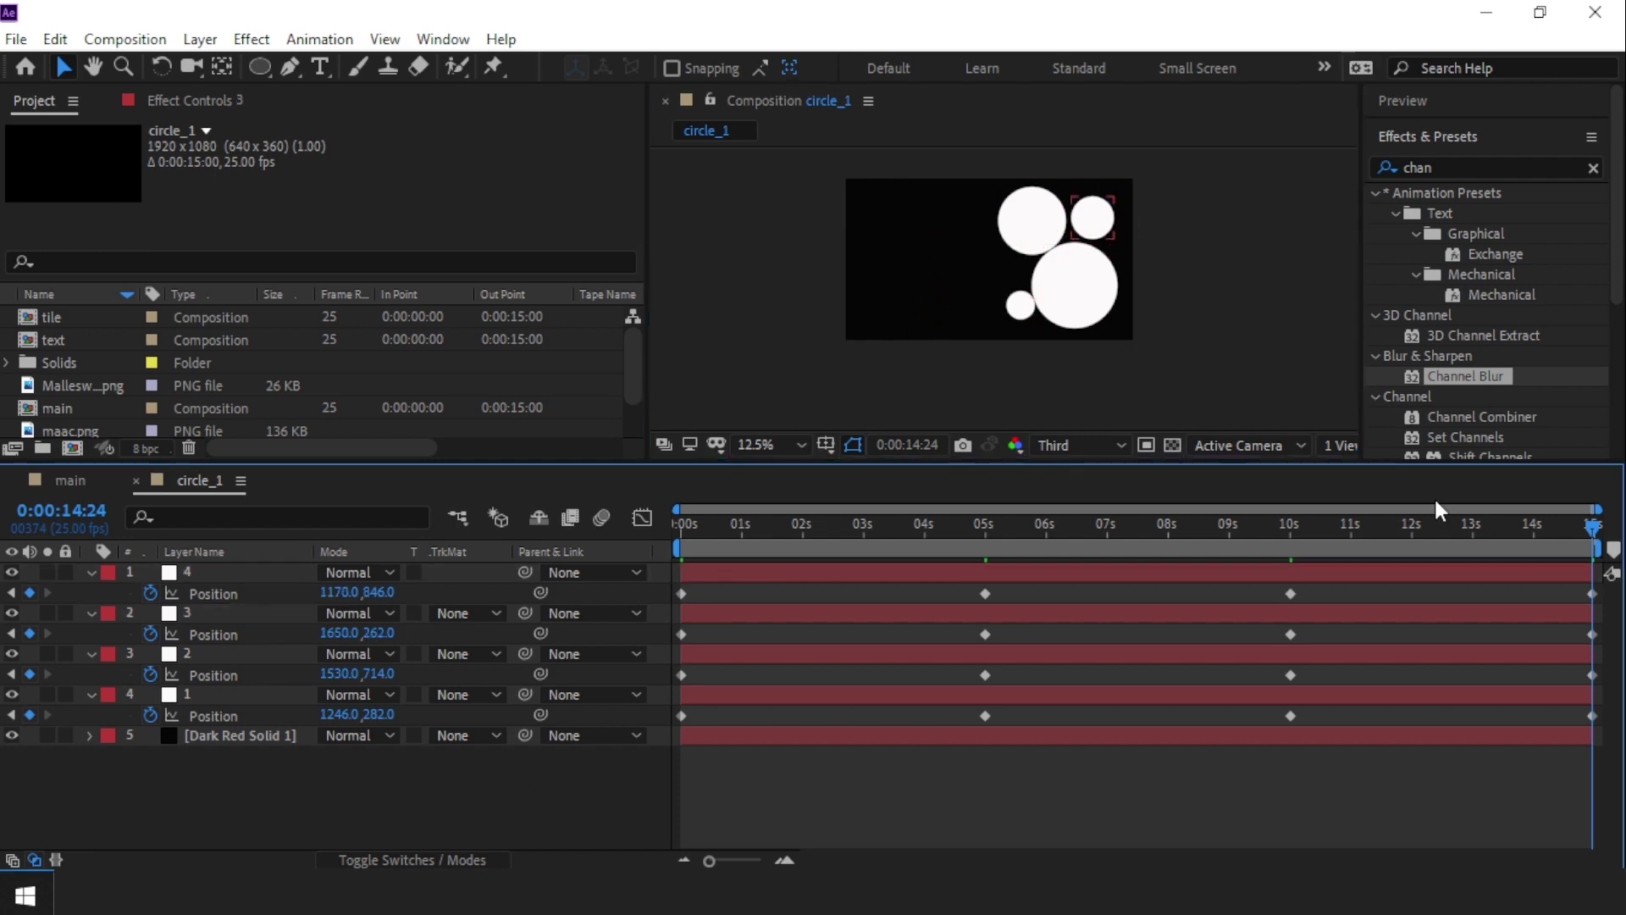
{"action": "left_click", "coordinate": [1550, 547]}
{"action": "key", "text": "ctrl+a"}
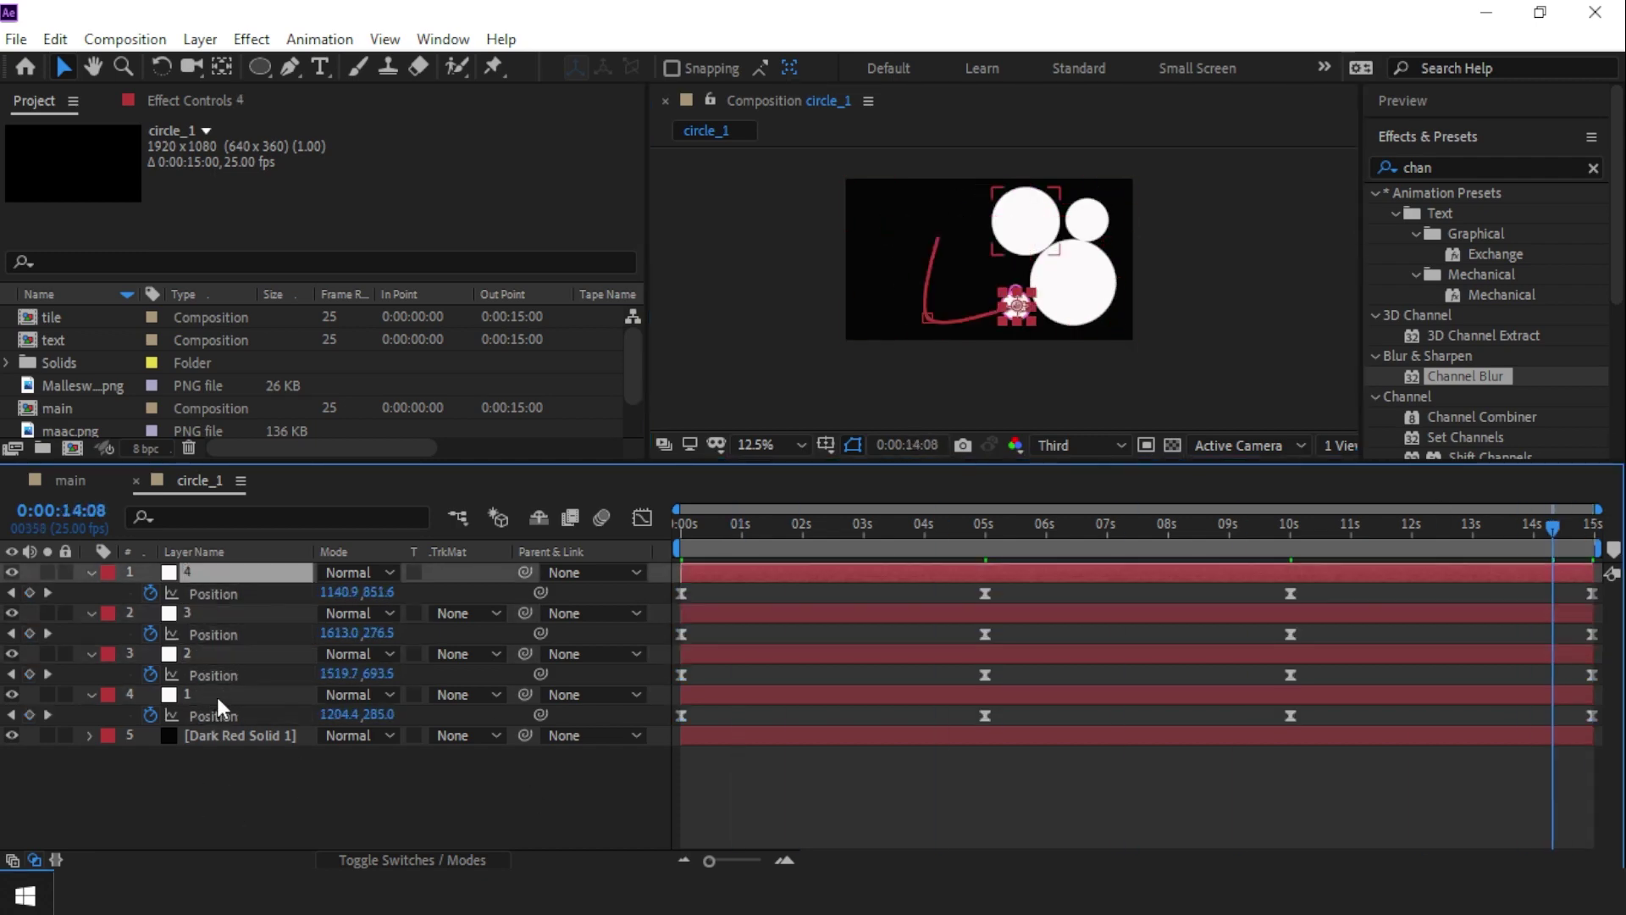
- Set the top circle layer's Mask Feather to 180
{"action": "key", "text": "f"}
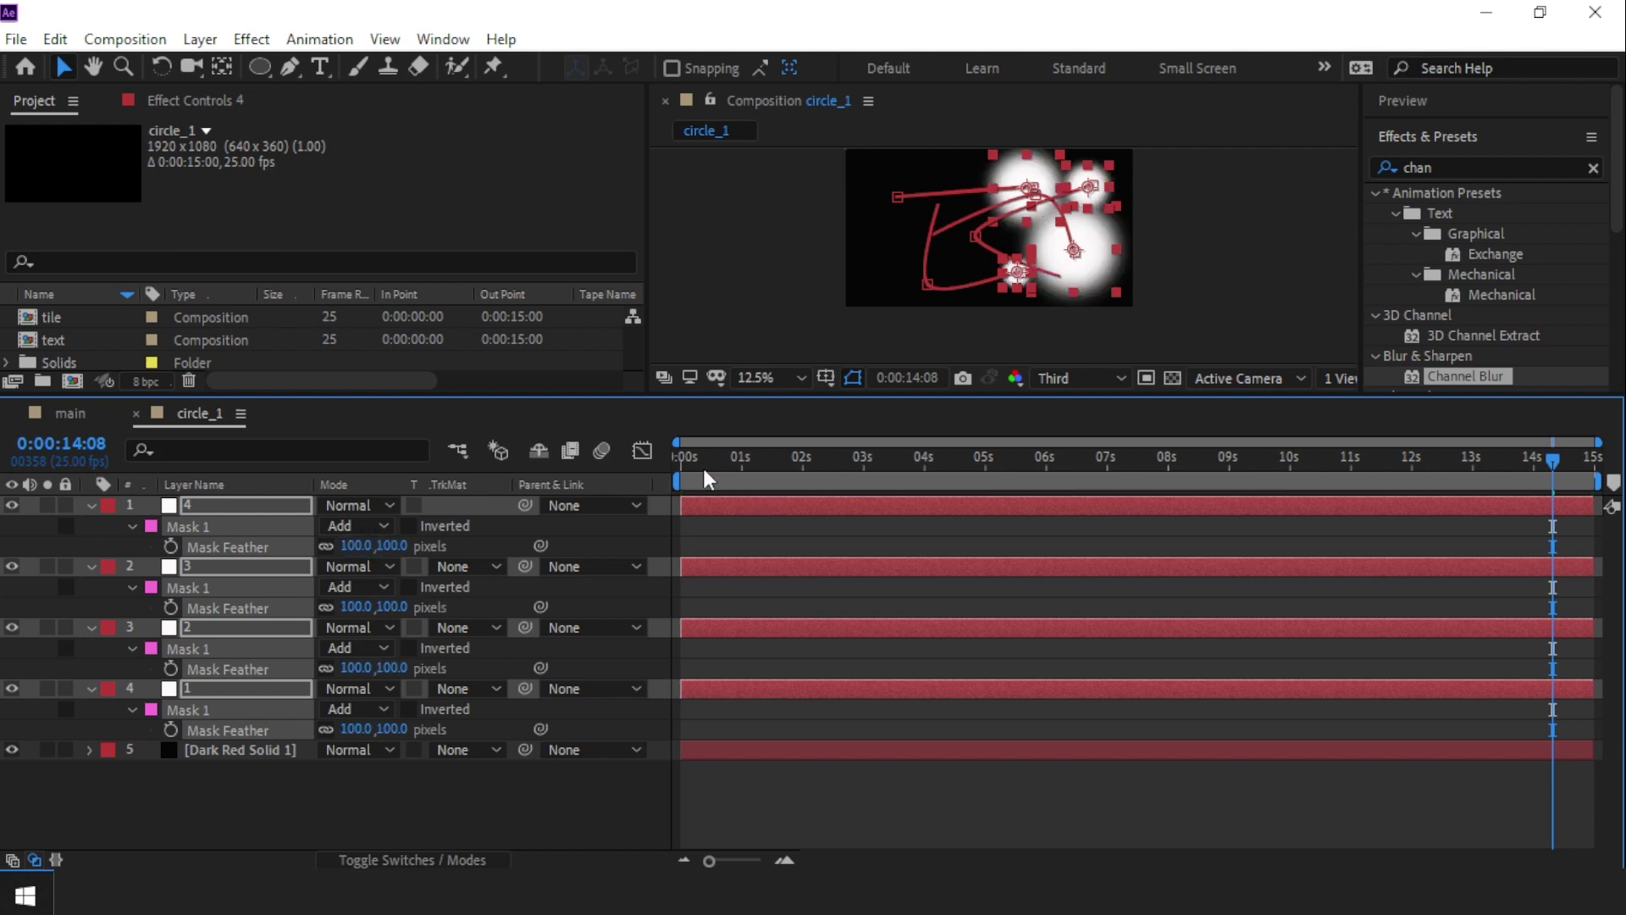
{"action": "left_click", "coordinate": [707, 505]}
{"action": "key", "text": "Return"}
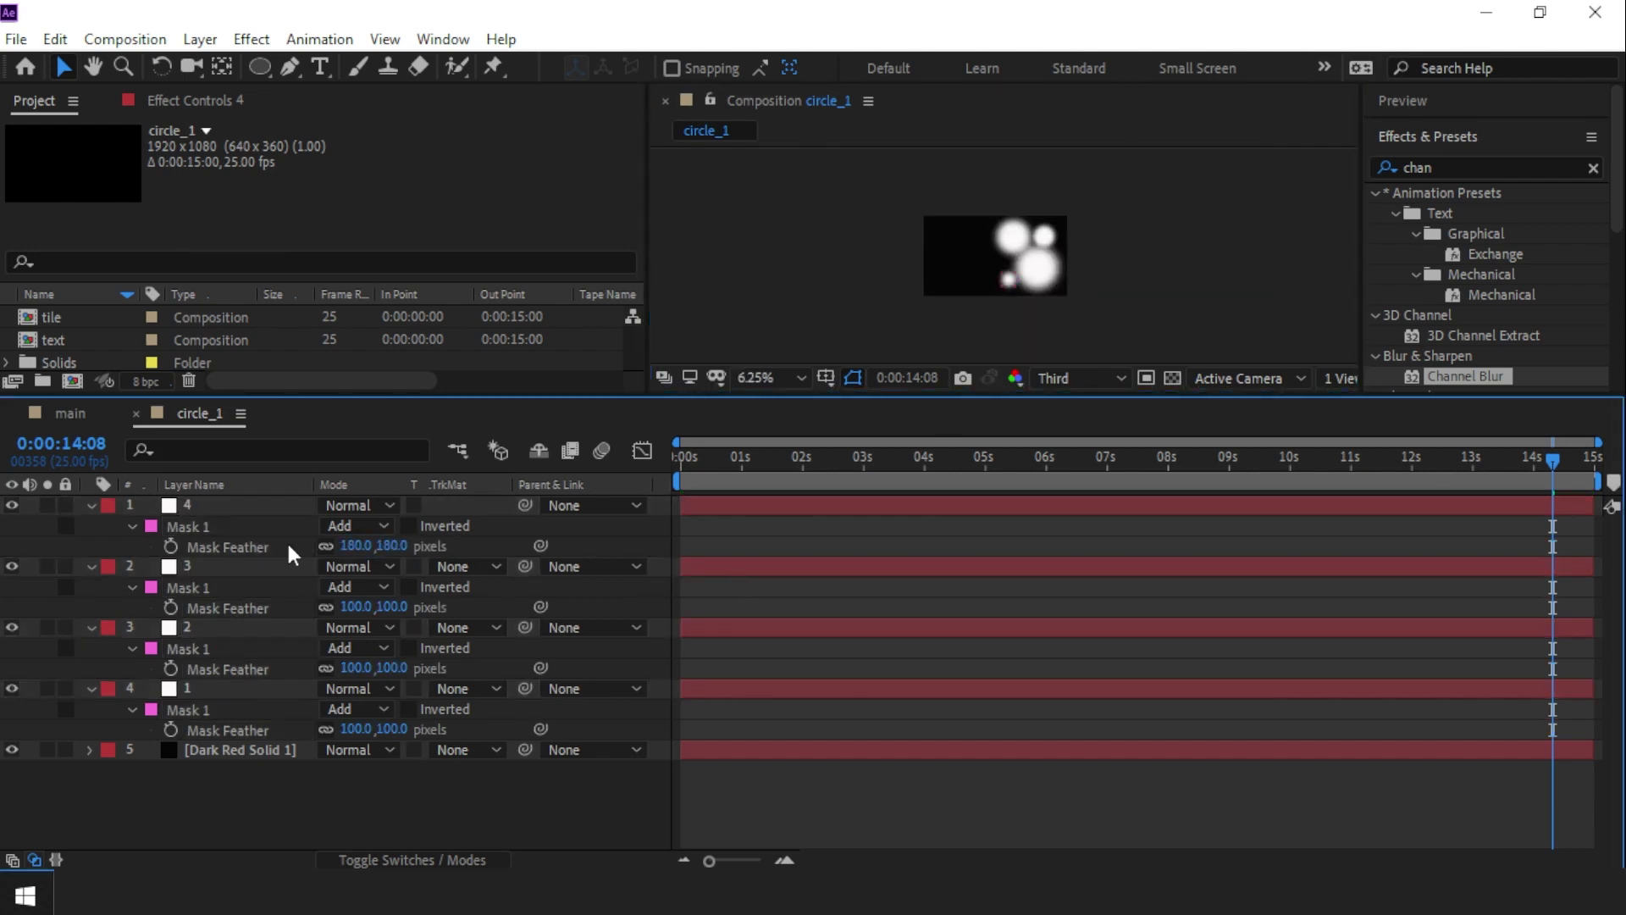
- Add an adjustment layer with the Invert effect above the circles
{"action": "left_click_drag", "start_coordinate": [272, 394], "coordinate": [272, 462]}
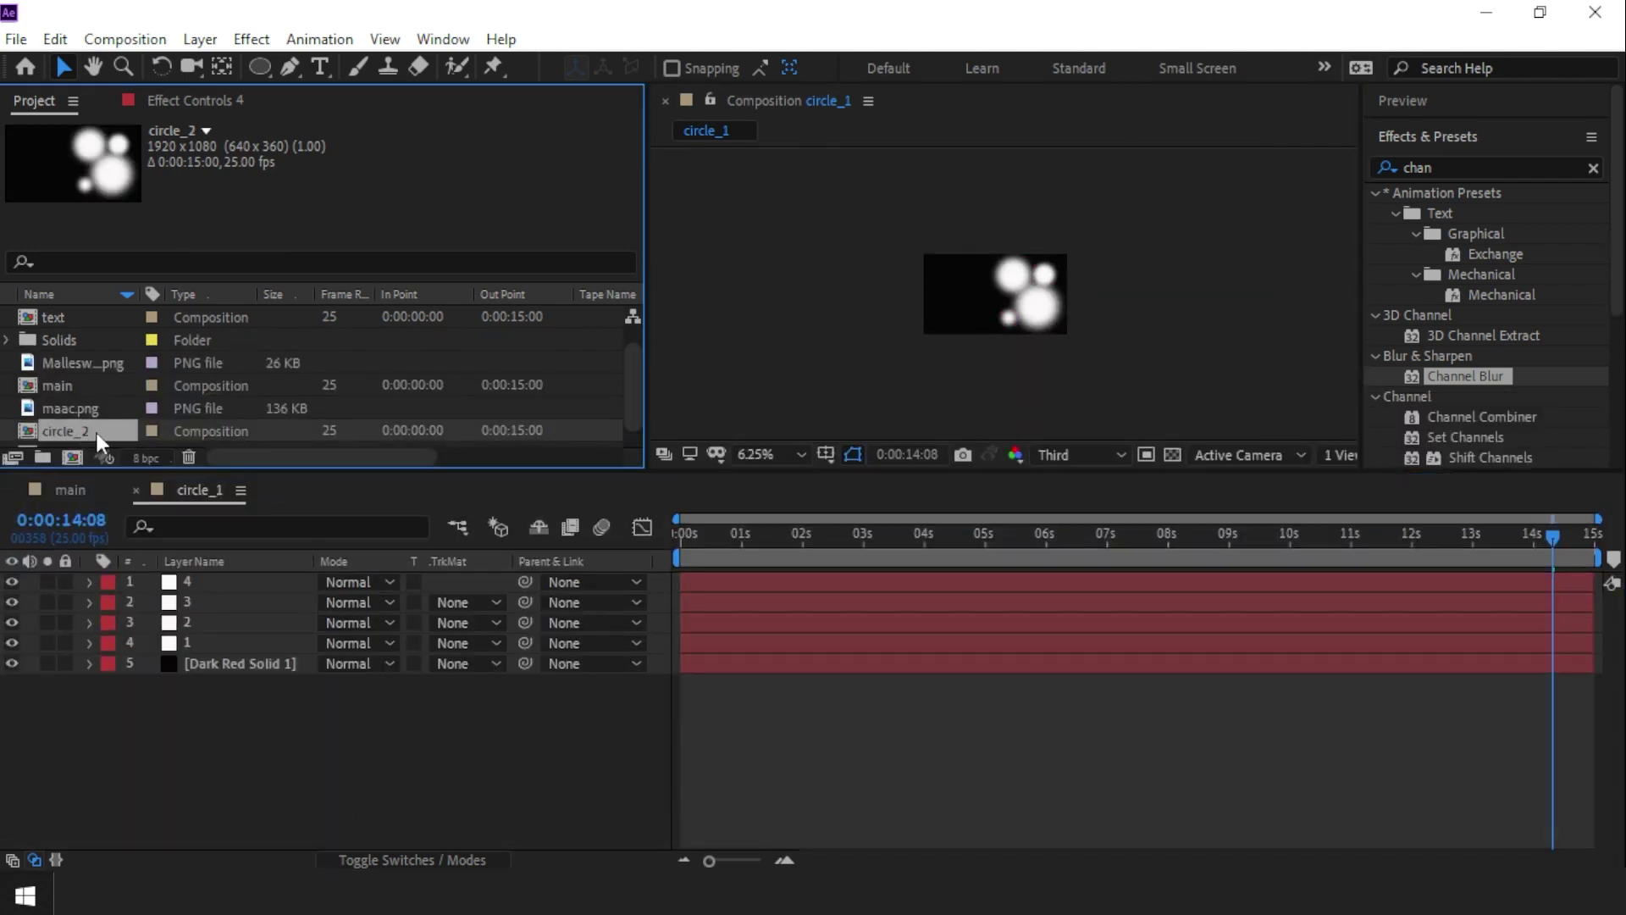
{"action": "right_click", "coordinate": [247, 719]}
{"action": "left_click", "coordinate": [636, 545]}
{"action": "double_click", "coordinate": [1440, 167]}
{"action": "type", "text": "inv"}
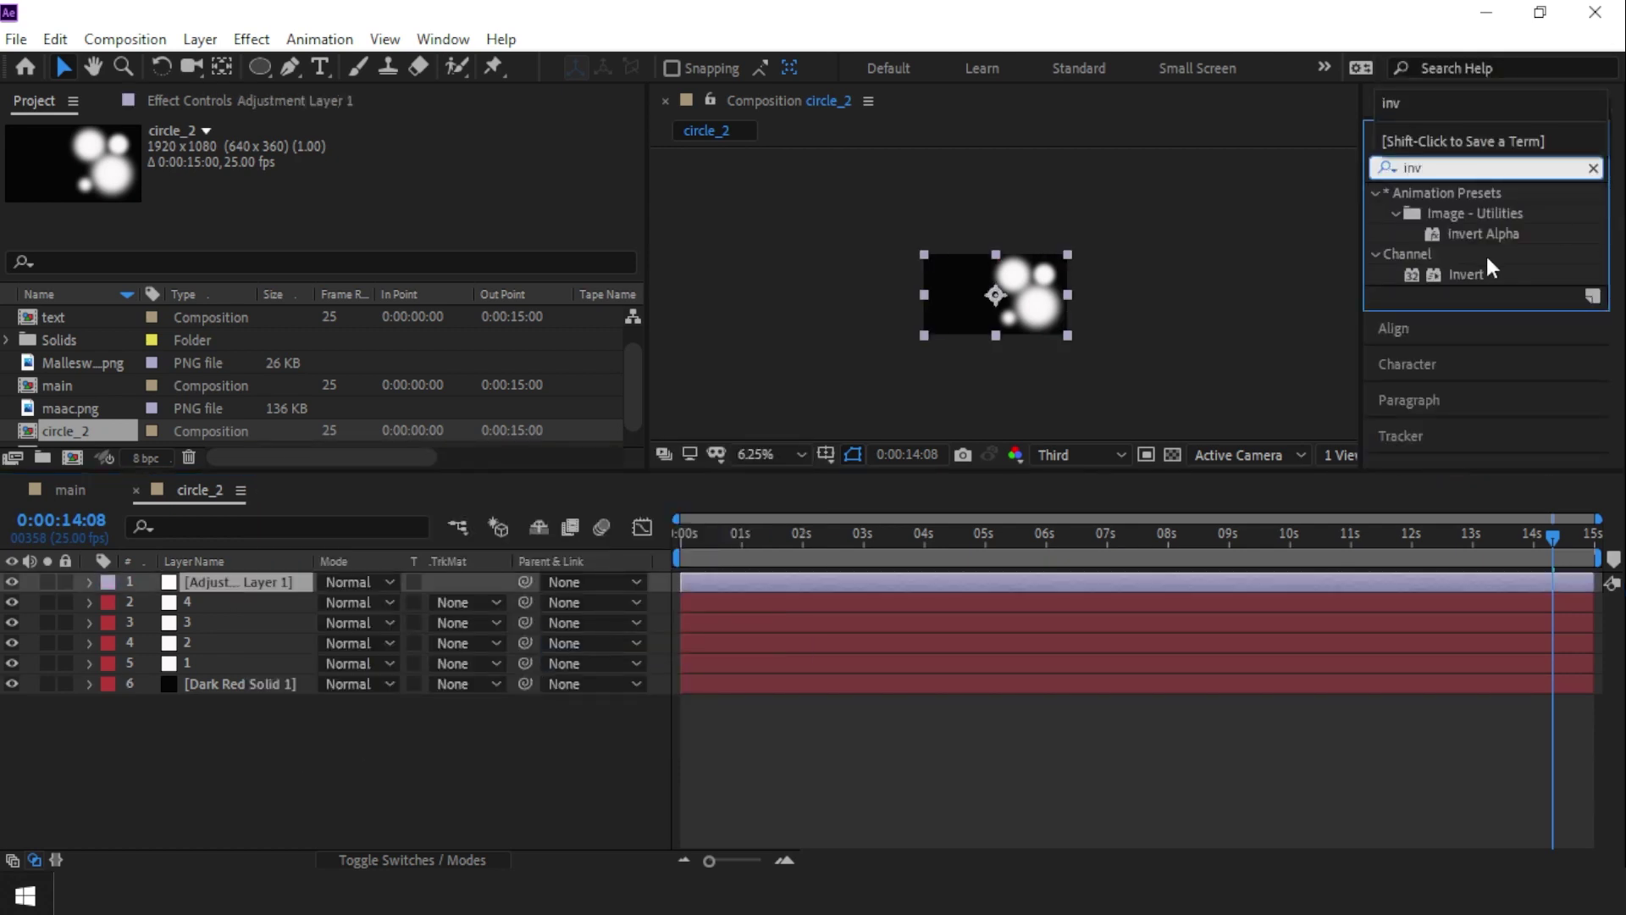
{"action": "double_click", "coordinate": [1465, 275]}
{"action": "left_click", "coordinate": [371, 739]}
{"action": "left_click_drag", "start_coordinate": [1553, 536], "coordinate": [1616, 557]}
- Place circle_1 and circle_2 into main, with tile as the top layer
{"action": "left_click", "coordinate": [136, 489]}
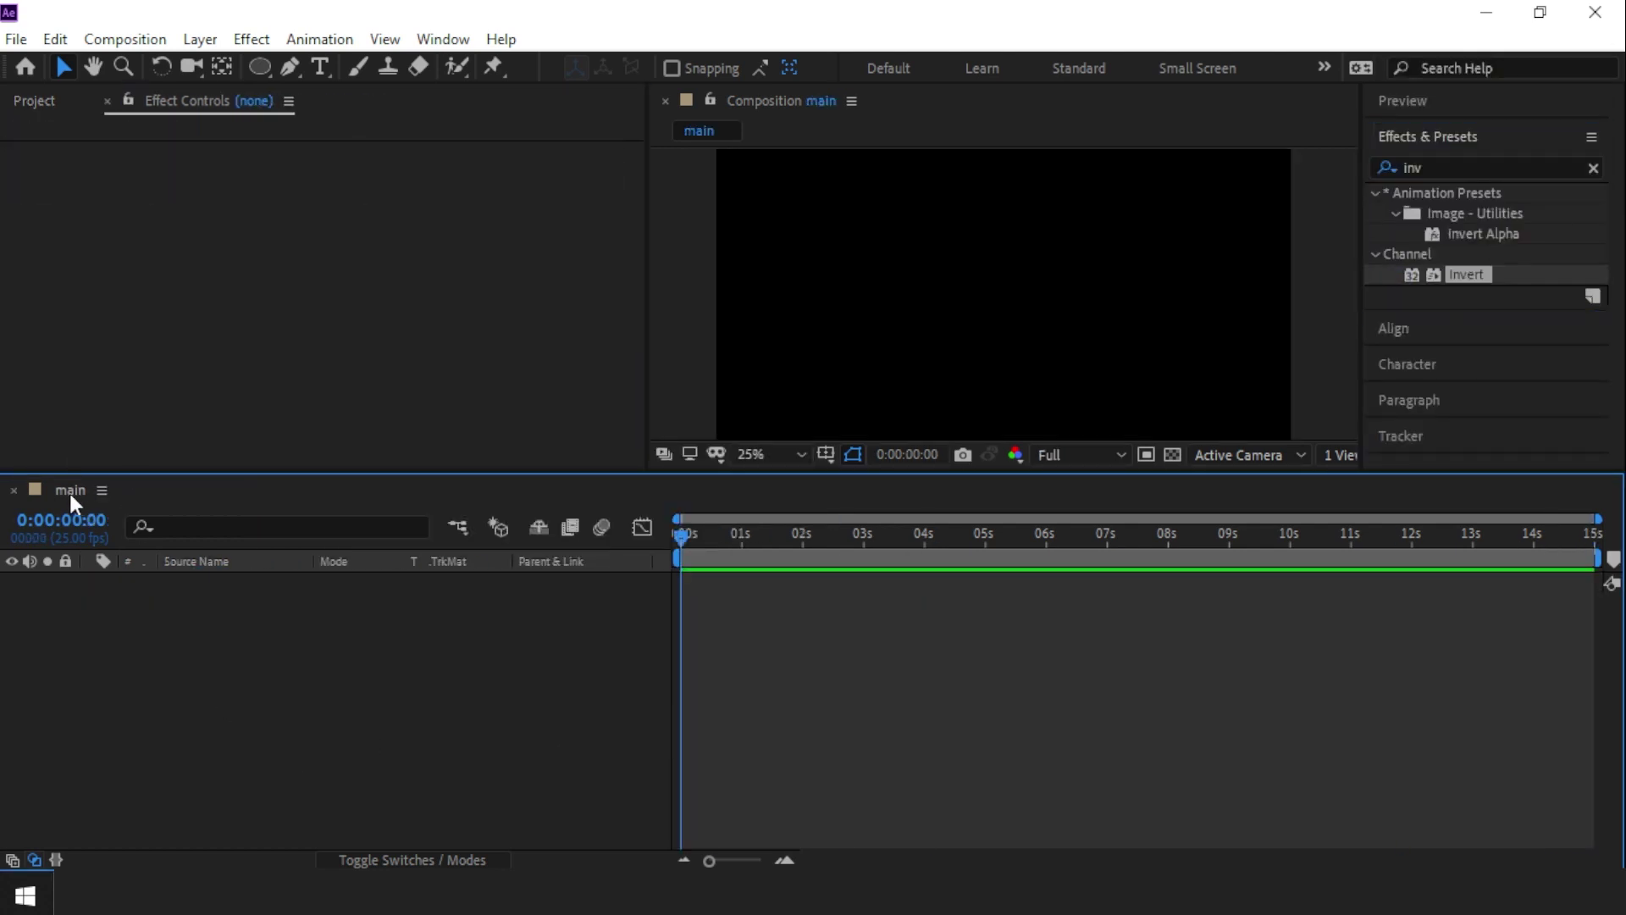
{"action": "left_click", "coordinate": [34, 100]}
{"action": "left_click", "coordinate": [64, 453]}
{"action": "left_click", "coordinate": [64, 476], "text": "shift"}
{"action": "left_click_drag", "start_coordinate": [63, 477], "coordinate": [136, 716]}
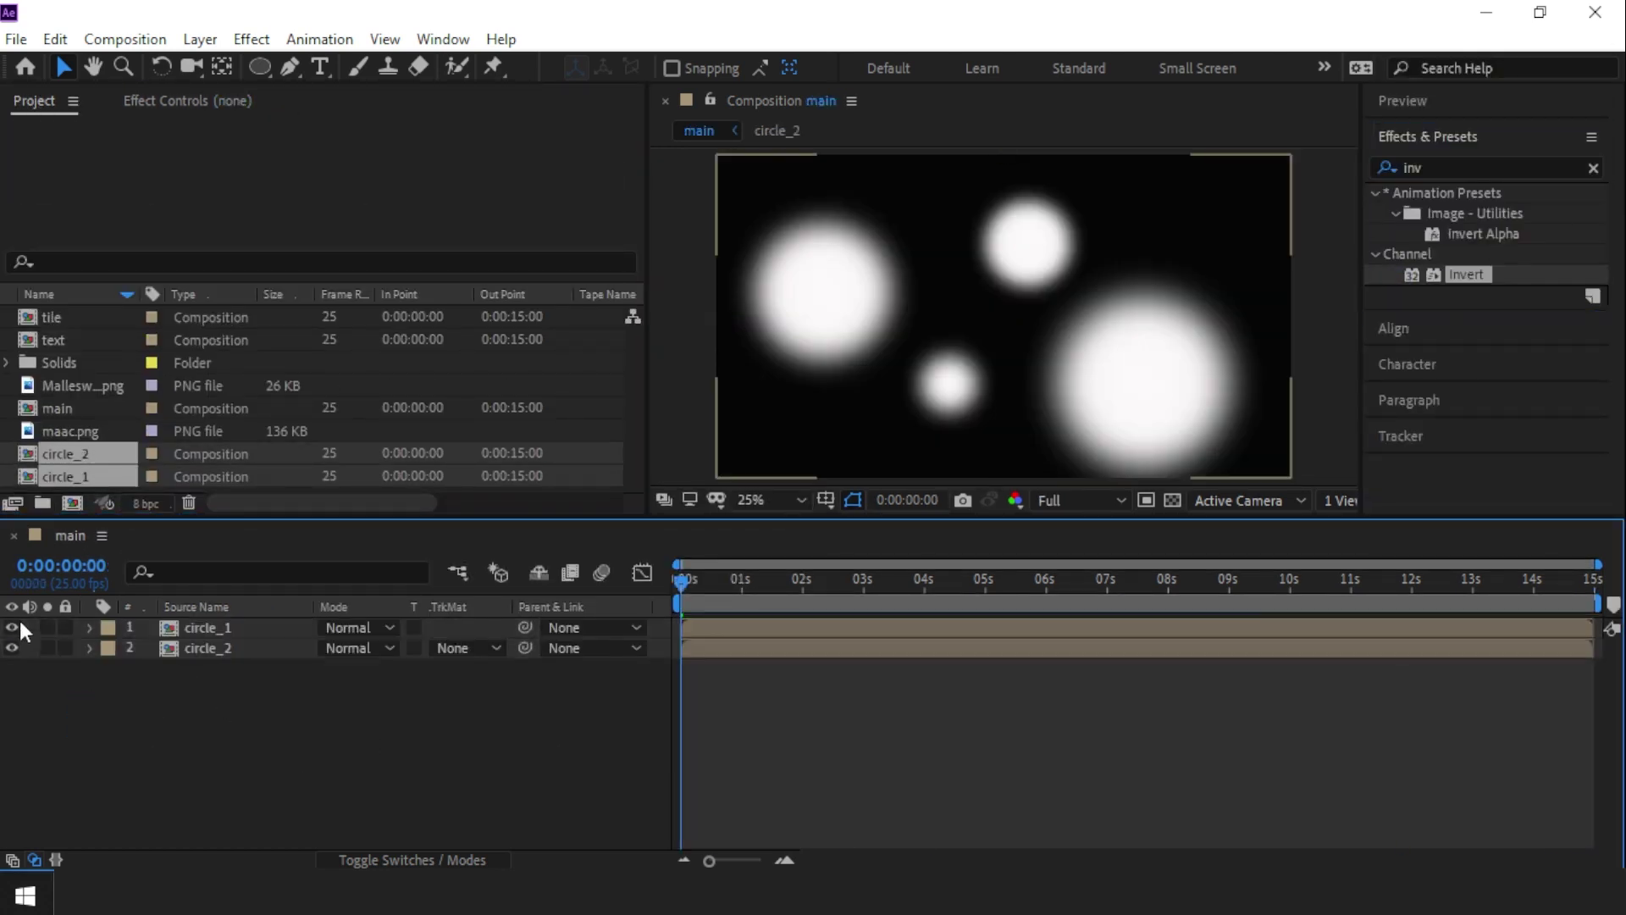
{"action": "left_click", "coordinate": [51, 316]}
{"action": "left_click_drag", "start_coordinate": [52, 317], "coordinate": [255, 625]}
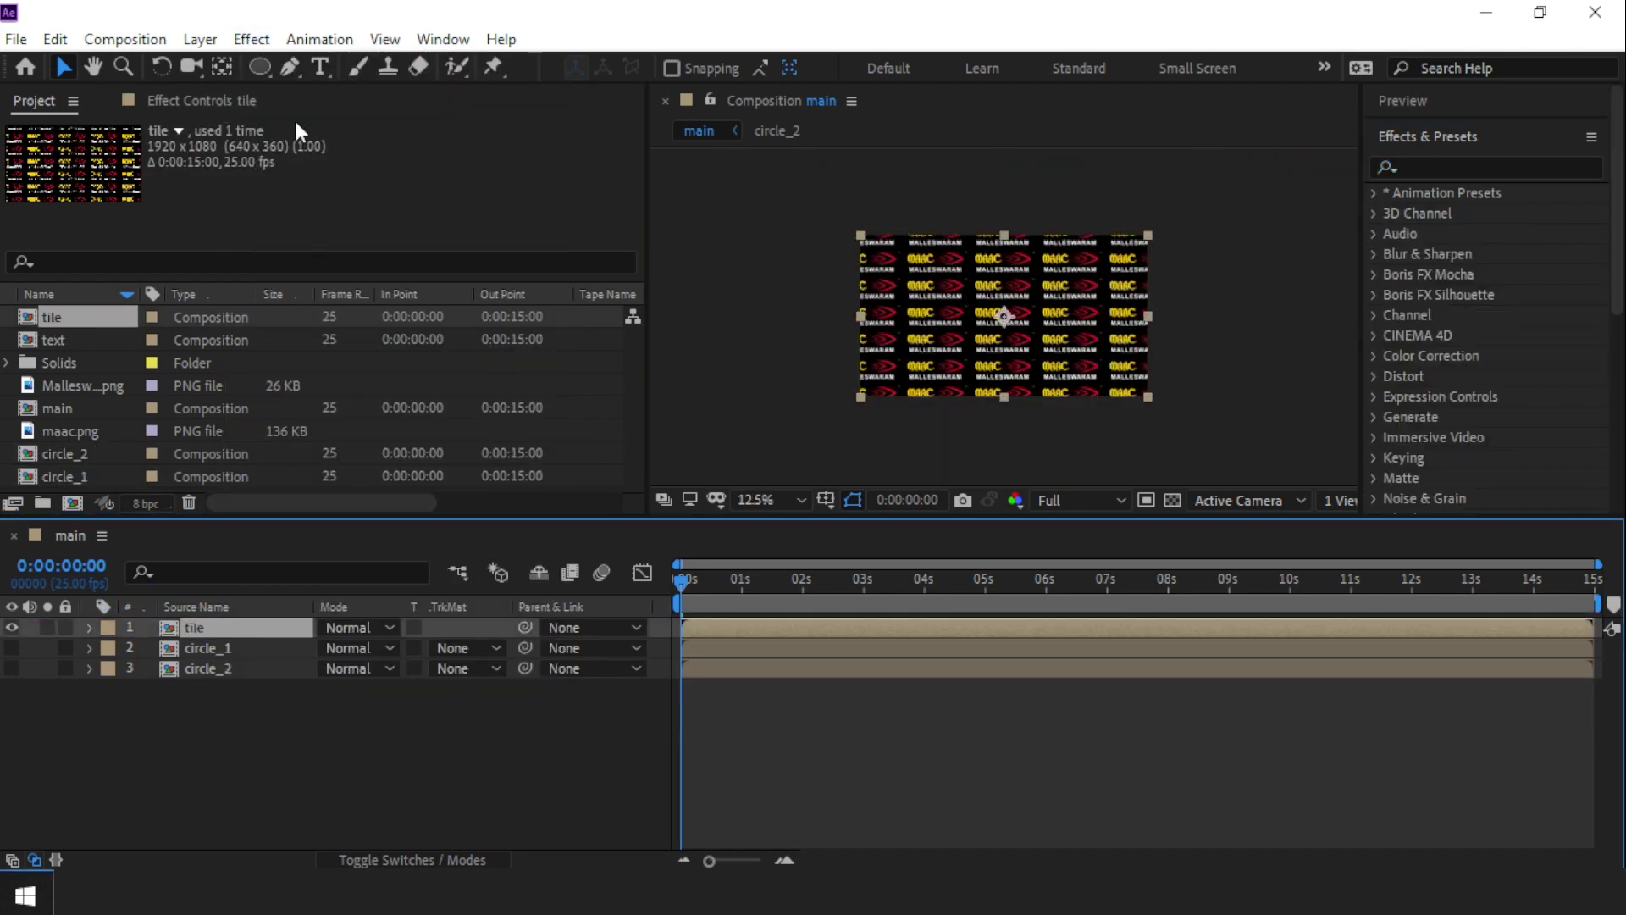
- Apply CC Blobbylize to tile using circle_1, adjusting light position and specular shading
{"action": "left_click", "coordinate": [252, 39]}
{"action": "mouse_move", "coordinate": [339, 419]}
{"action": "left_click", "coordinate": [644, 144]}
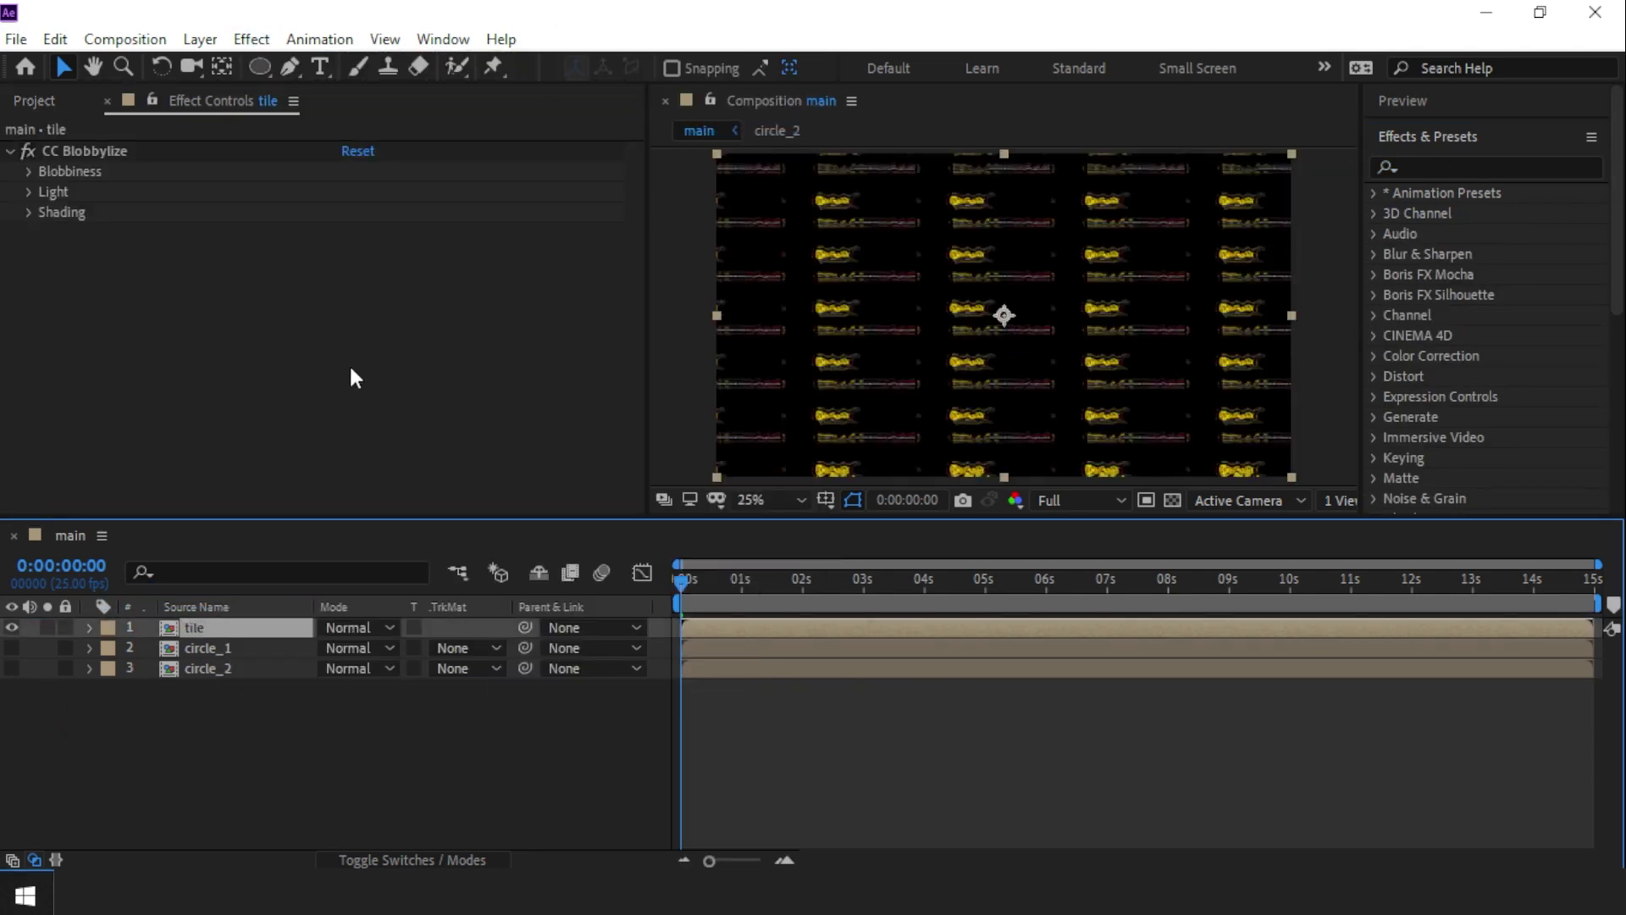
{"action": "left_click", "coordinate": [415, 279]}
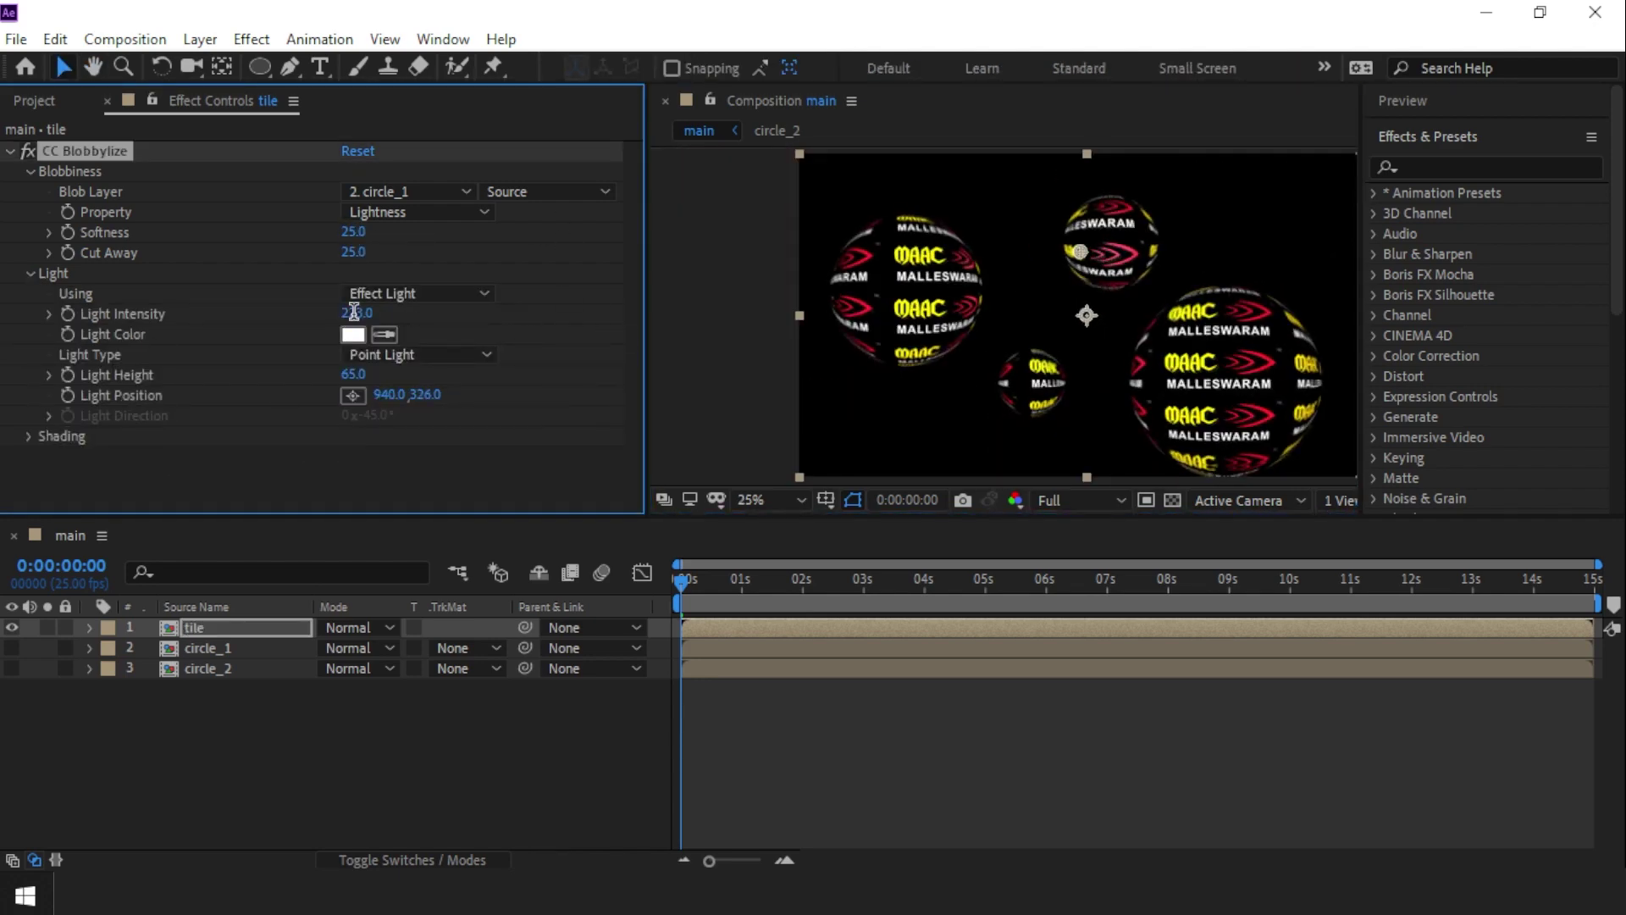
{"action": "left_click_drag", "start_coordinate": [511, 395], "coordinate": [560, 416]}
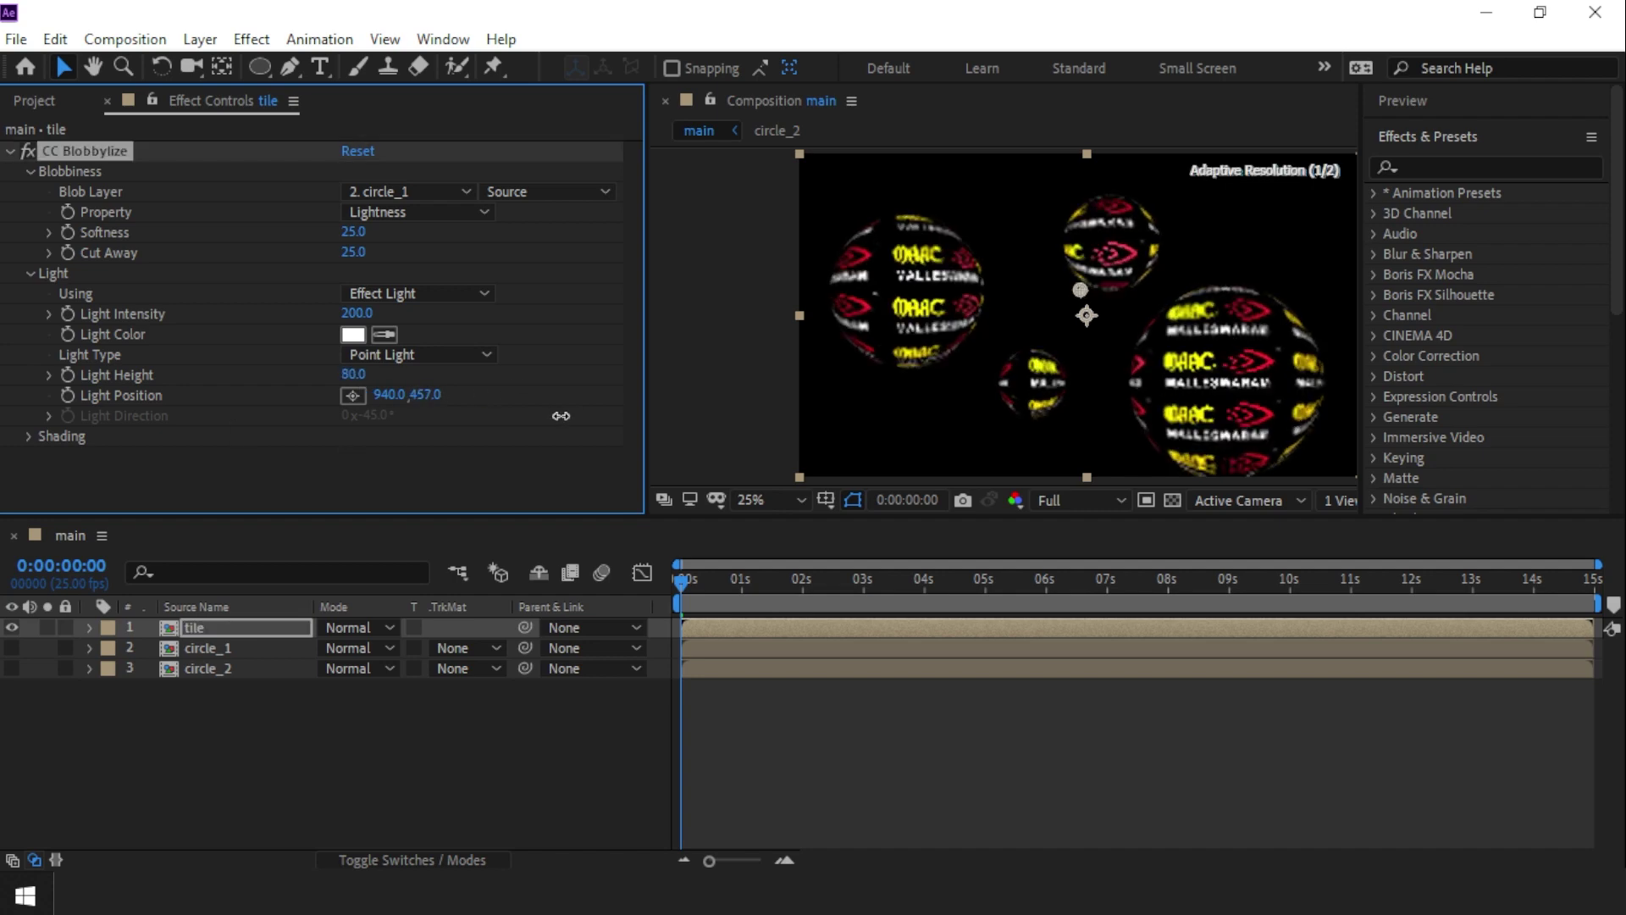
{"action": "left_click", "coordinate": [353, 395]}
{"action": "left_click", "coordinate": [1087, 314]}
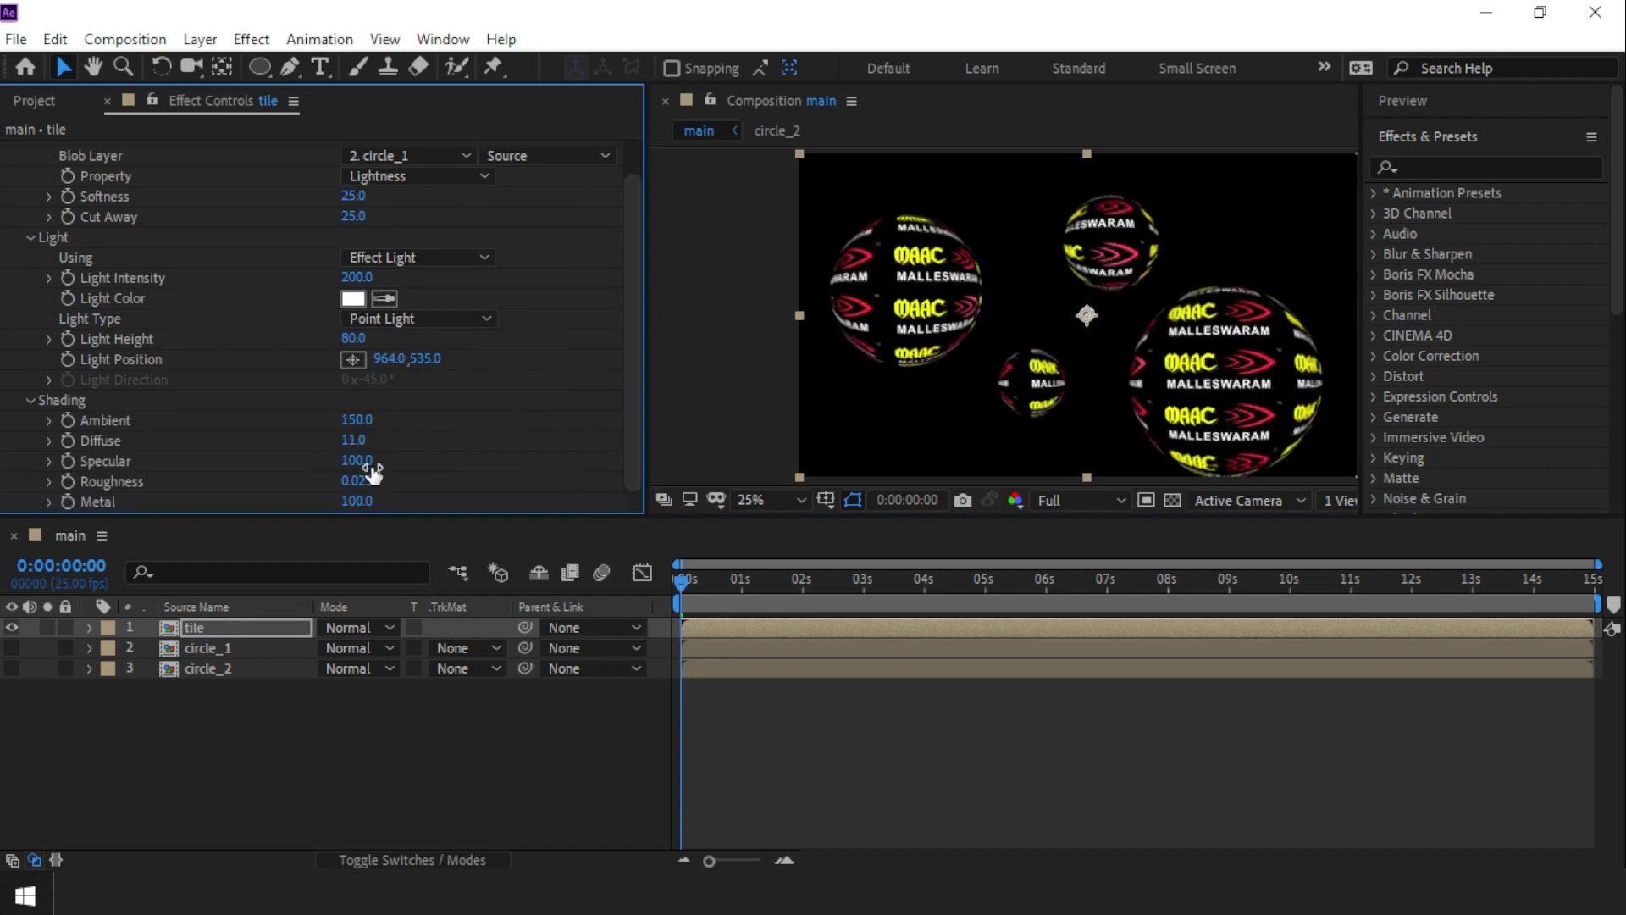
{"action": "left_click_drag", "start_coordinate": [373, 468], "coordinate": [370, 480]}
{"action": "left_click", "coordinate": [30, 400]}
- Duplicate the tile layer
{"action": "left_click", "coordinate": [10, 150]}
{"action": "key", "text": "comma"}
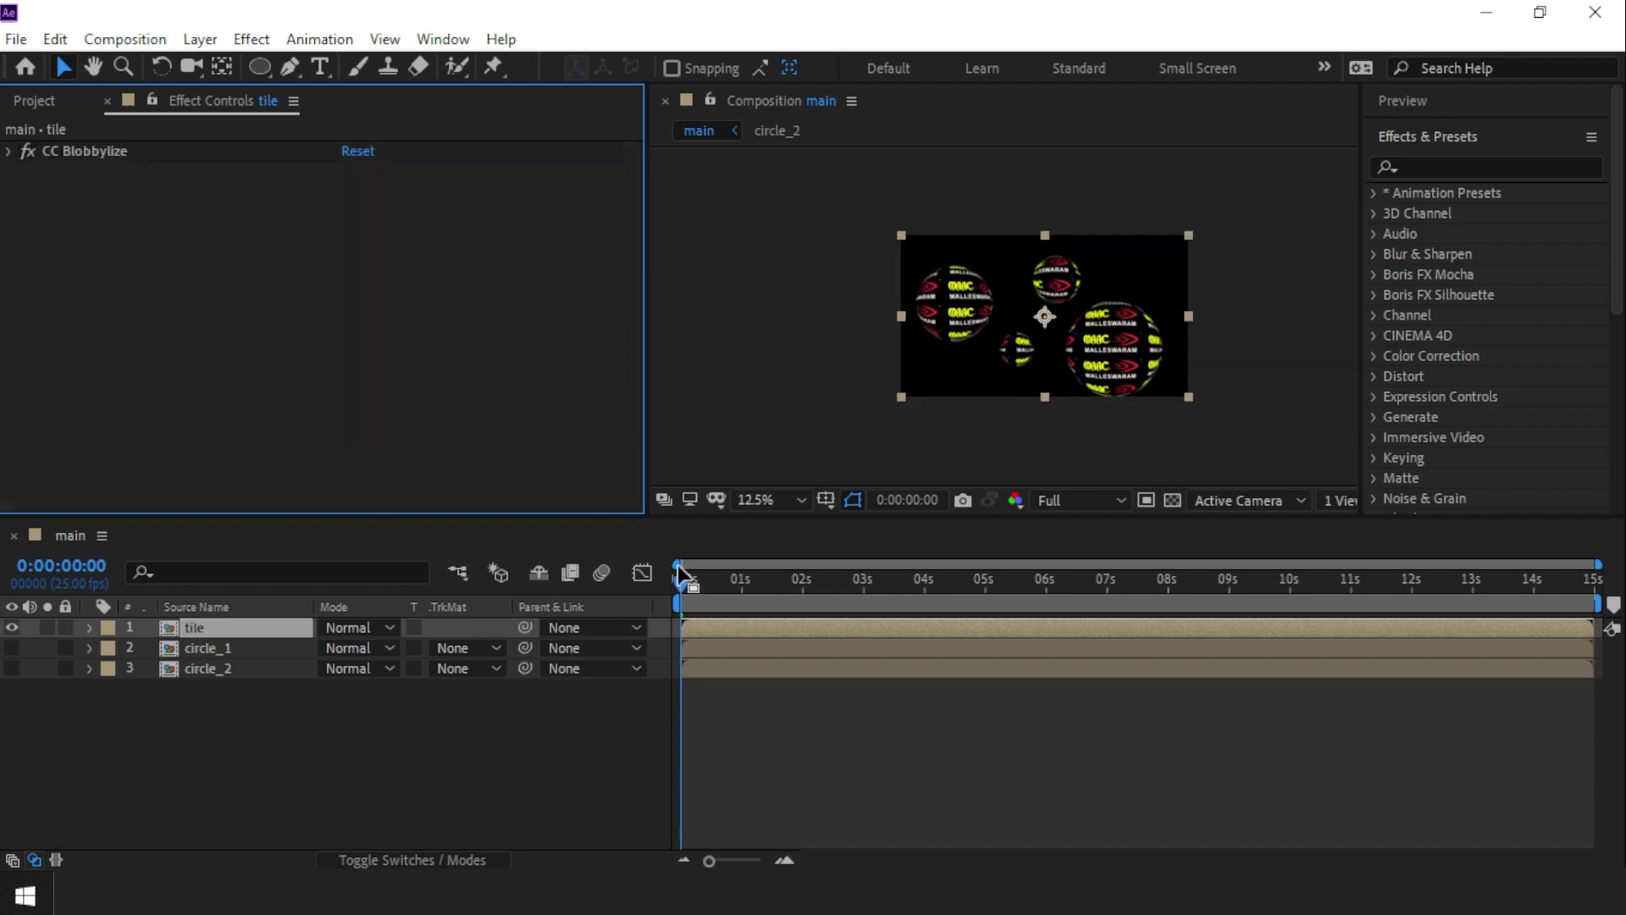
{"action": "left_click", "coordinate": [194, 627]}
{"action": "key", "text": "ctrl+d"}
- Set the tile copy's Blobbylize blob layer to circle_2 and Cut Away to 70
{"action": "left_click", "coordinate": [30, 170]}
{"action": "left_click", "coordinate": [407, 191]}
{"action": "left_click", "coordinate": [381, 272]}
{"action": "key", "text": "period"}
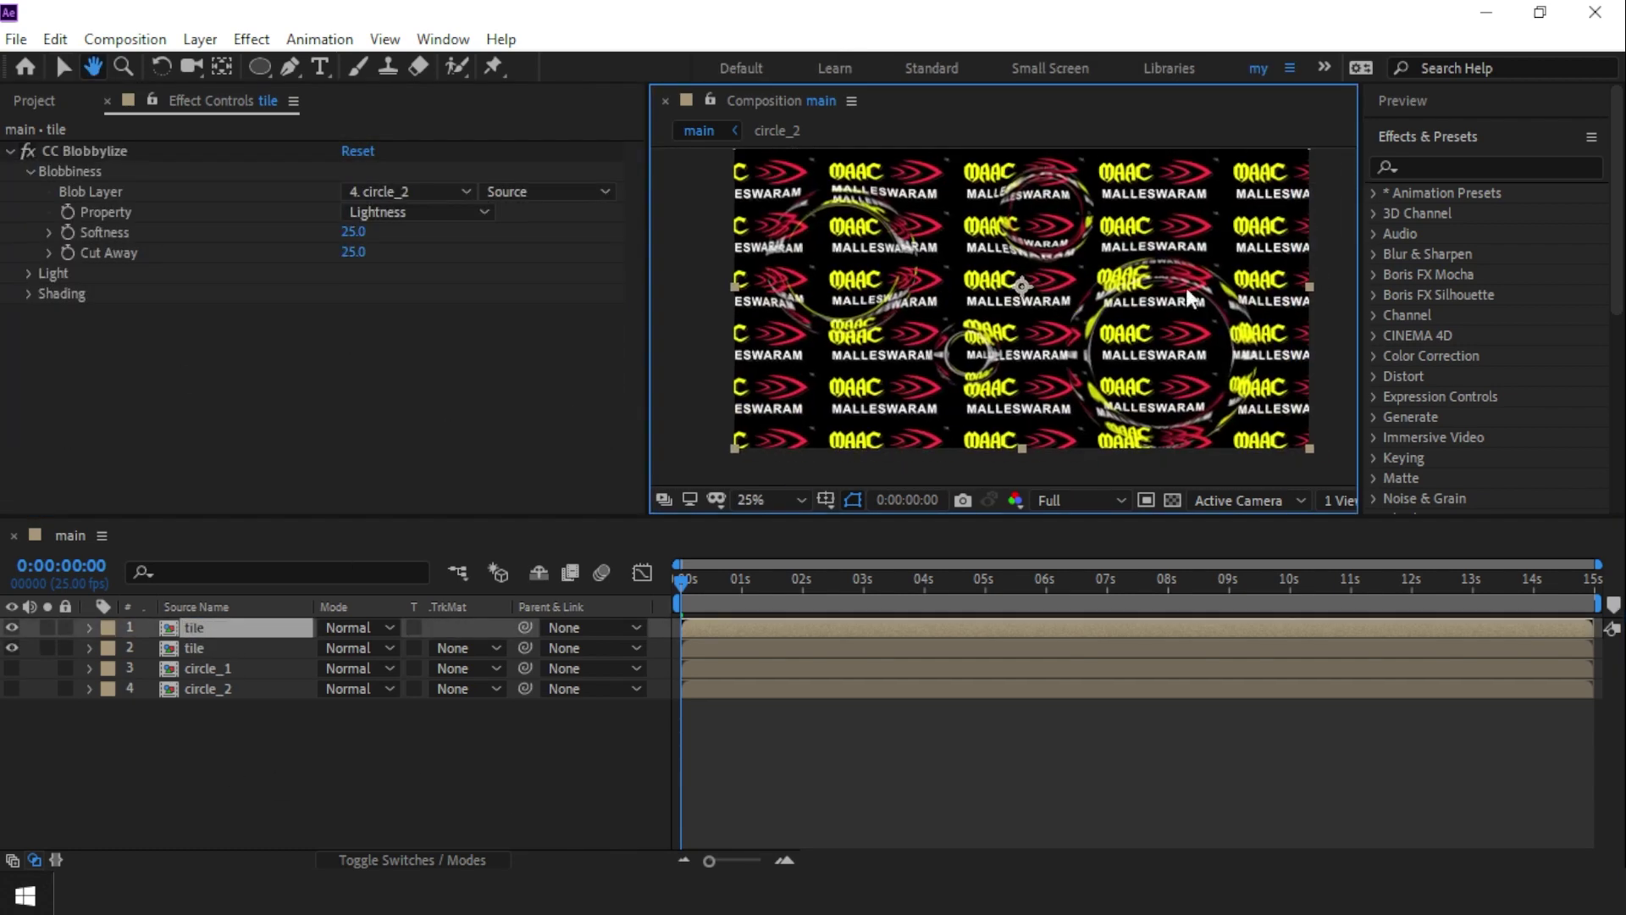
{"action": "left_click_drag", "start_coordinate": [353, 251], "coordinate": [414, 255]}
{"action": "key", "text": "period"}
{"action": "key", "text": "period"}
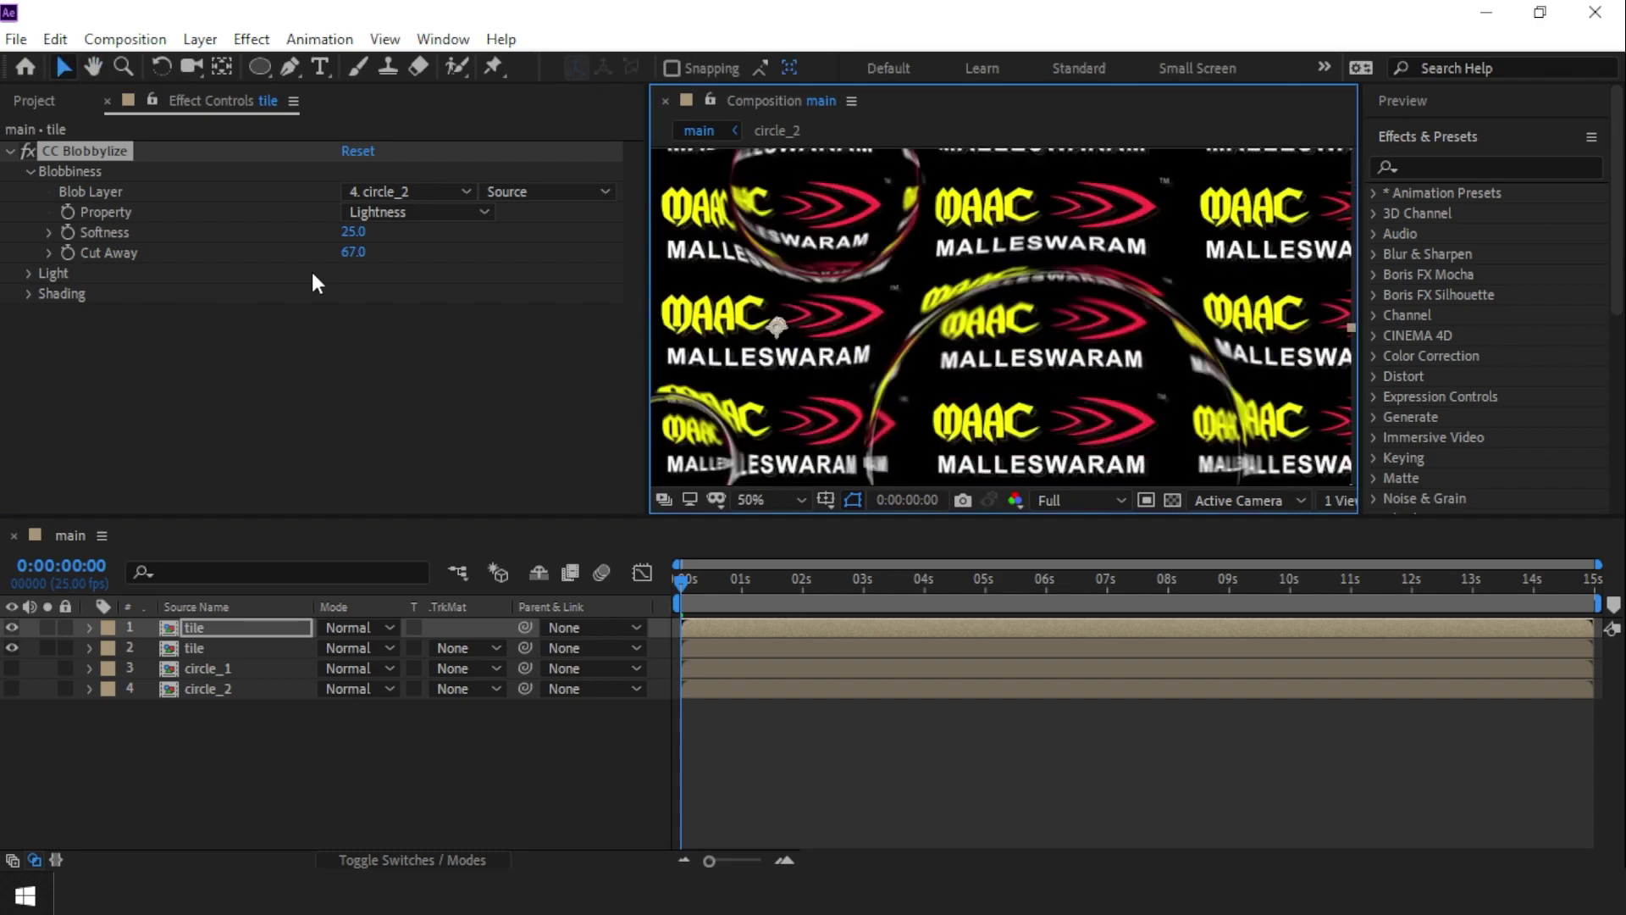
{"action": "scroll", "coordinate": [1031, 366], "scroll_direction": "down", "scroll_amount": 4}
- Add an adjustment layer with CC Vignette and raise its Amount to 143
{"action": "right_click", "coordinate": [119, 762]}
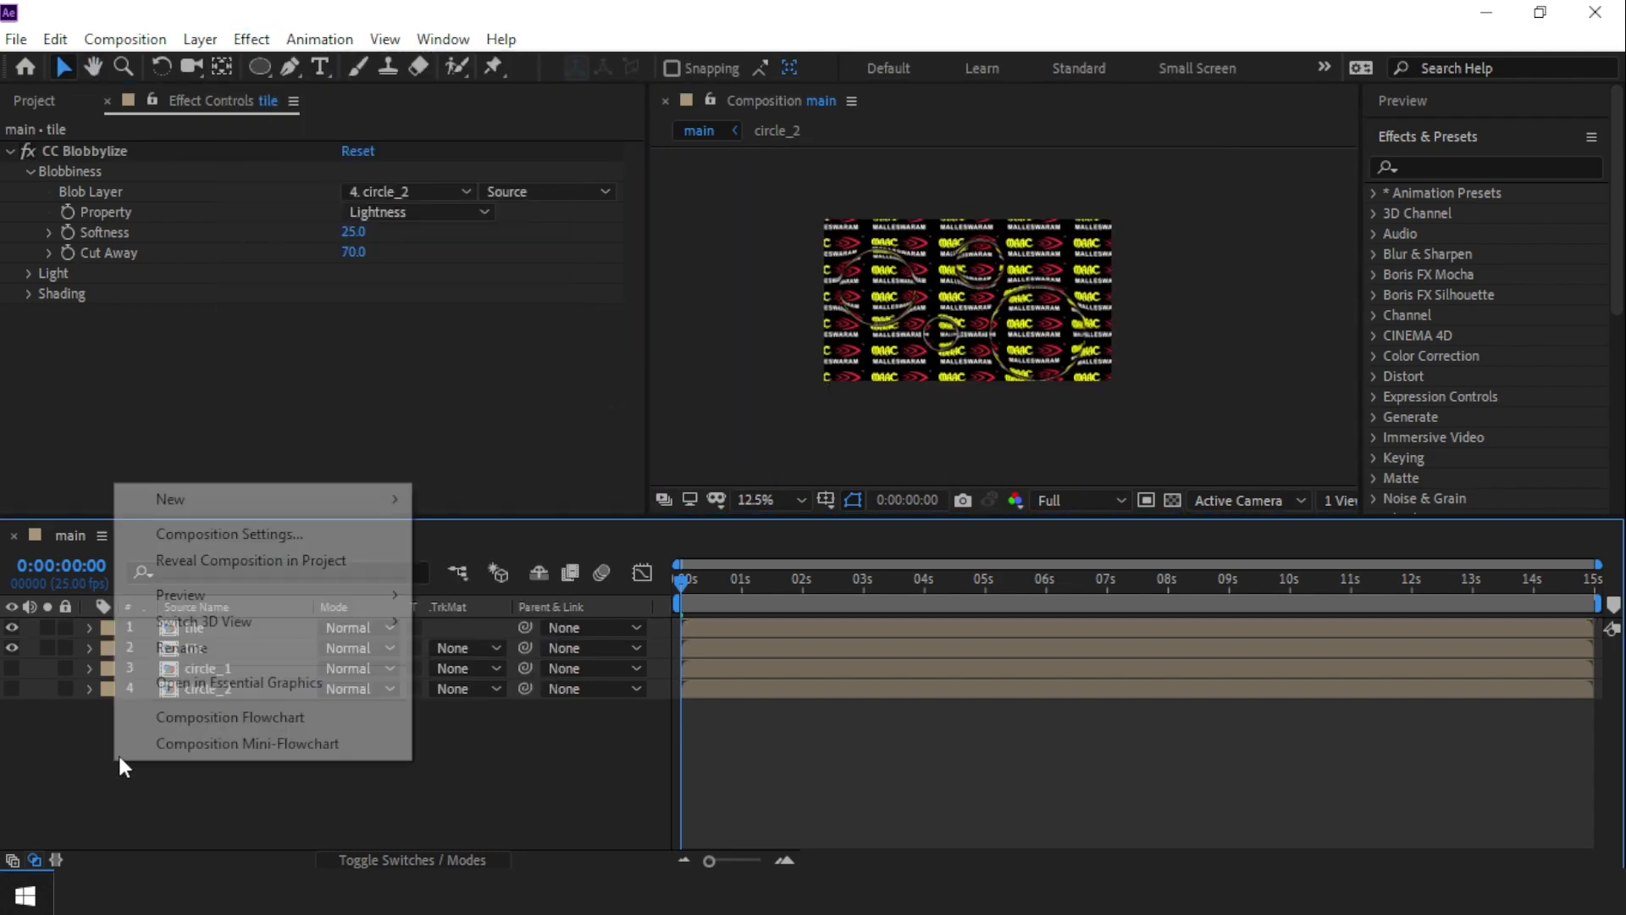
{"action": "left_click", "coordinate": [458, 640]}
{"action": "key", "text": "alt+t"}
{"action": "mouse_move", "coordinate": [317, 634]}
{"action": "left_click", "coordinate": [678, 339]}
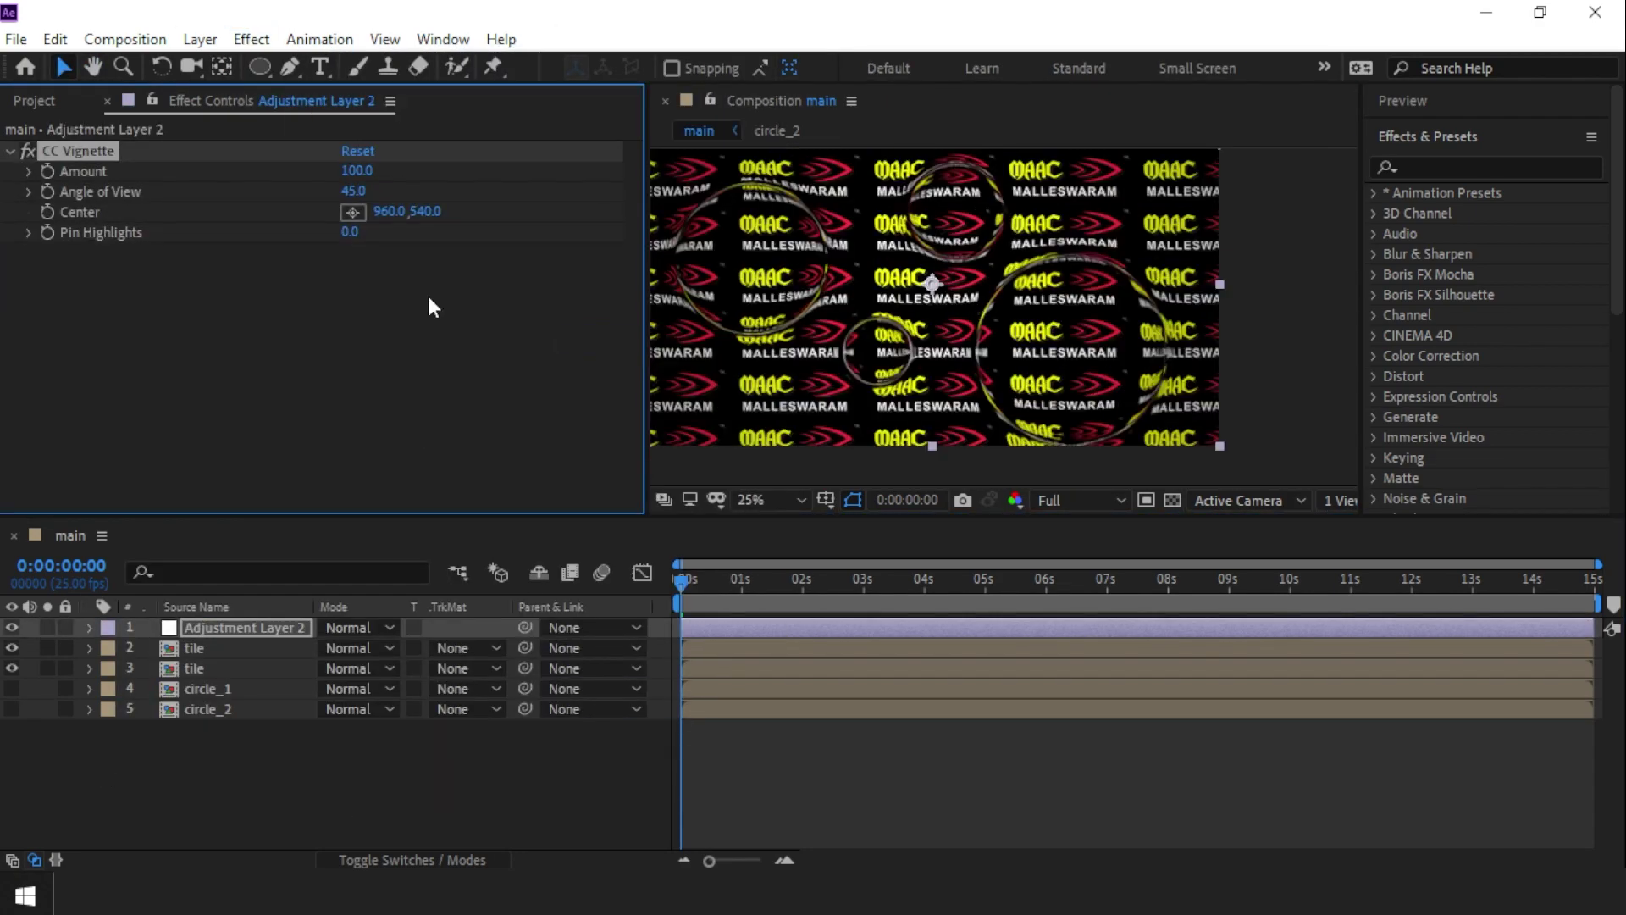
{"action": "left_click_drag", "start_coordinate": [356, 171], "coordinate": [475, 211]}
{"action": "scroll", "coordinate": [992, 252], "scroll_direction": "down", "scroll_amount": 1}
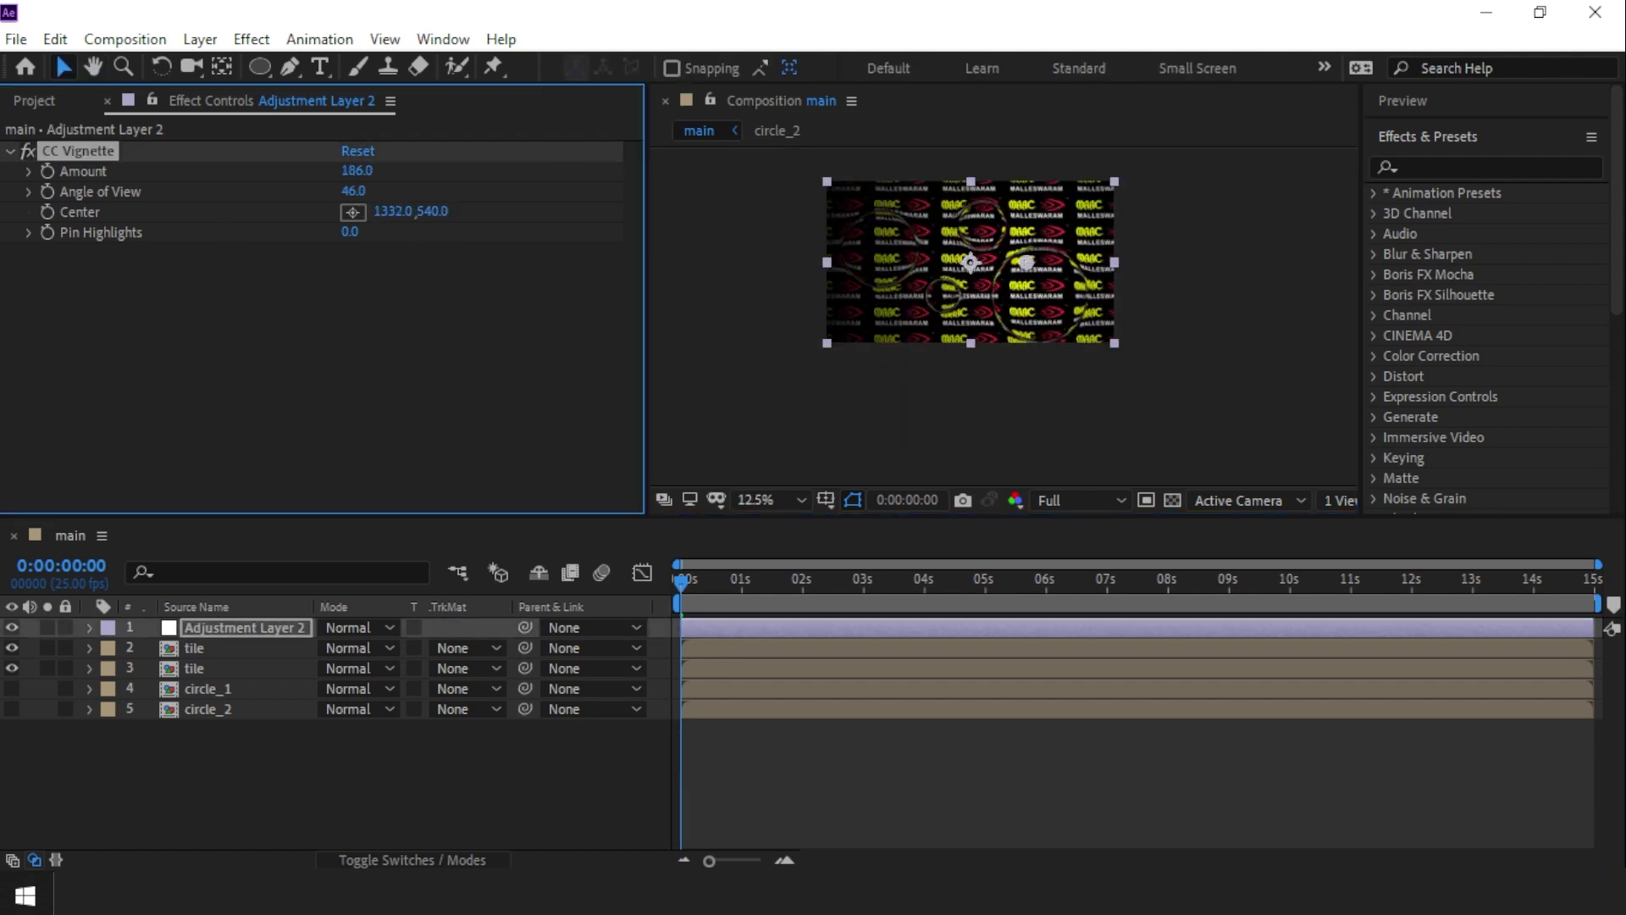
- Deselect all layers, enlarge the composition view and play back the result
{"action": "left_click", "coordinate": [947, 388]}
{"action": "left_click", "coordinate": [680, 598]}
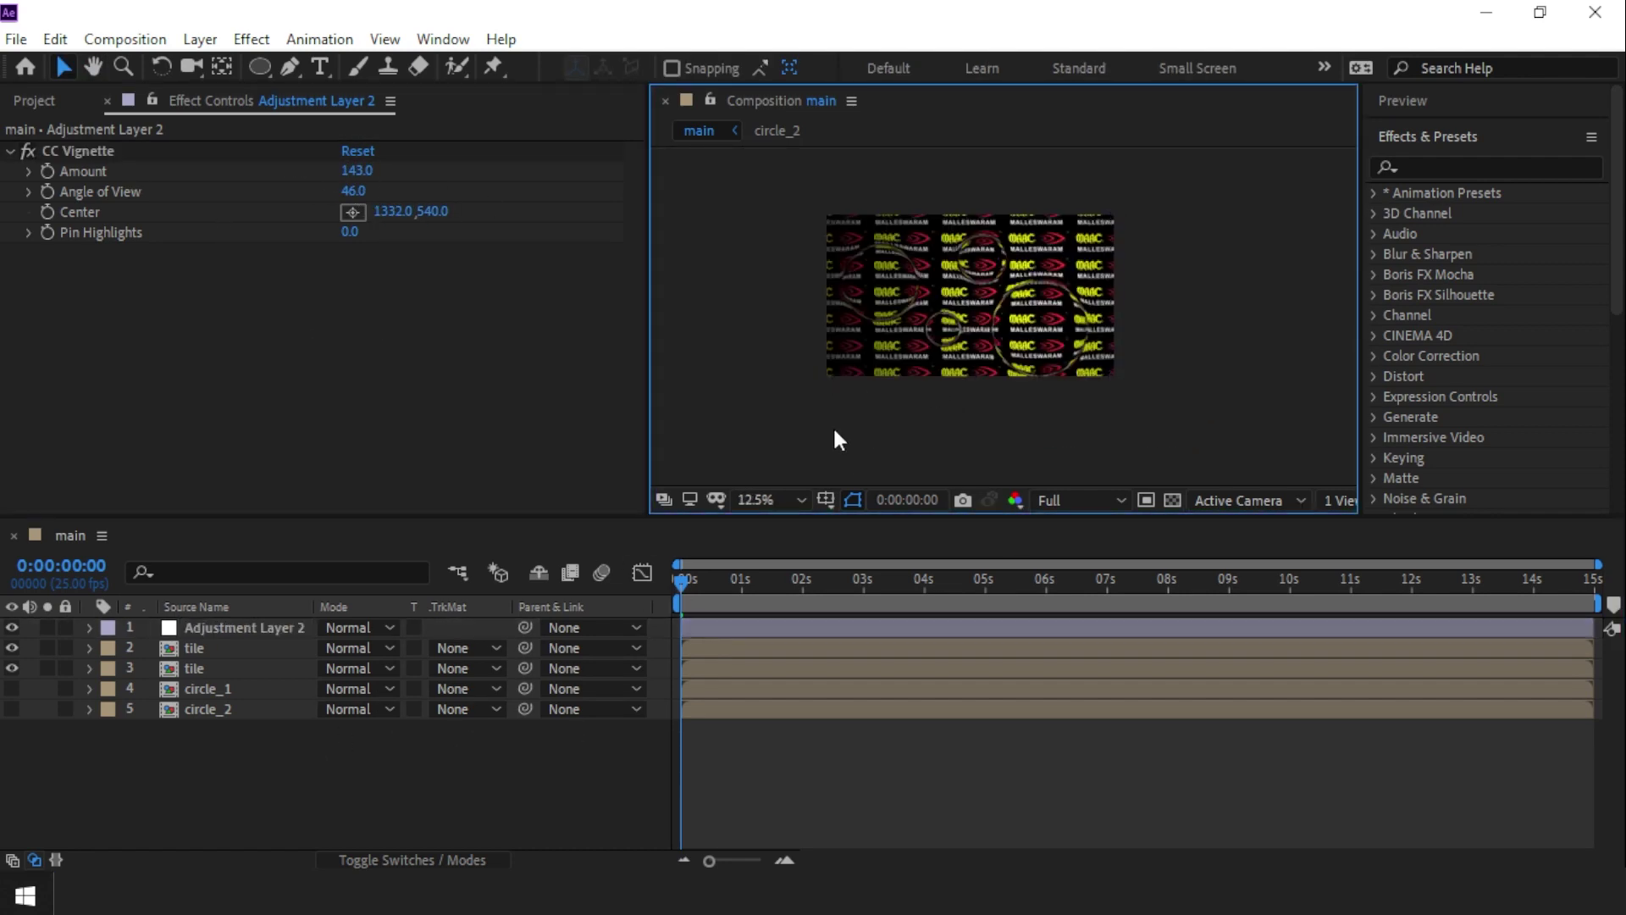
{"action": "key", "text": "grave"}
{"action": "scroll", "coordinate": [839, 440], "scroll_direction": "up", "scroll_amount": 4}
{"action": "key", "text": "space"}
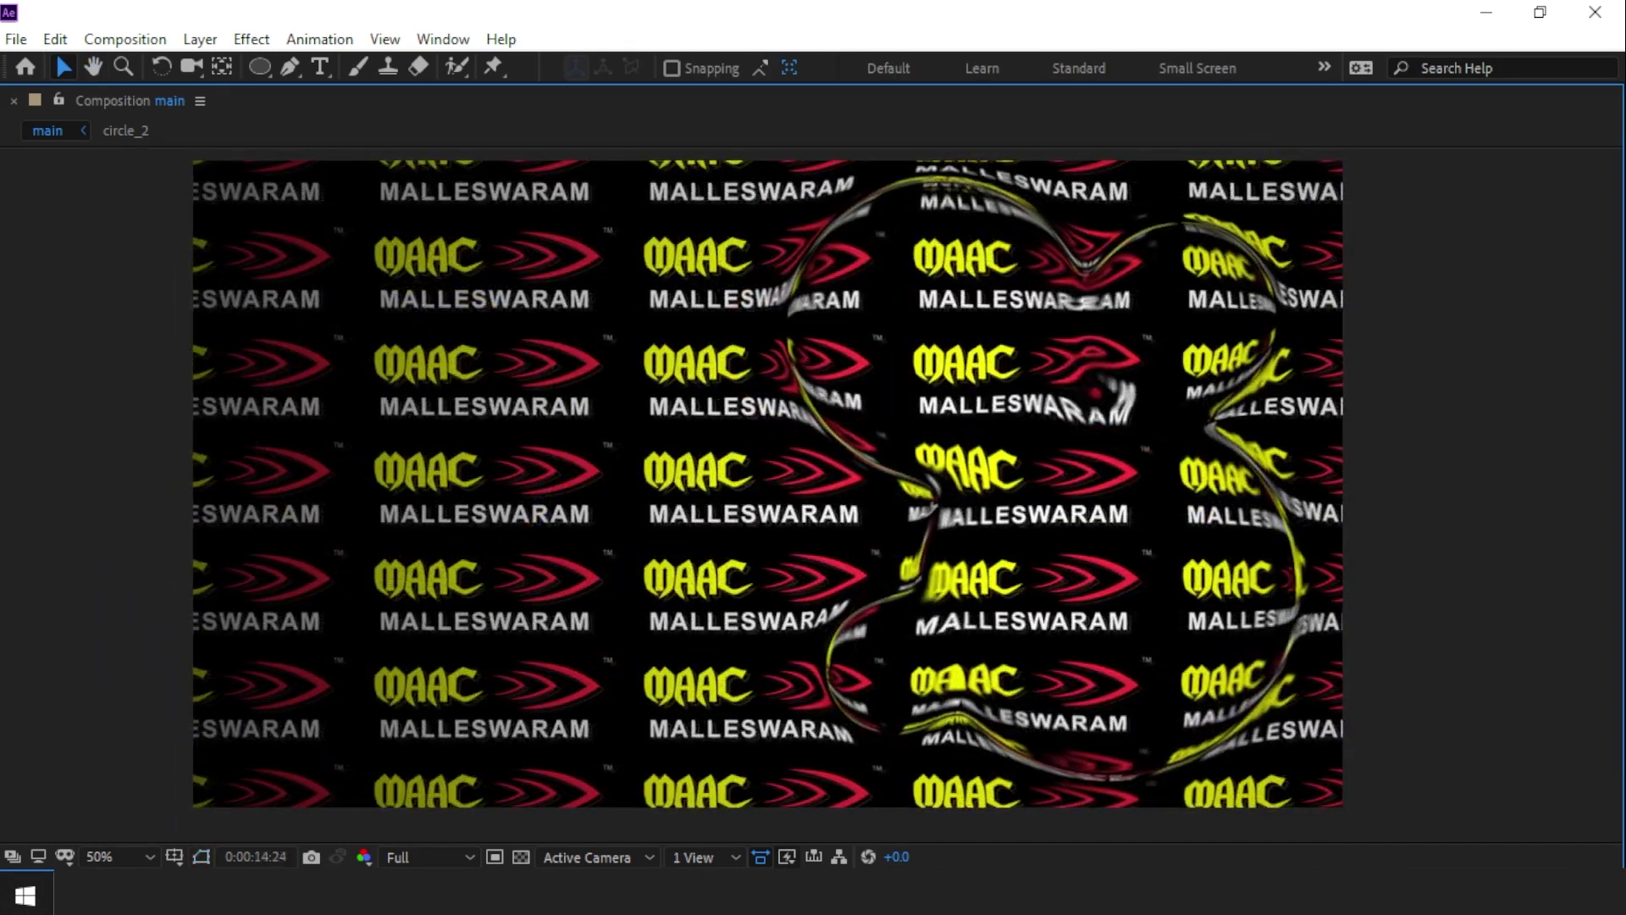